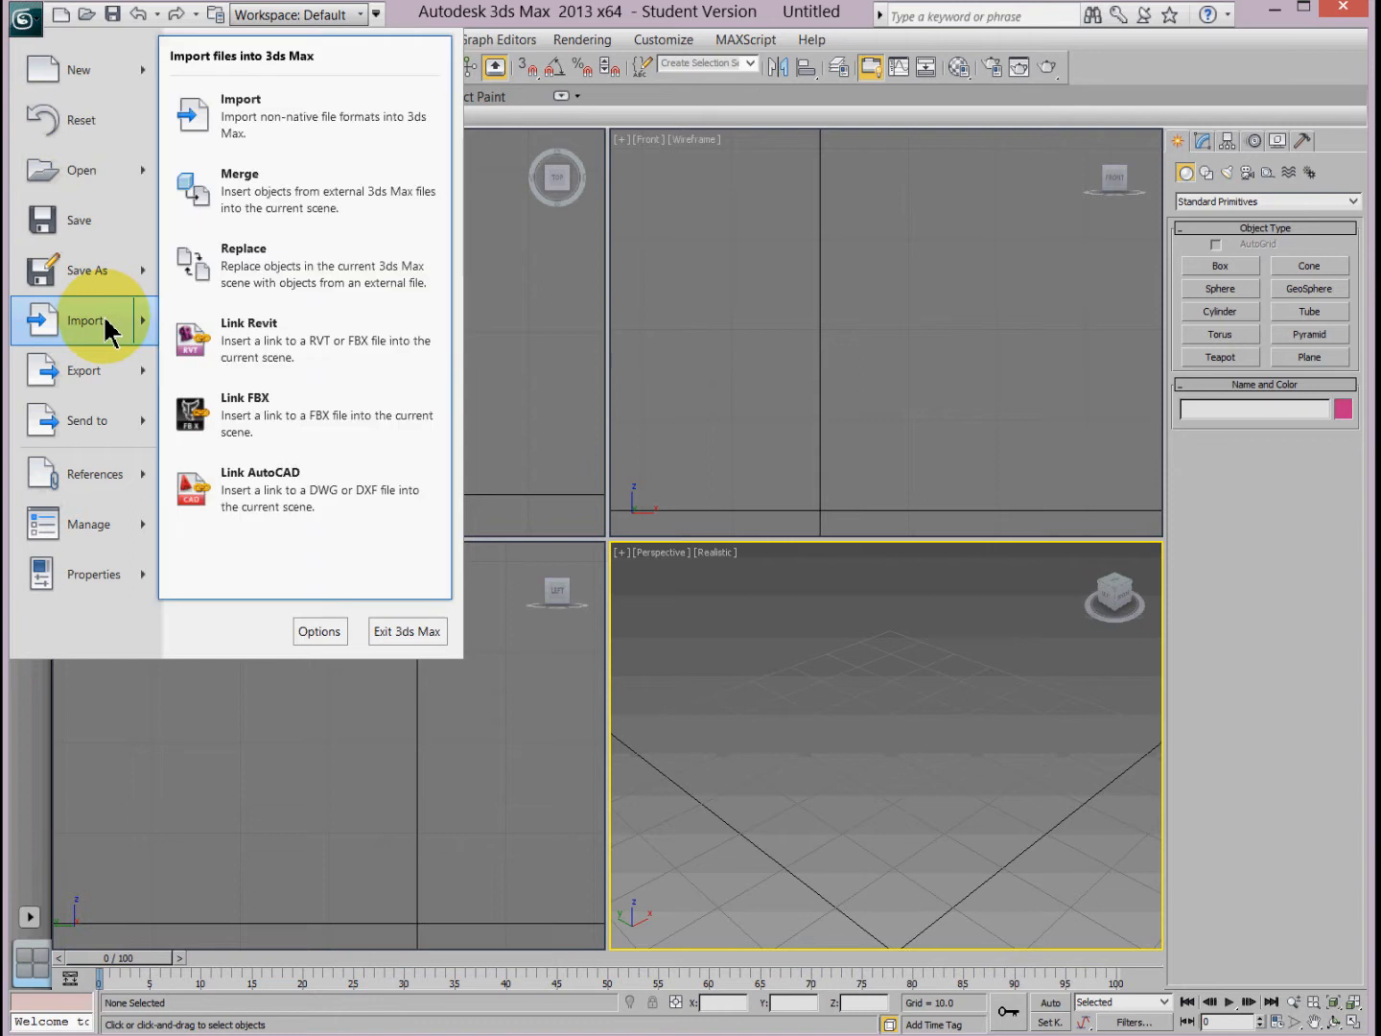
- Choose the AutoCAD drawing "chair 3.dwg" from the Project 1 Chair folder for import, filtering the file type to AutoCAD Drawing (*.DWG,*.DXF)
left_click(230, 126)
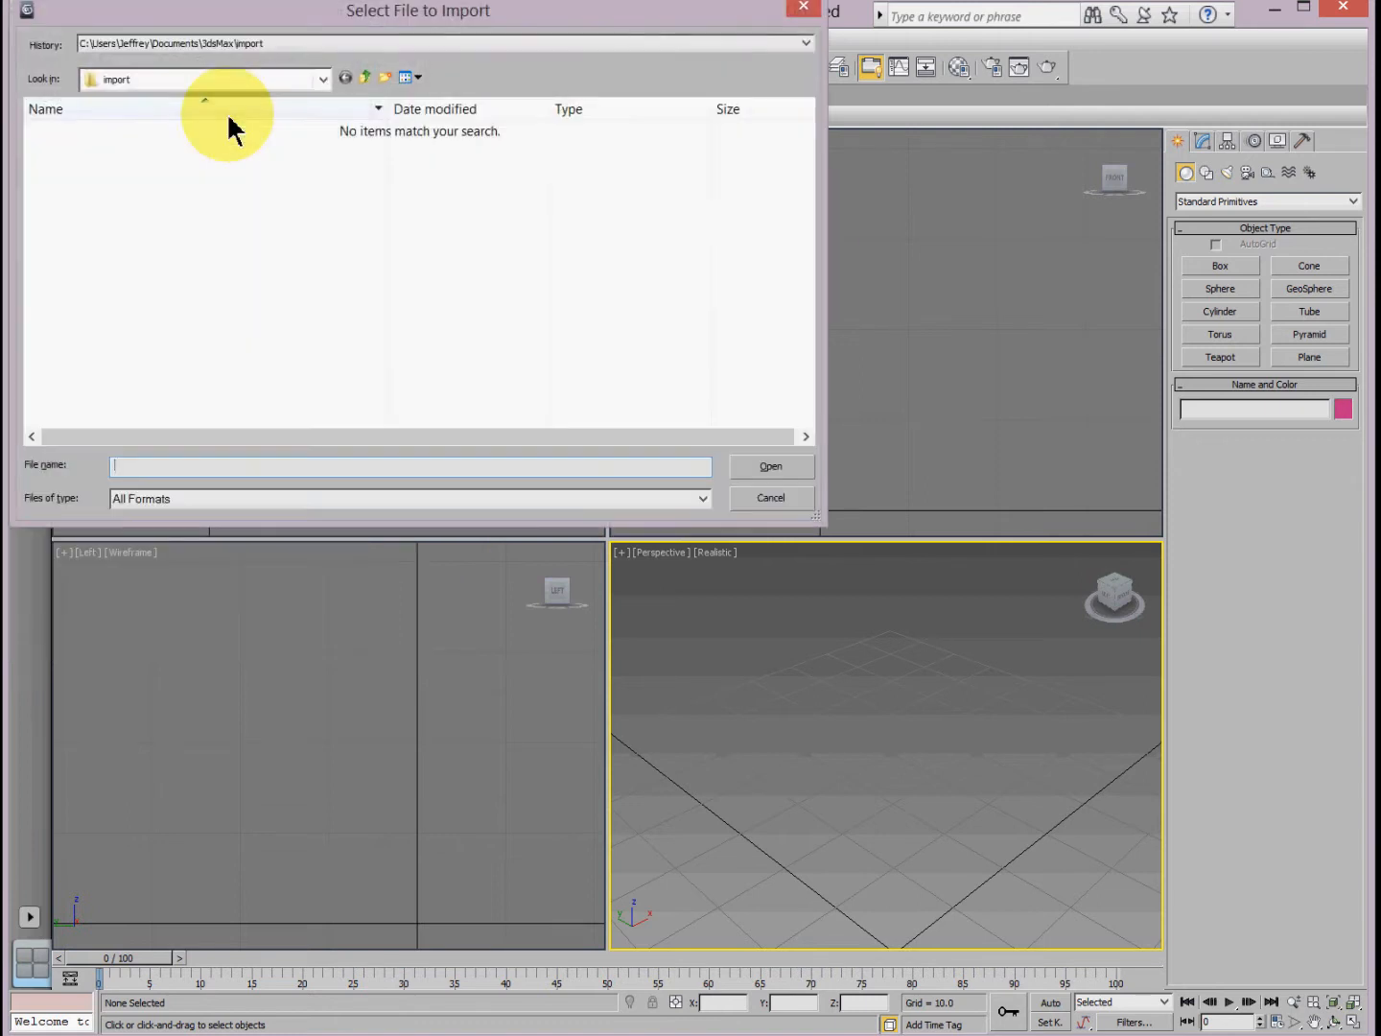
left_click(393, 496)
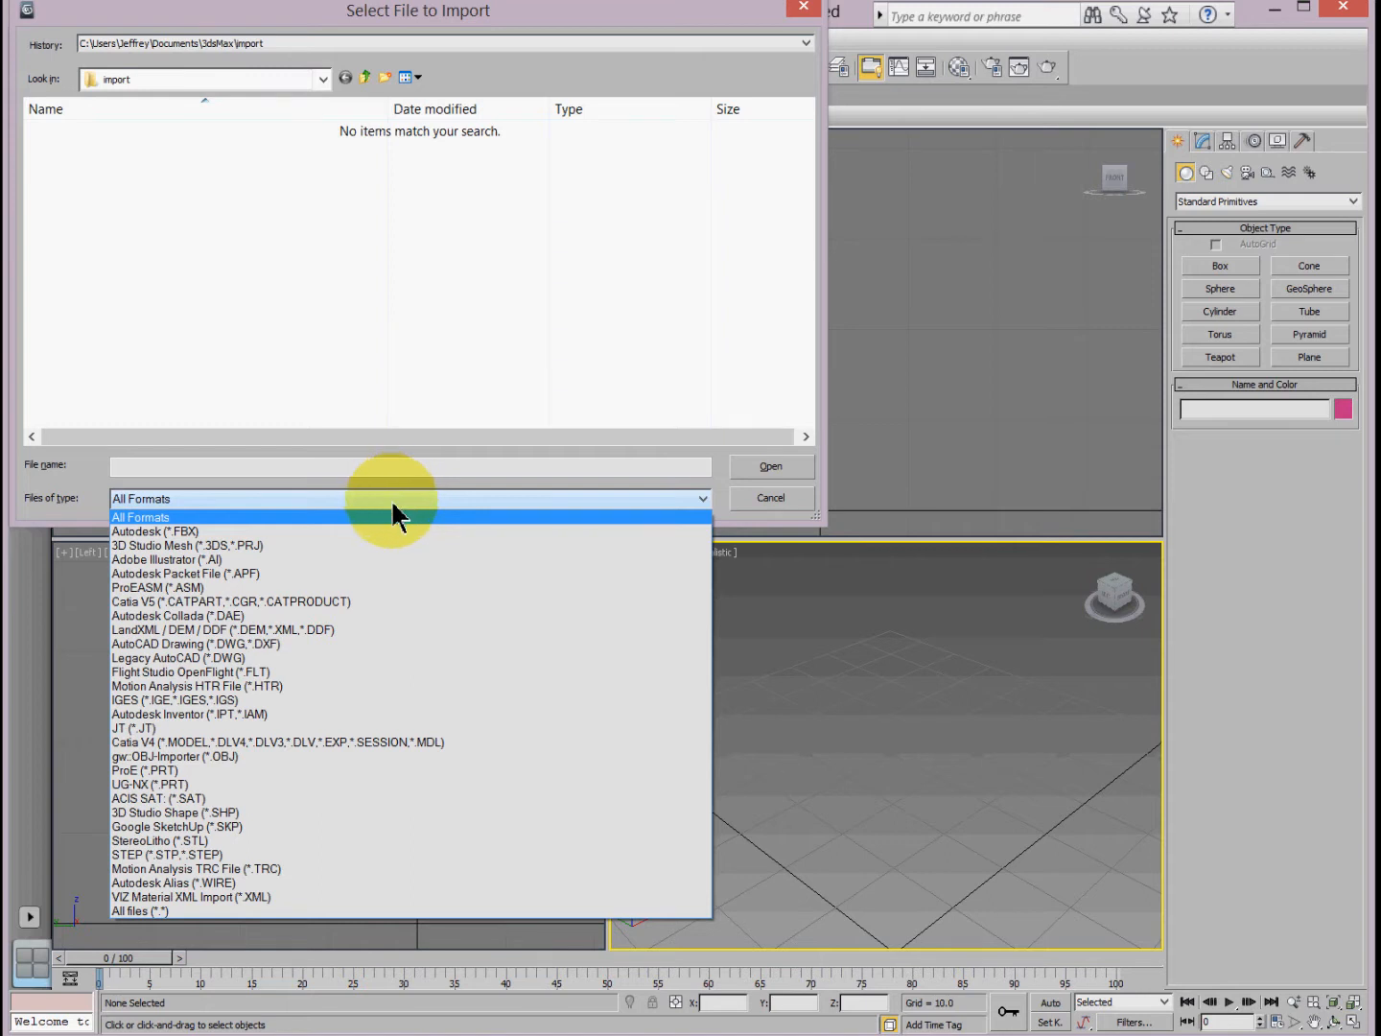
left_click(381, 643)
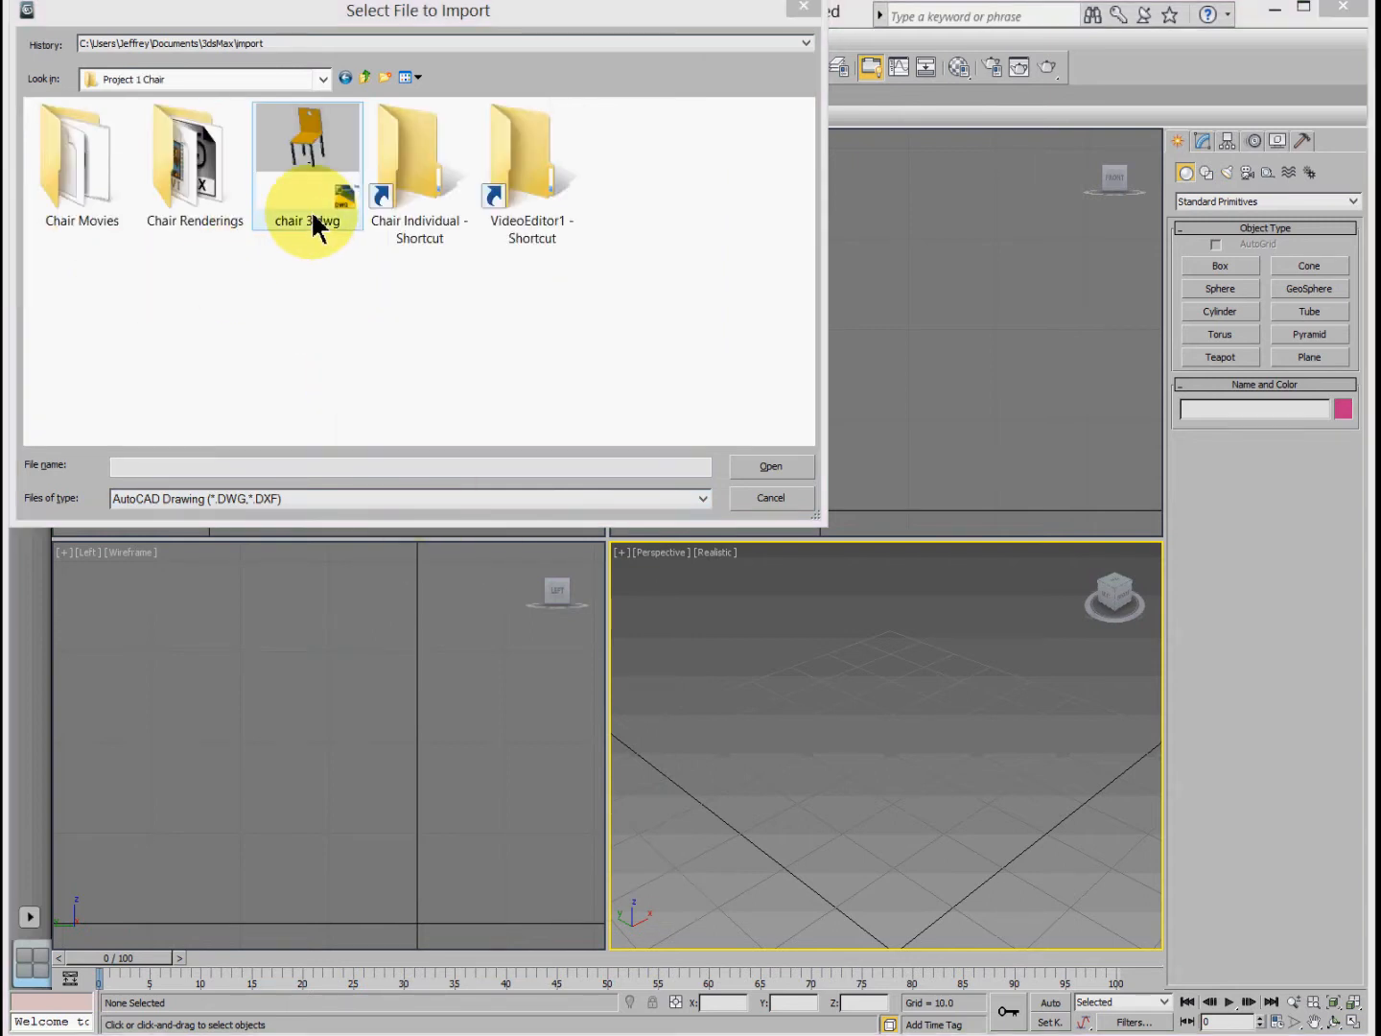
left_click(316, 229)
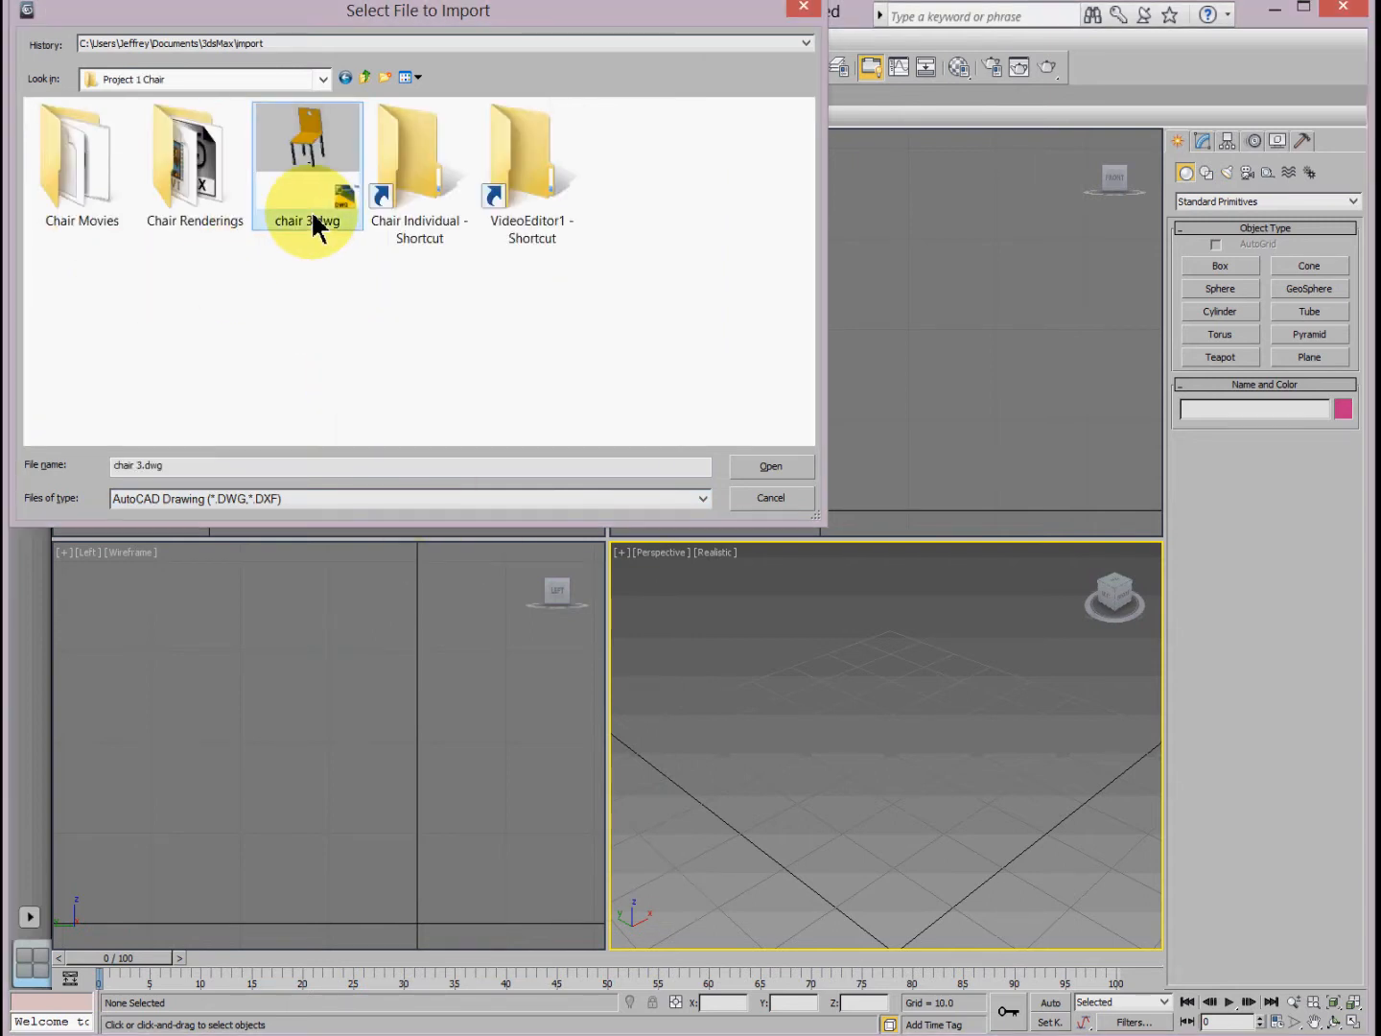
left_click(796, 471)
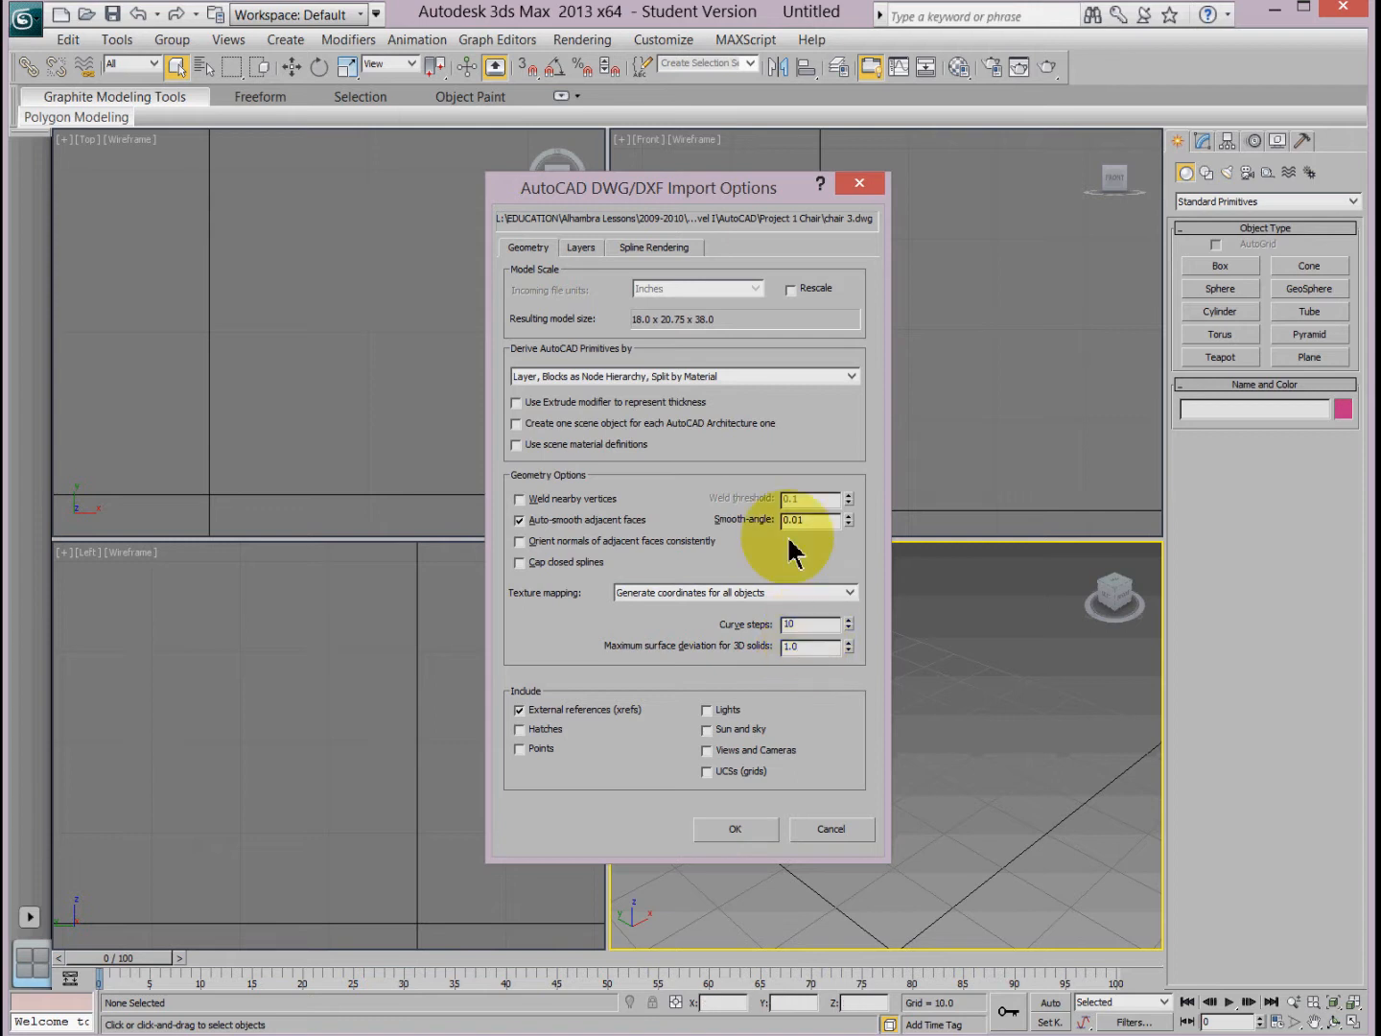
- Set the maximum surface deviation for 3D solids to .01 in the DWG import options and import the chair
left_click(582, 249)
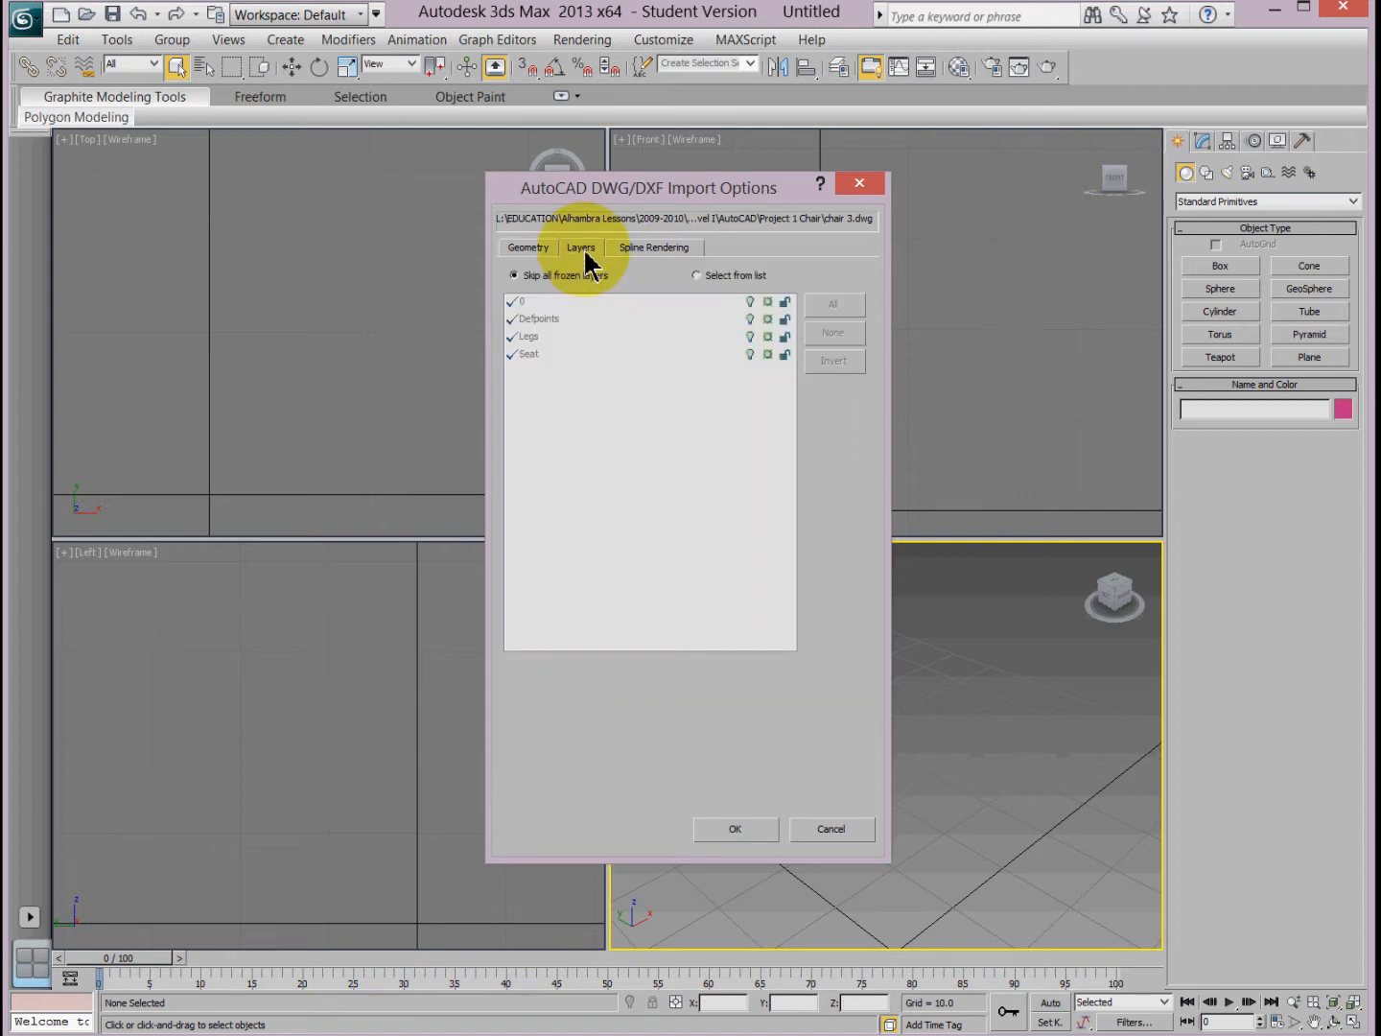
left_click(531, 249)
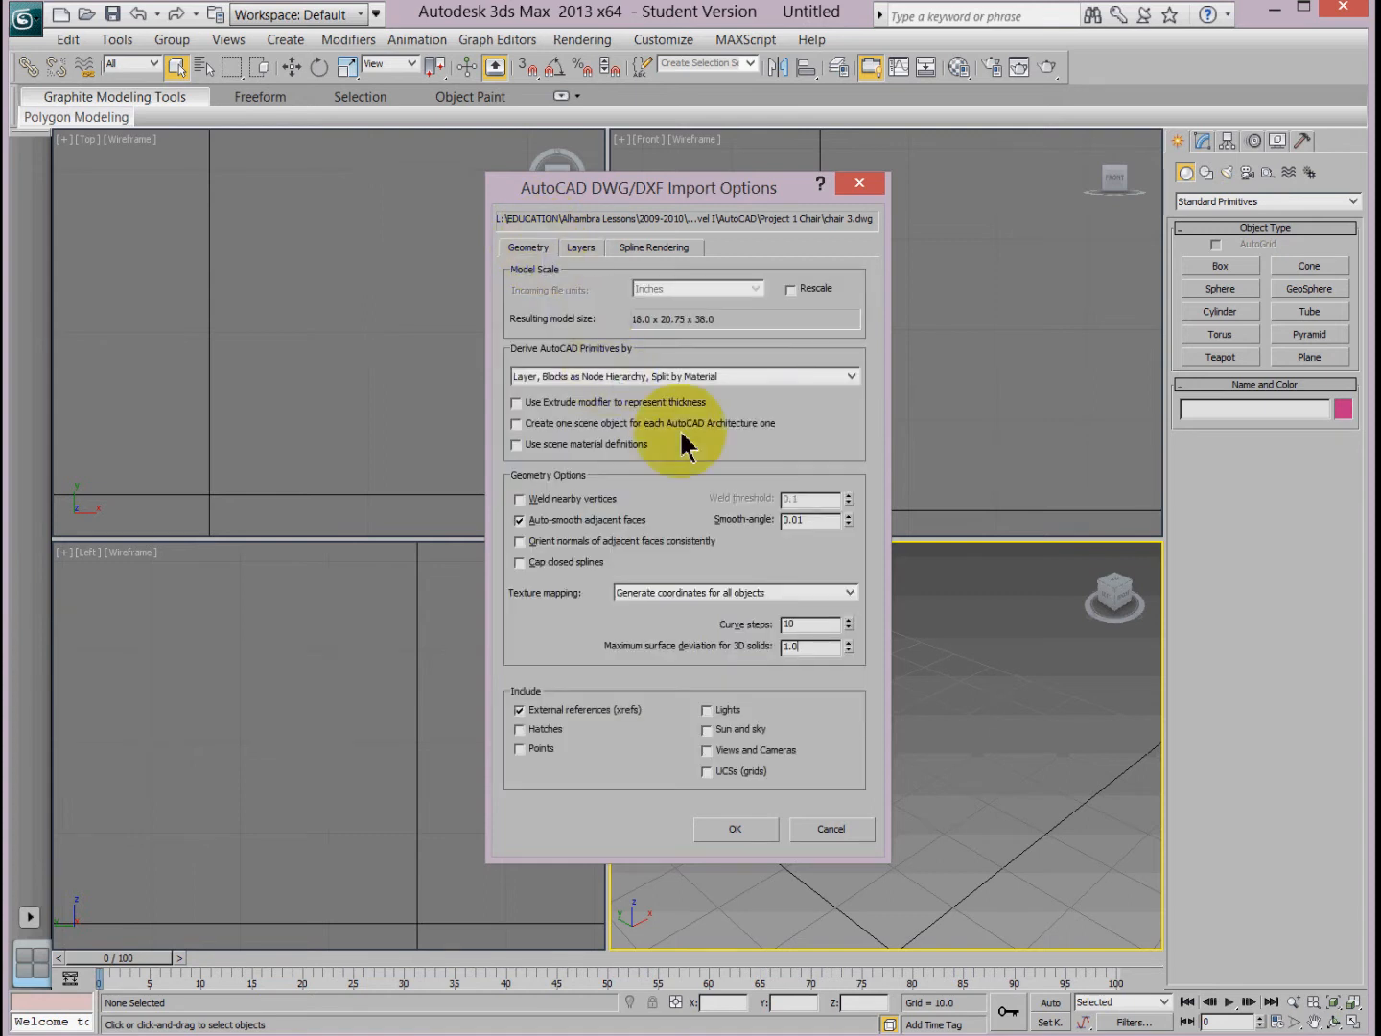
left_click_drag(823, 655, 764, 653)
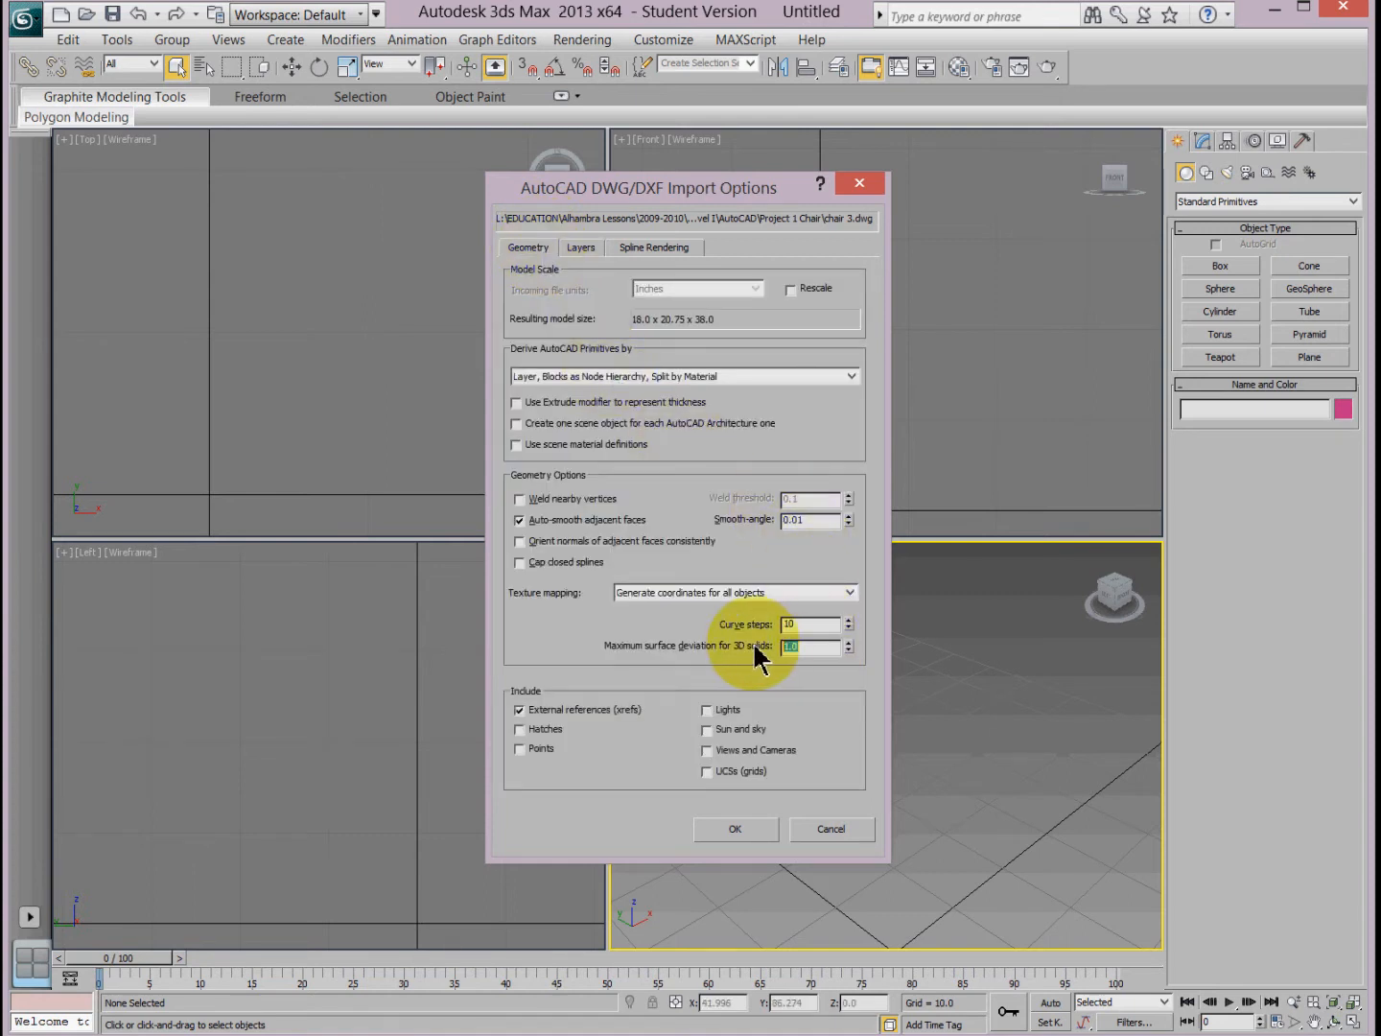
type(".01")
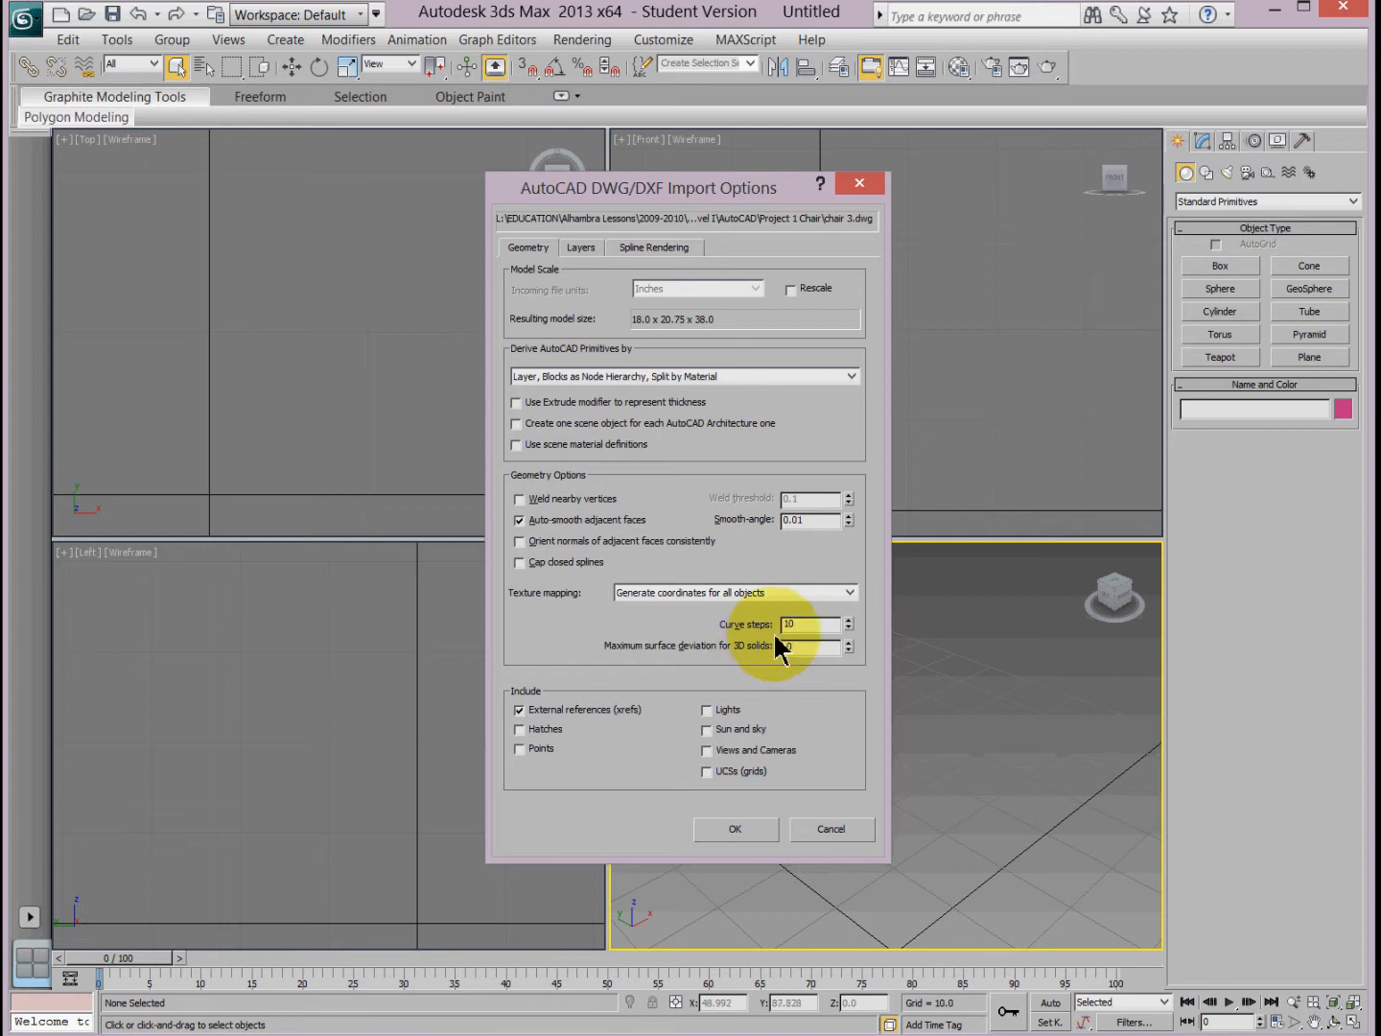
left_click(737, 829)
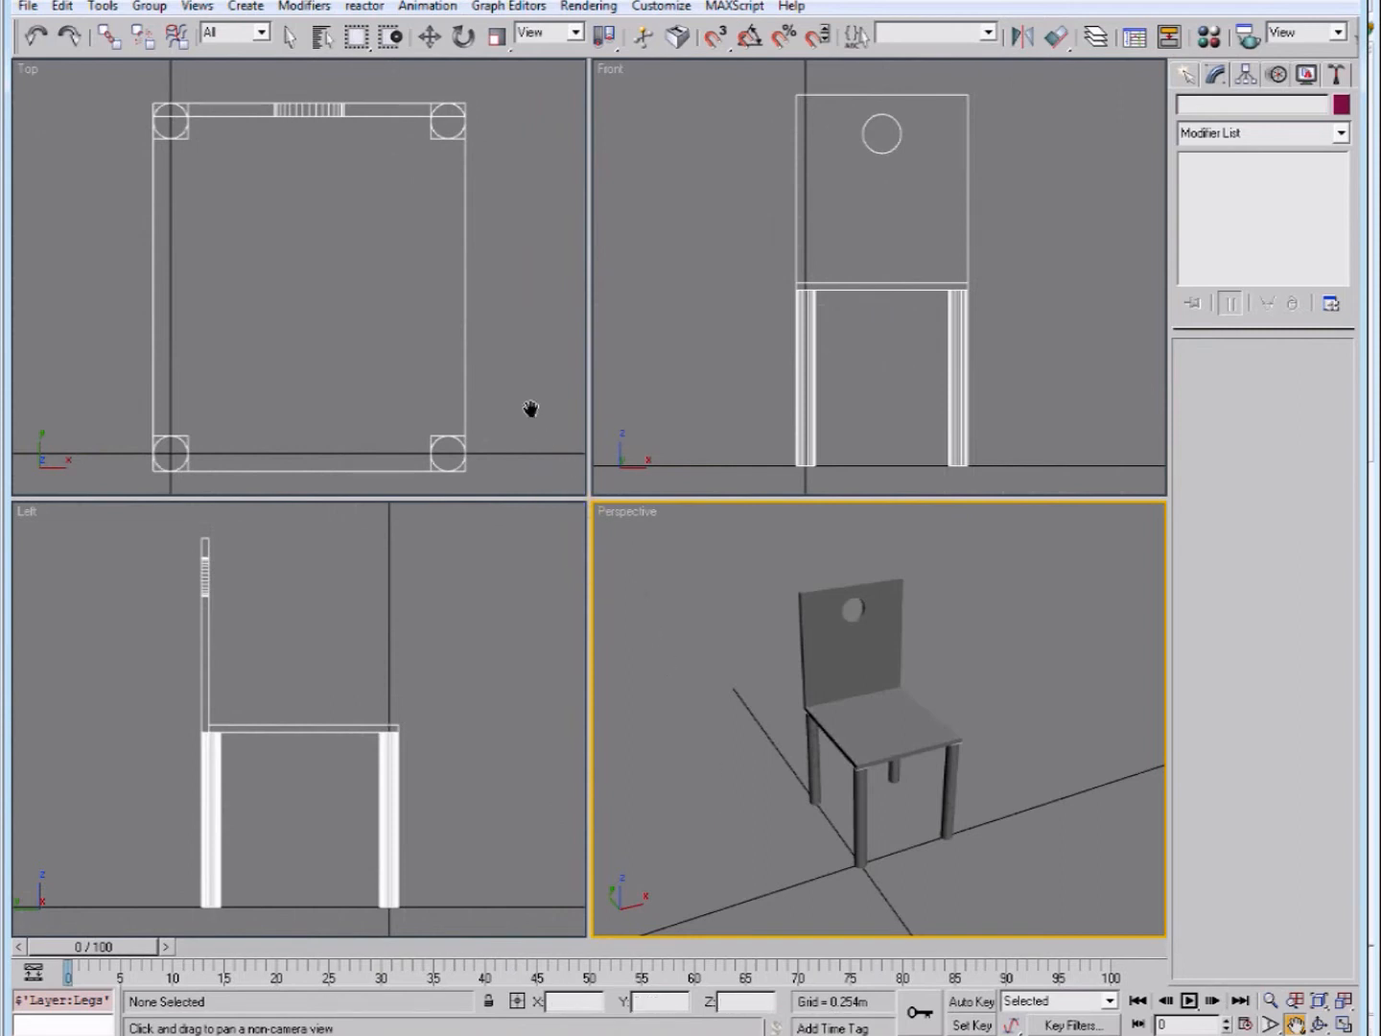
- Create a floor plane around the chair in the Top view, about 3.95 m long and 4.87 m wide
left_click(1271, 1000)
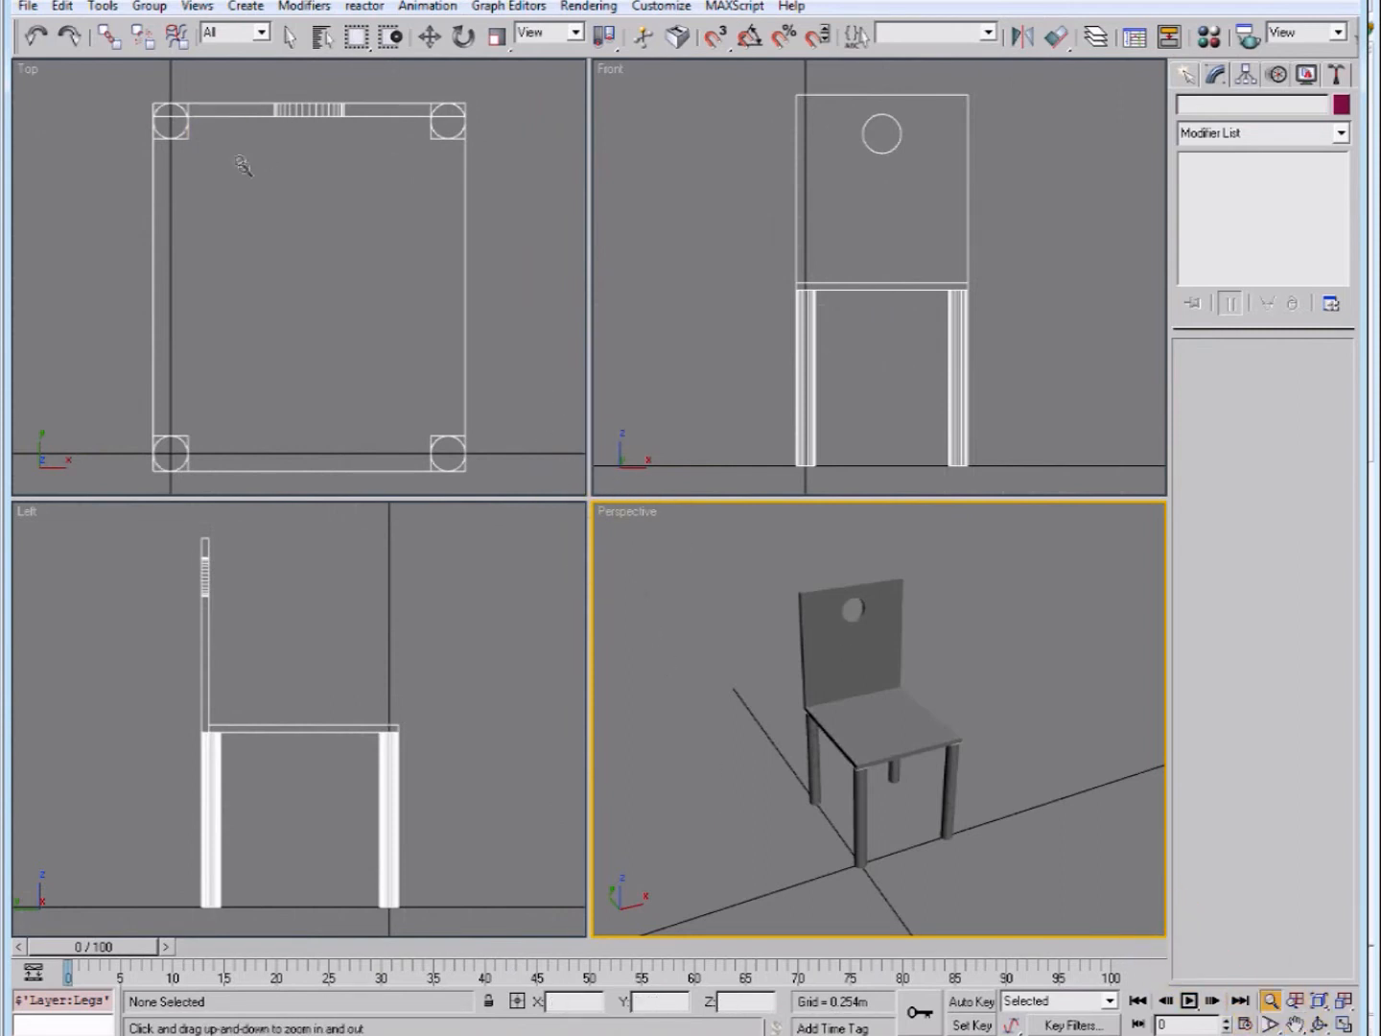
left_click_drag(282, 251, 359, 674)
left_click_drag(955, 222, 963, 331)
left_click_drag(358, 253, 324, 330)
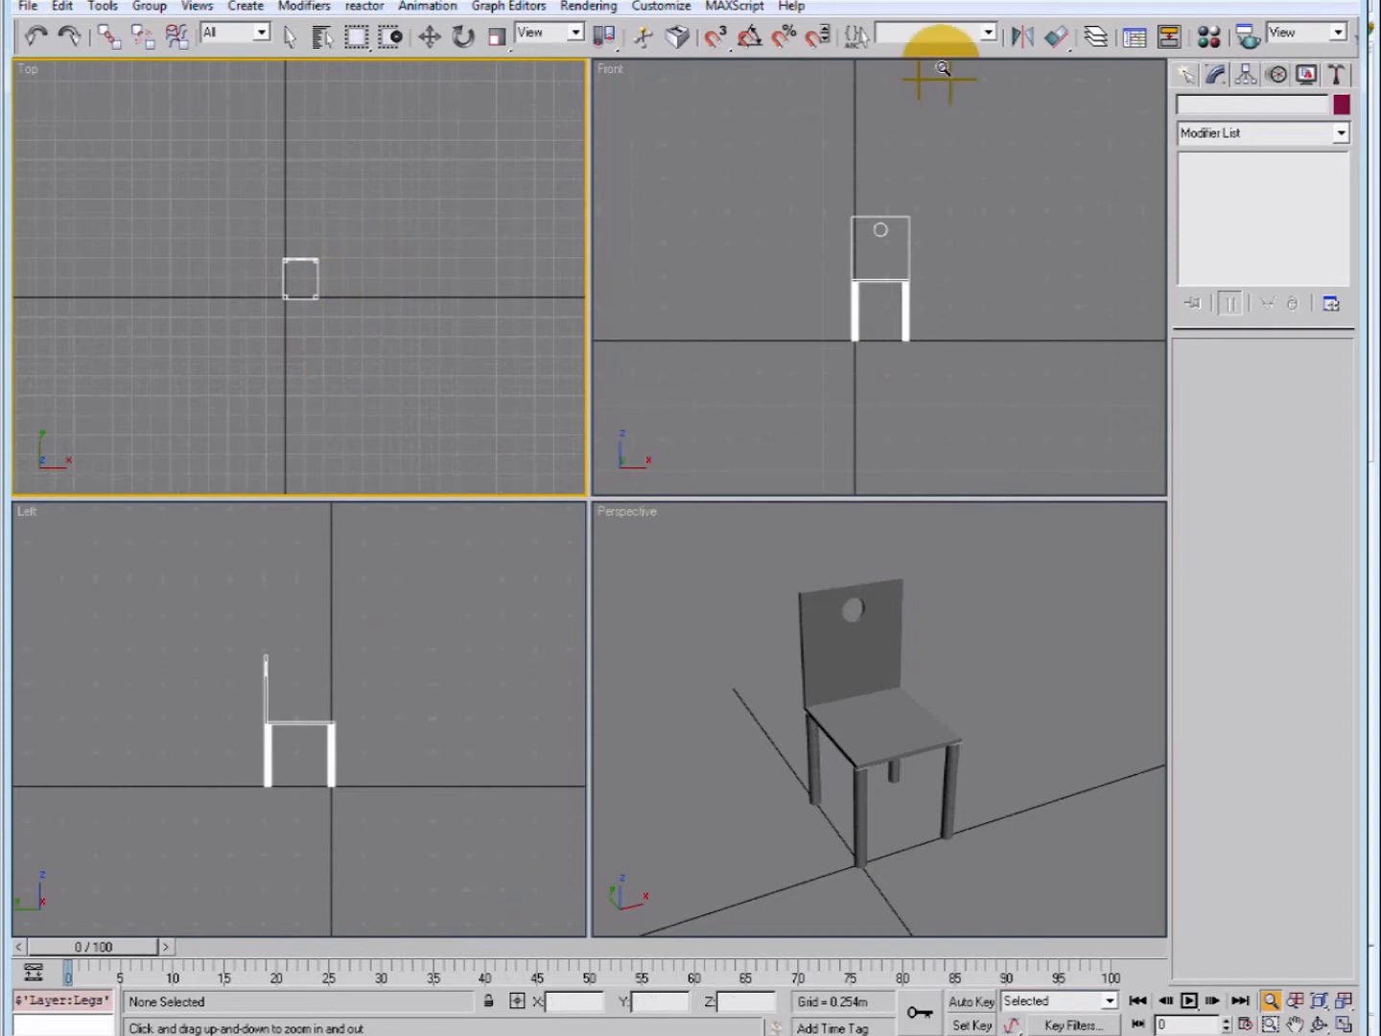
left_click(1189, 76)
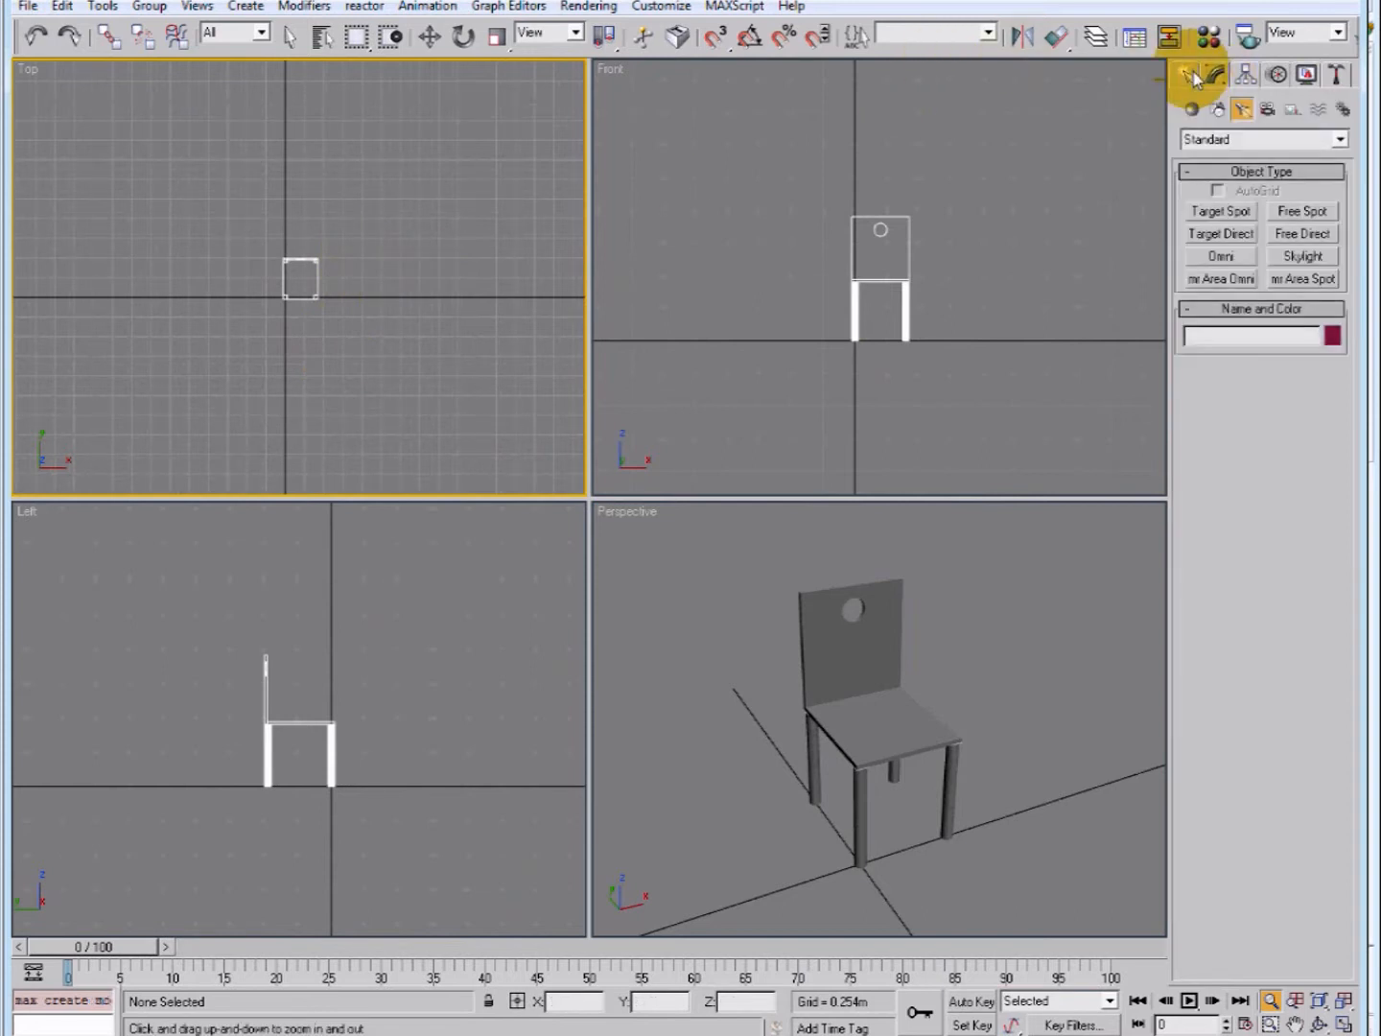
left_click(1191, 111)
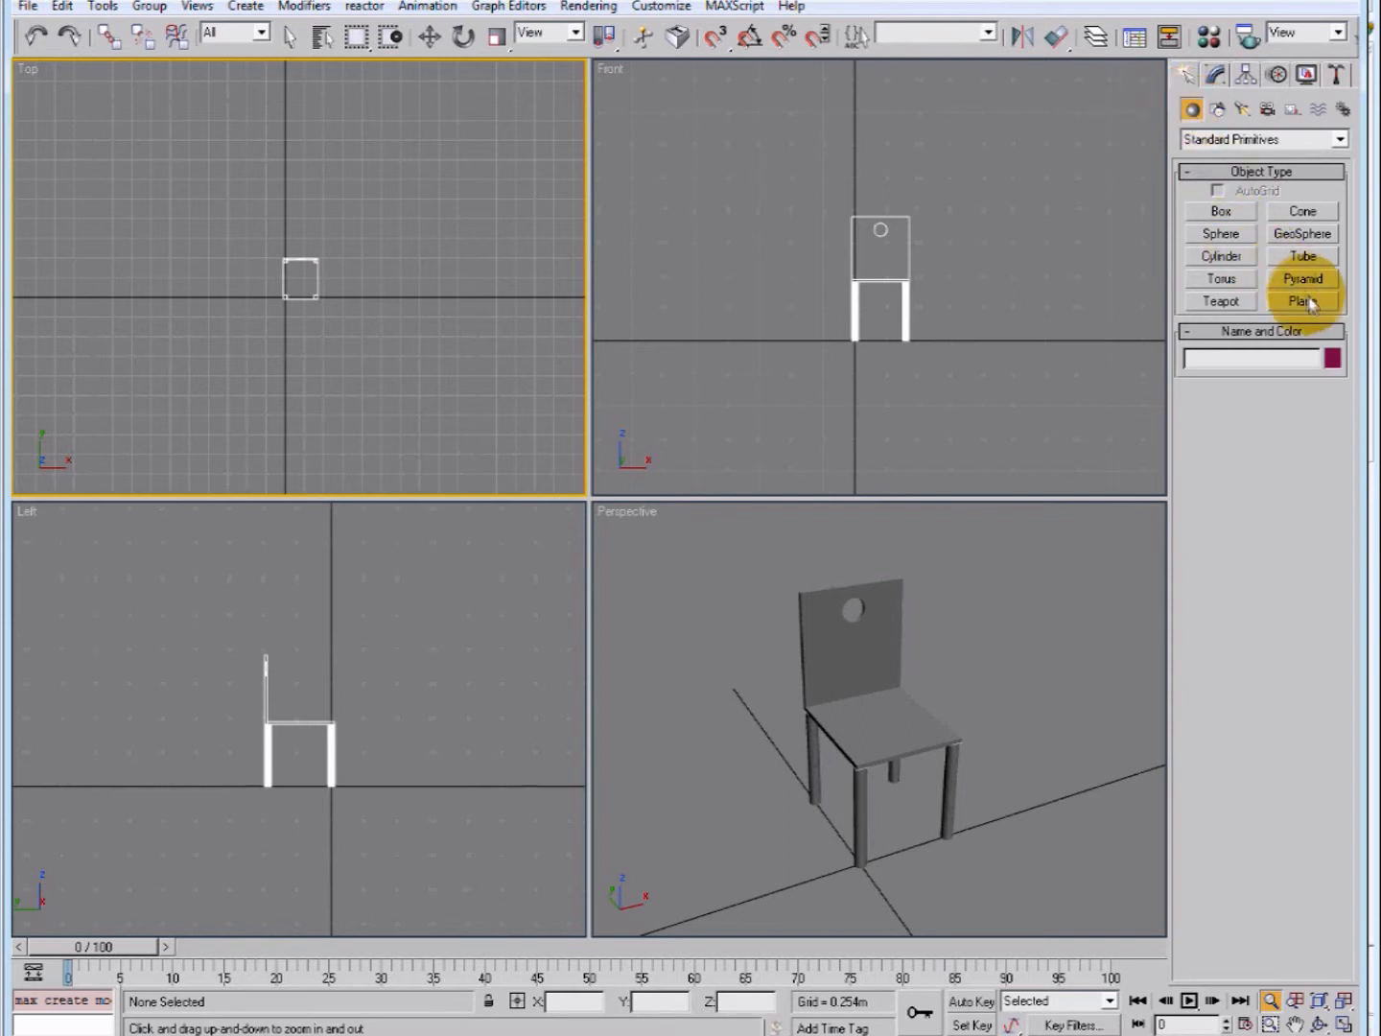
left_click(1305, 301)
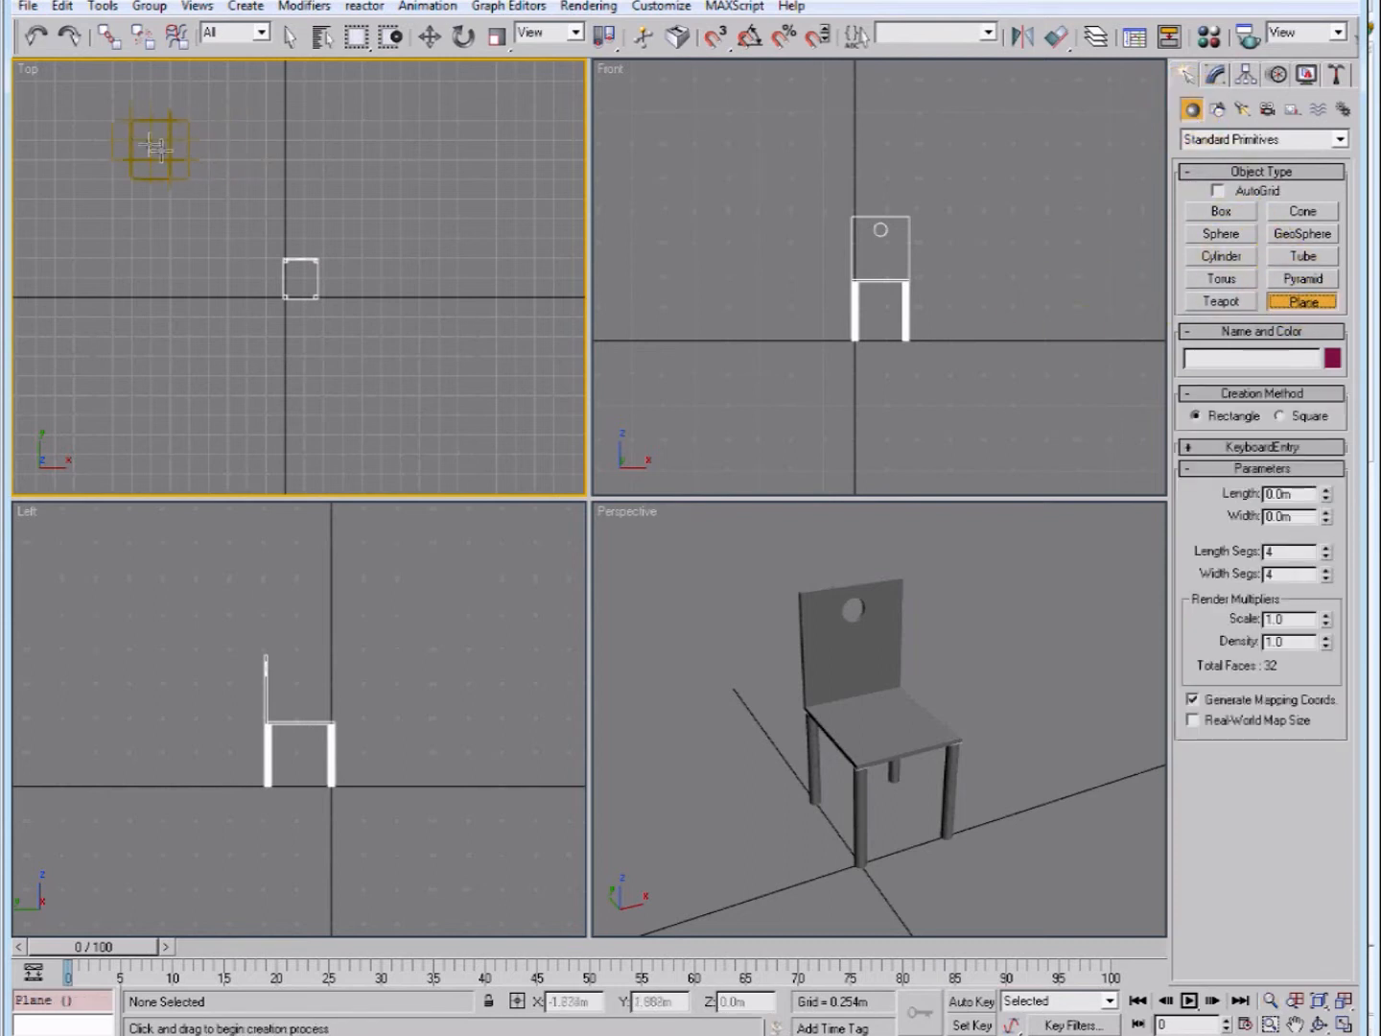
left_click_drag(123, 130, 489, 435)
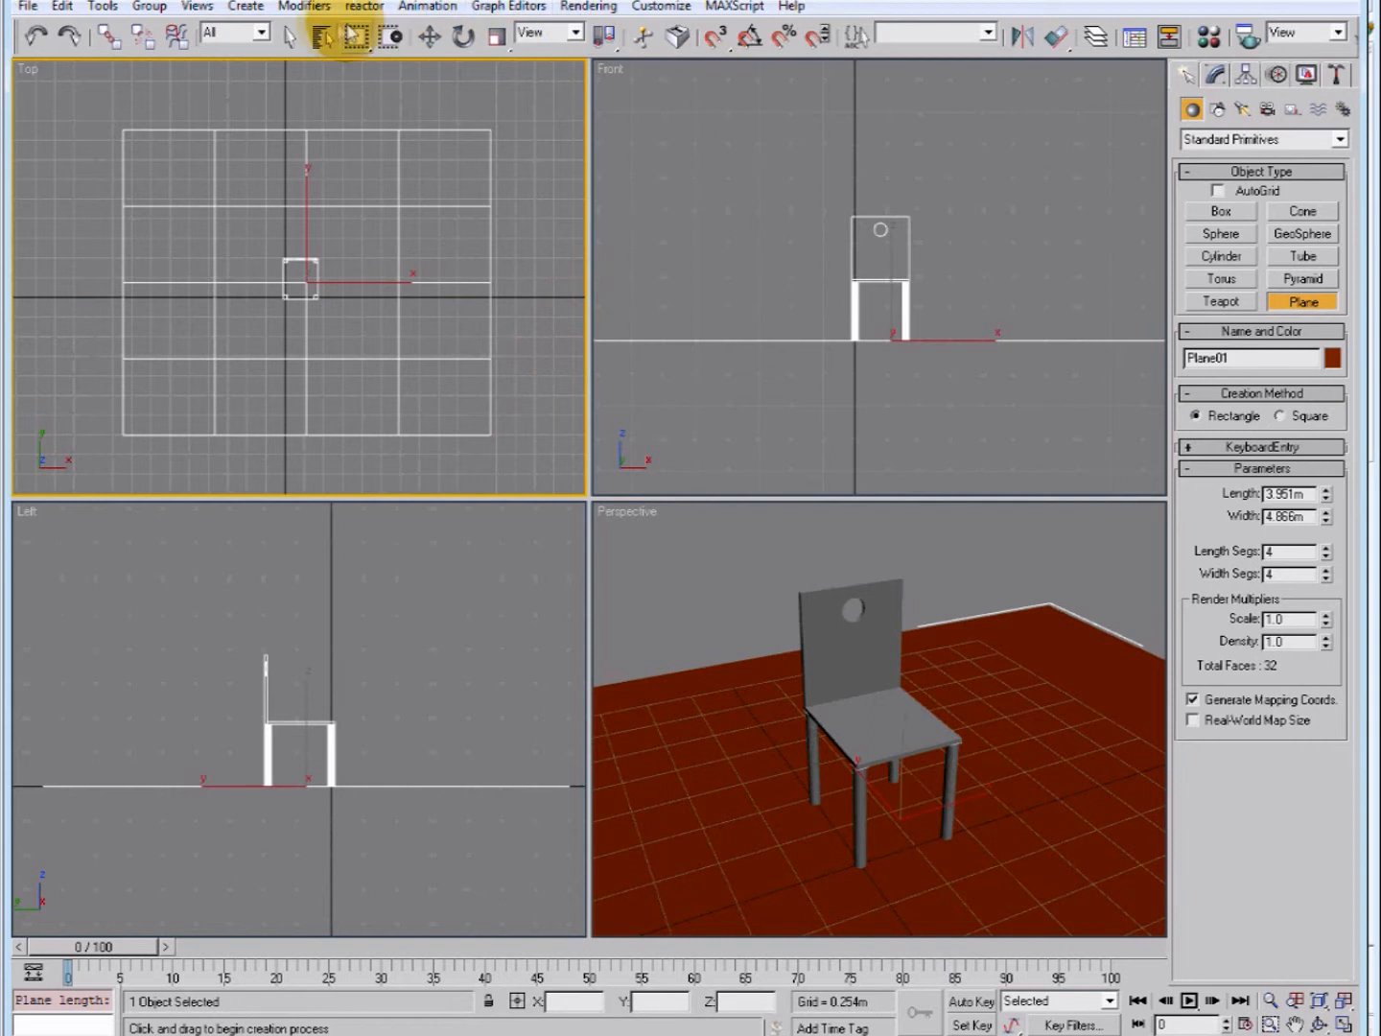
- Place a standard Omni light above the chair in the Front view and turn on its shadows
left_click(301, 39)
left_click(389, 87)
left_click(707, 203)
scroll(707, 202, "down", 5)
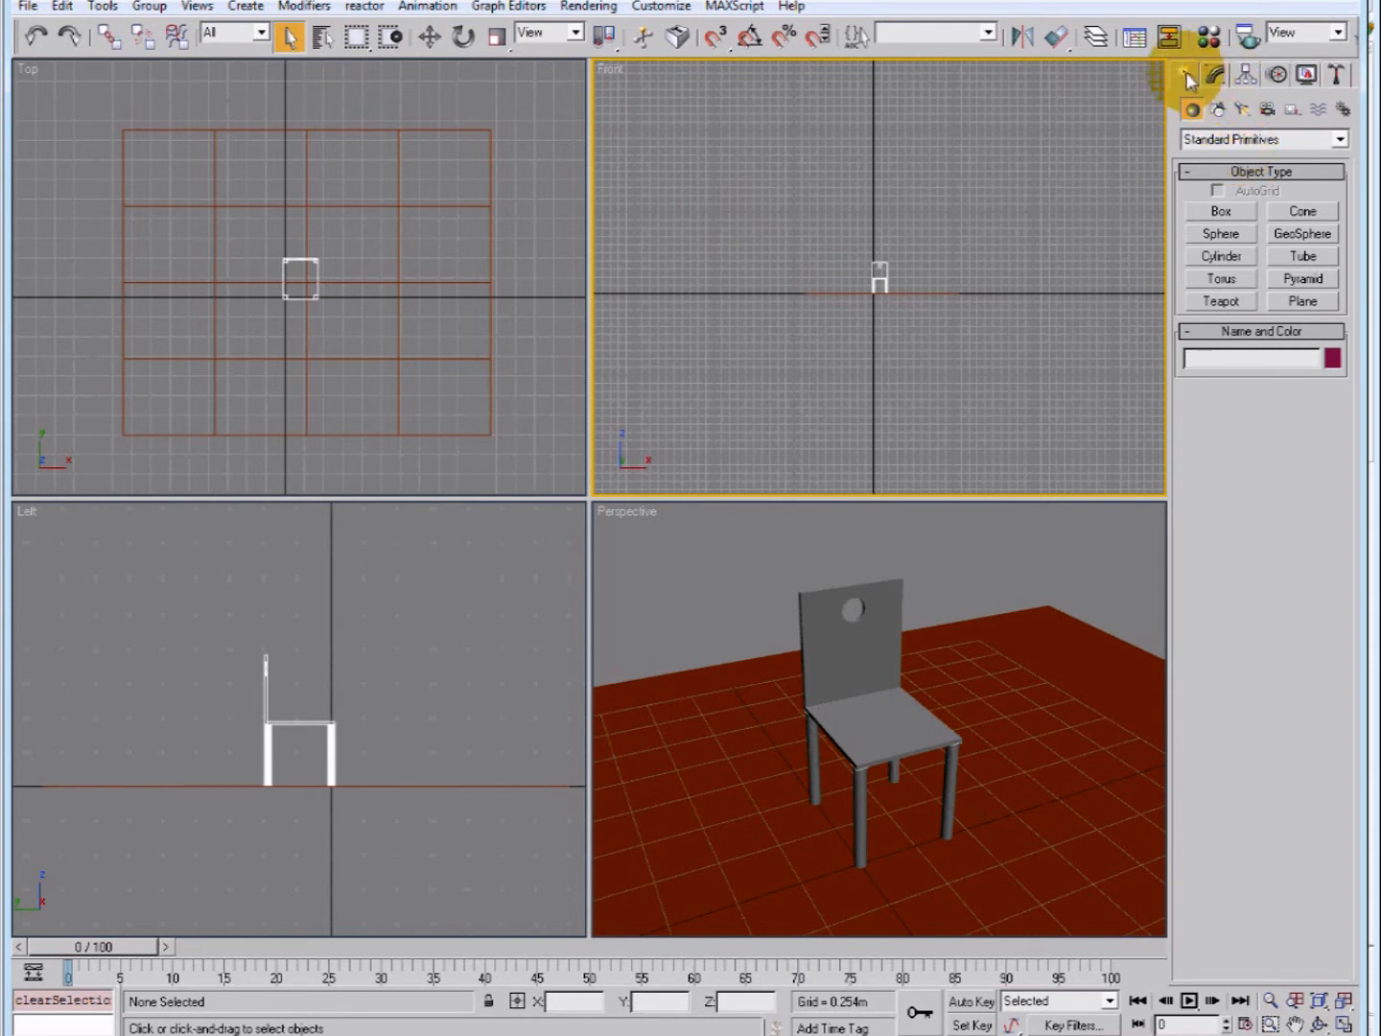
left_click(1245, 109)
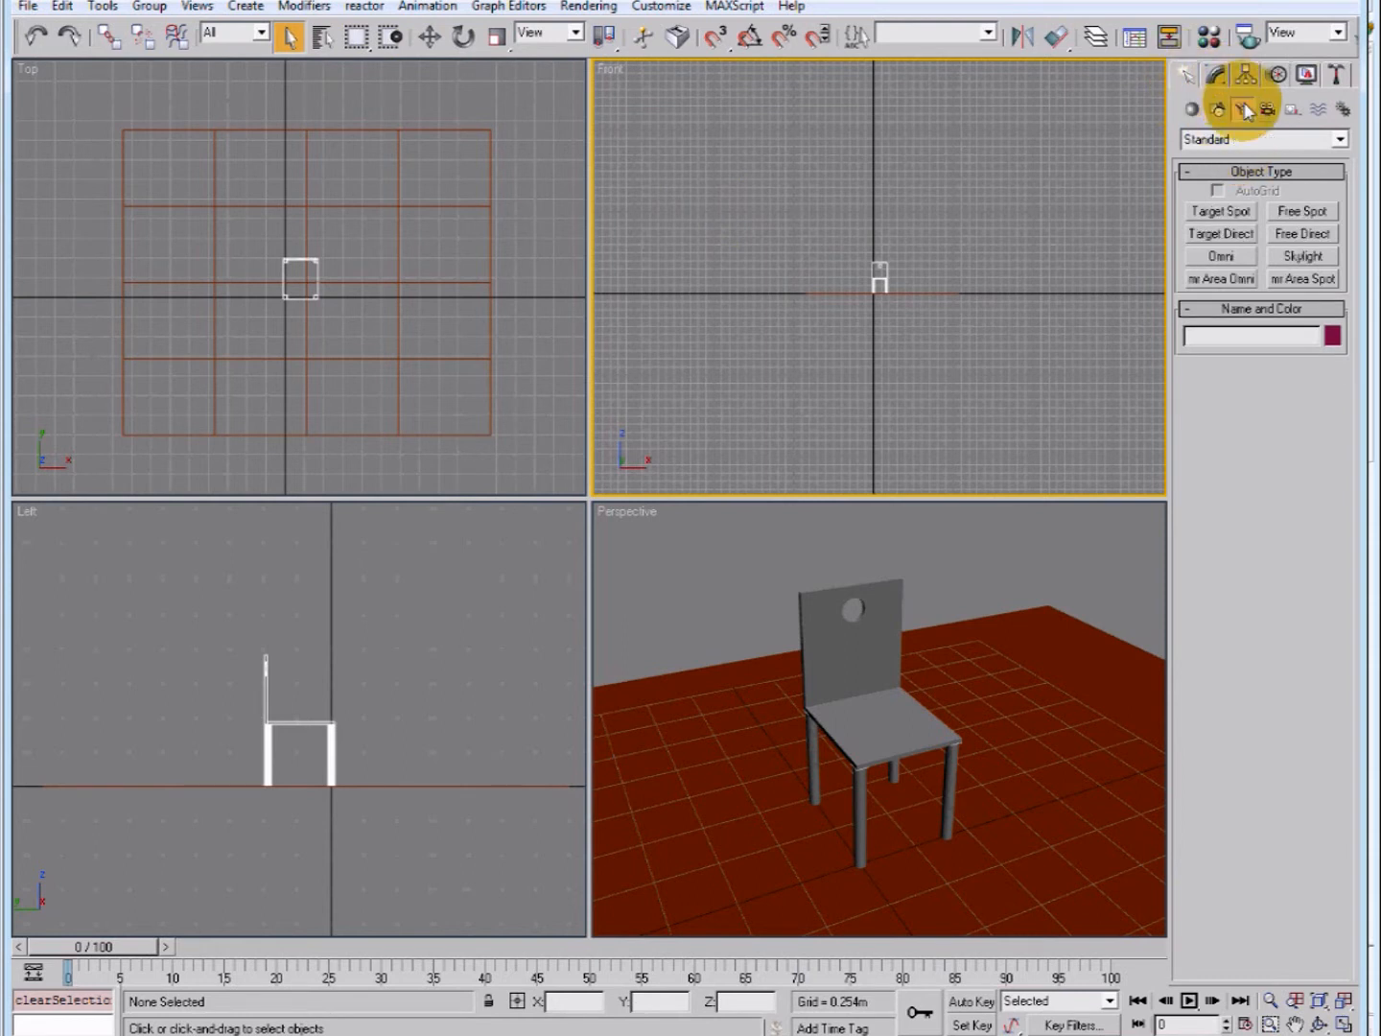
left_click(1222, 256)
left_click_drag(929, 192, 886, 189)
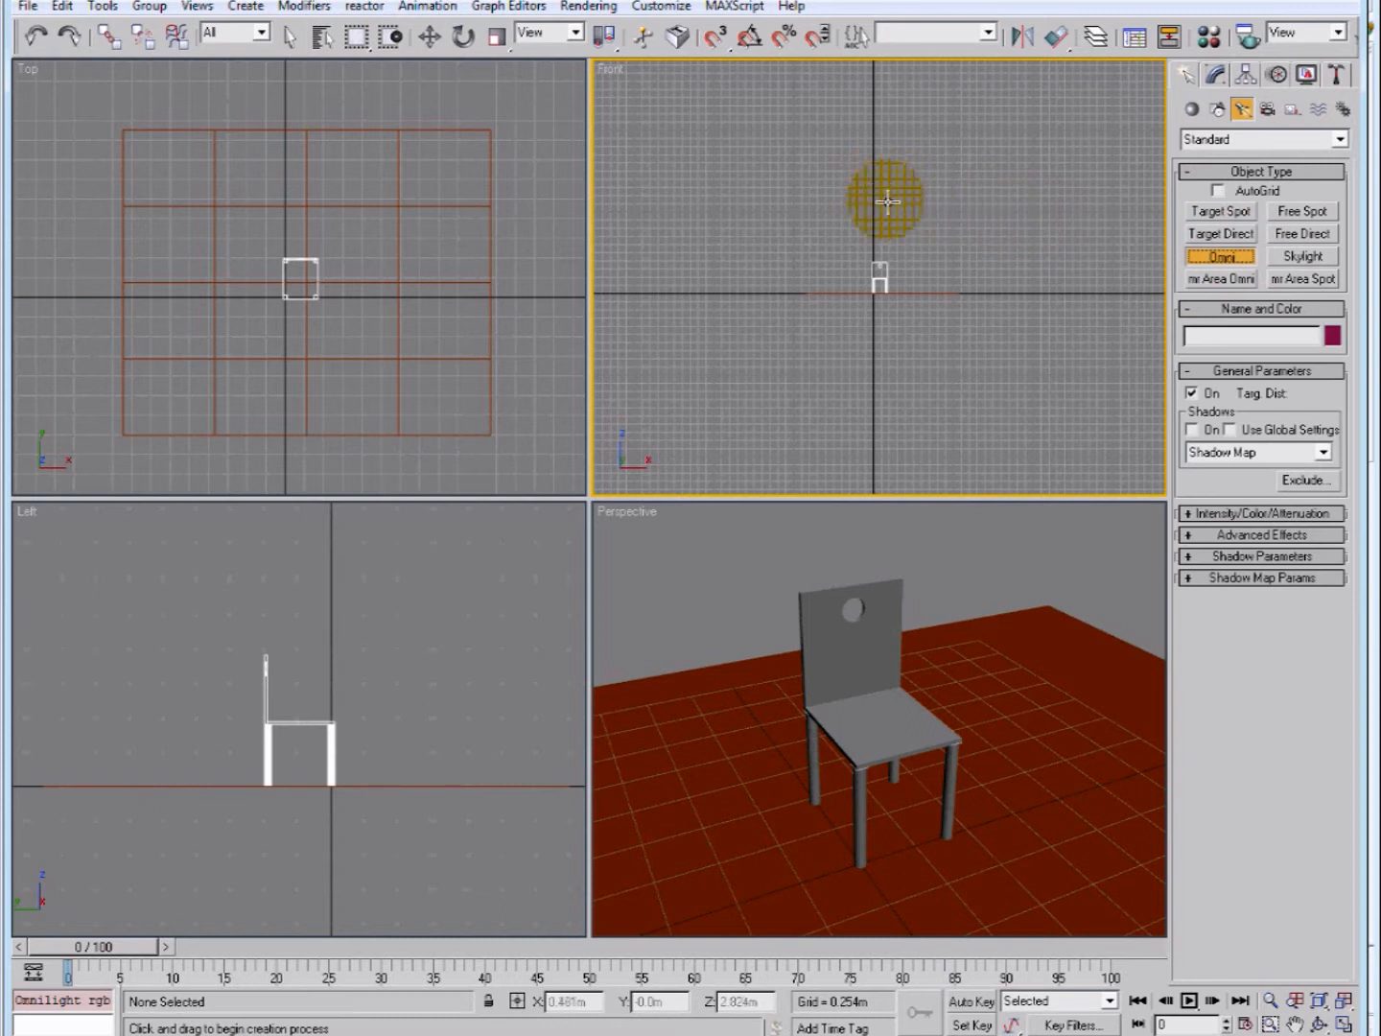
left_click_drag(877, 194, 878, 194)
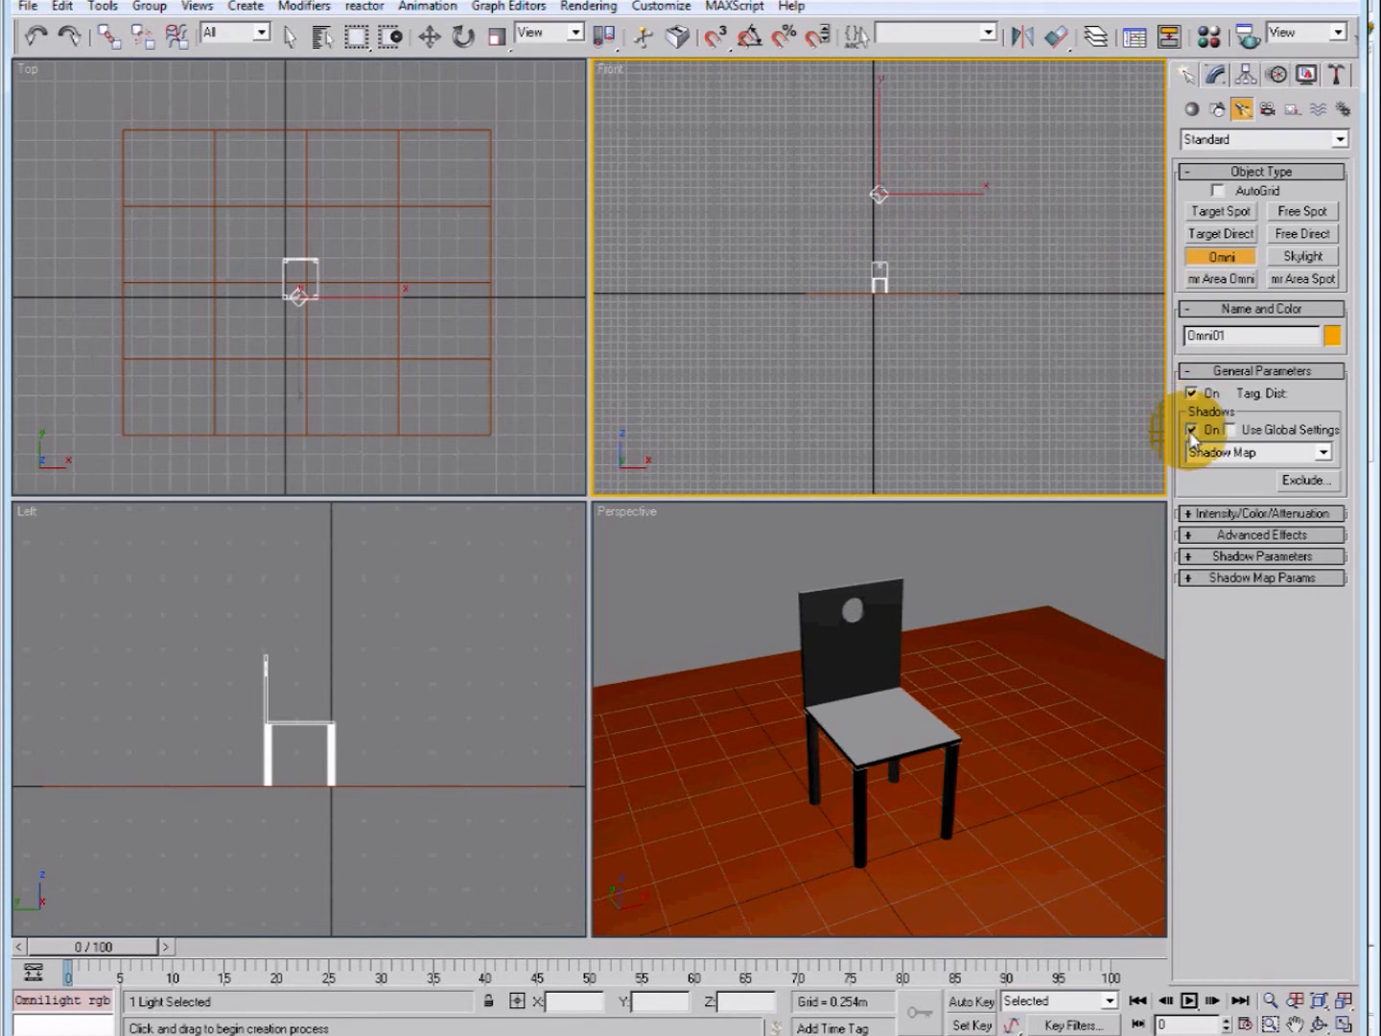
- Examine the Omni light's advanced effects and shadow parameters, including the shadow color
left_click(1189, 518)
left_click(1190, 518)
left_click(1196, 535)
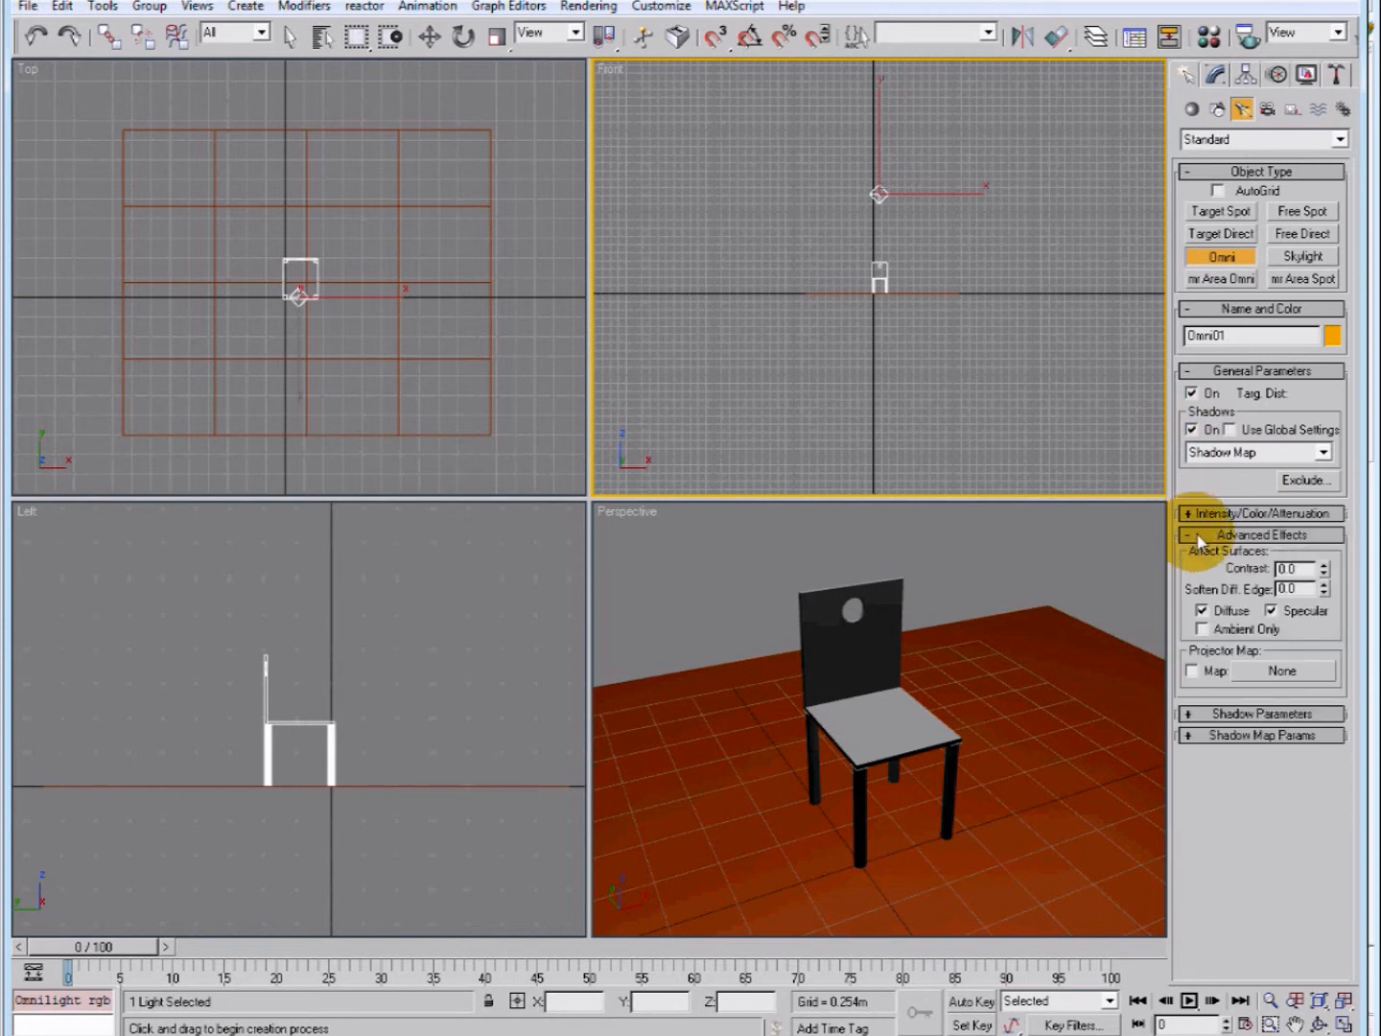
left_click(1193, 535)
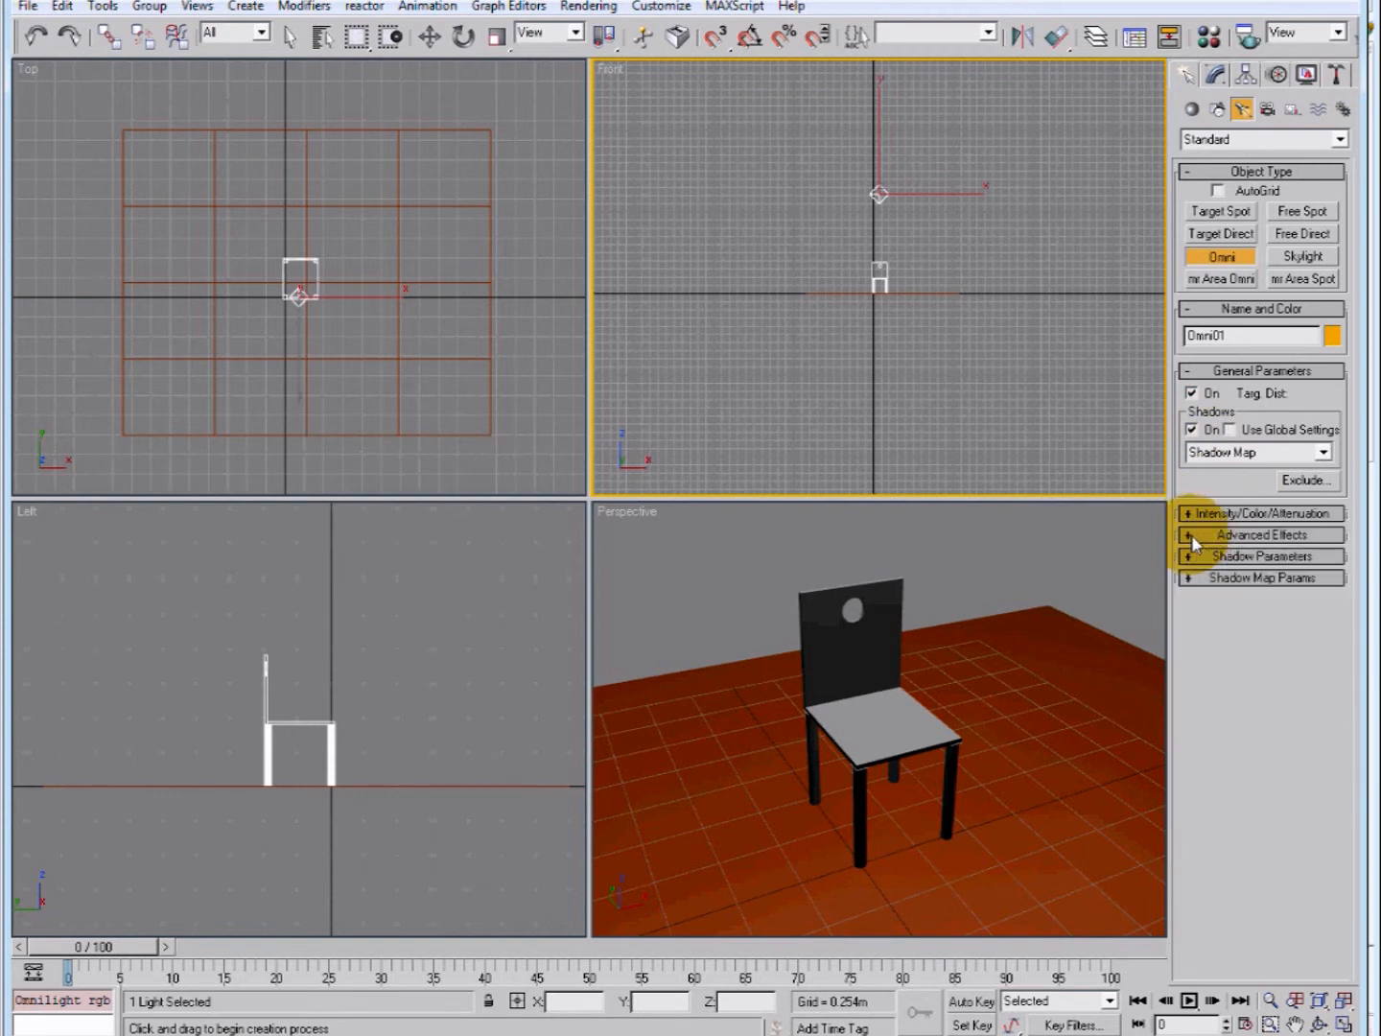
left_click(1197, 557)
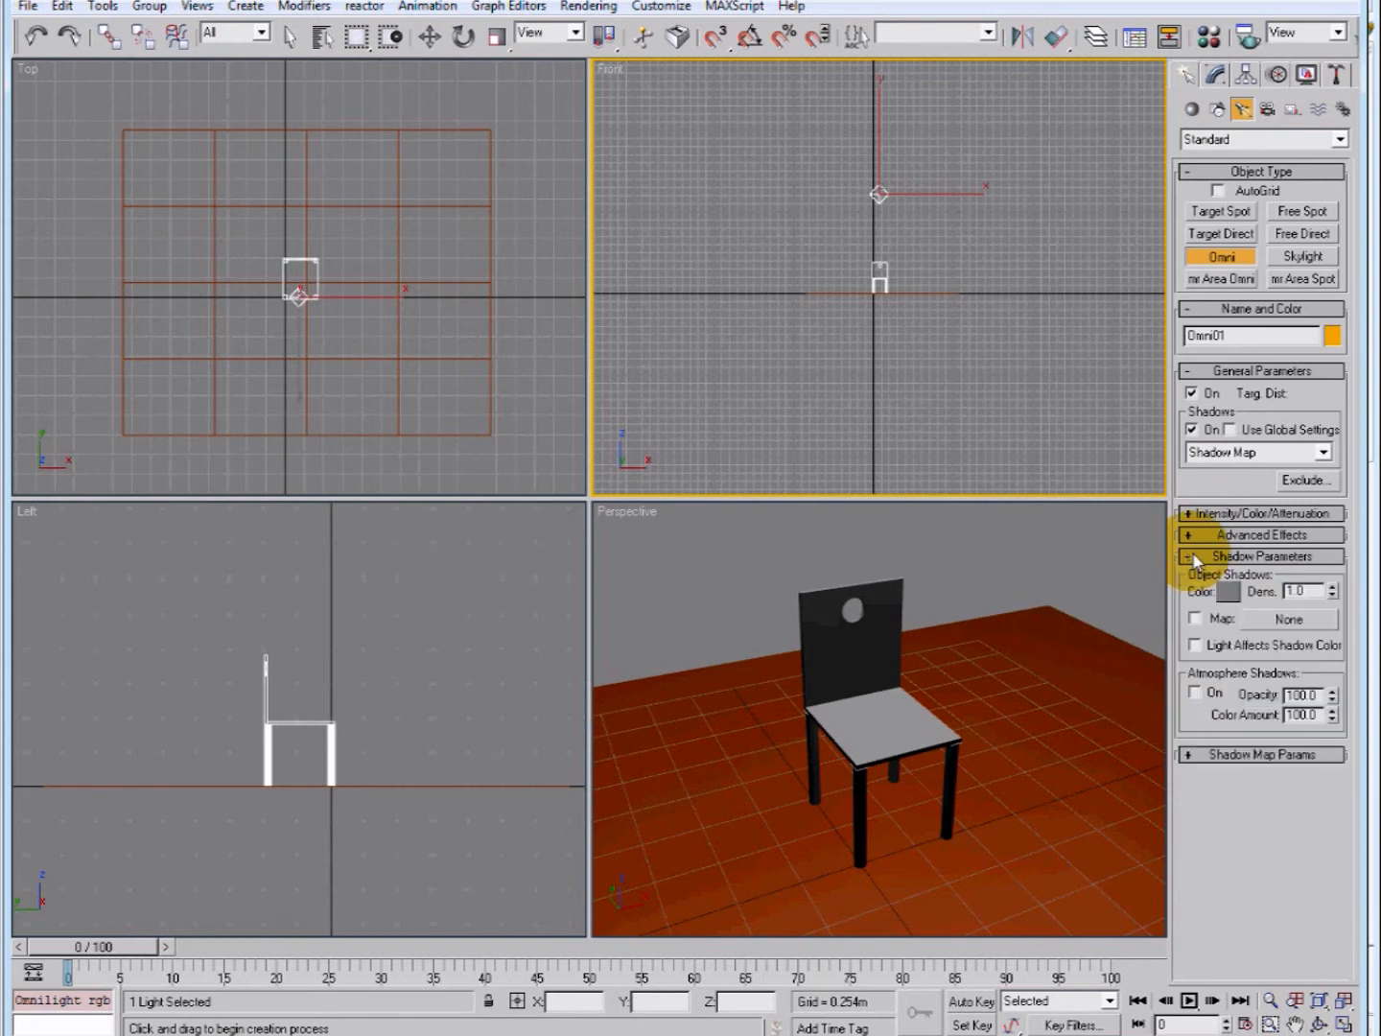
left_click(1231, 592)
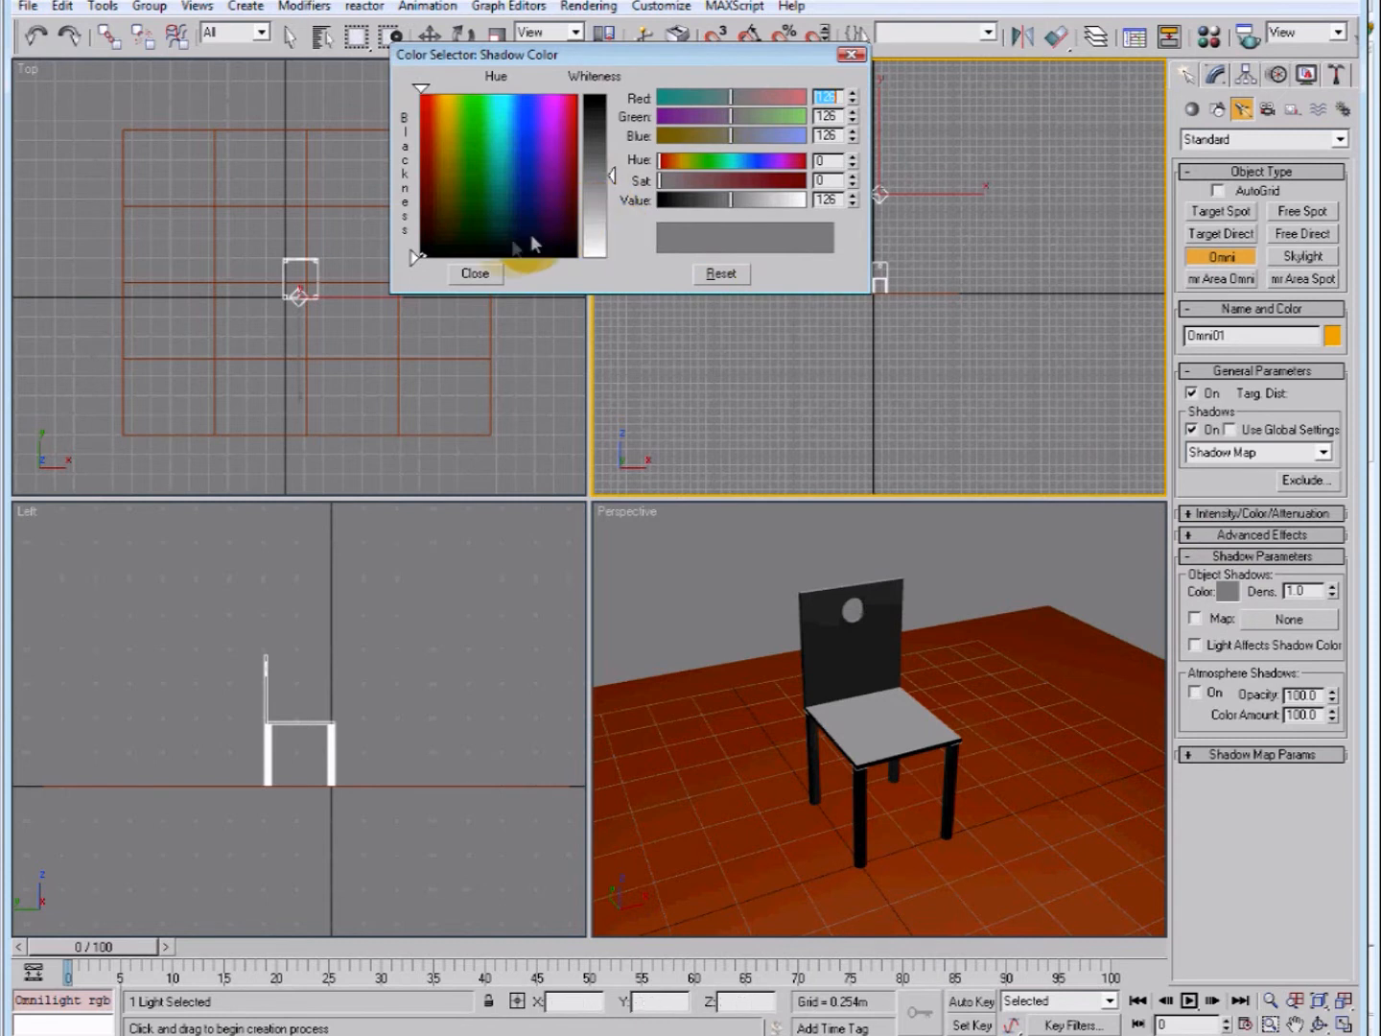
left_click(474, 272)
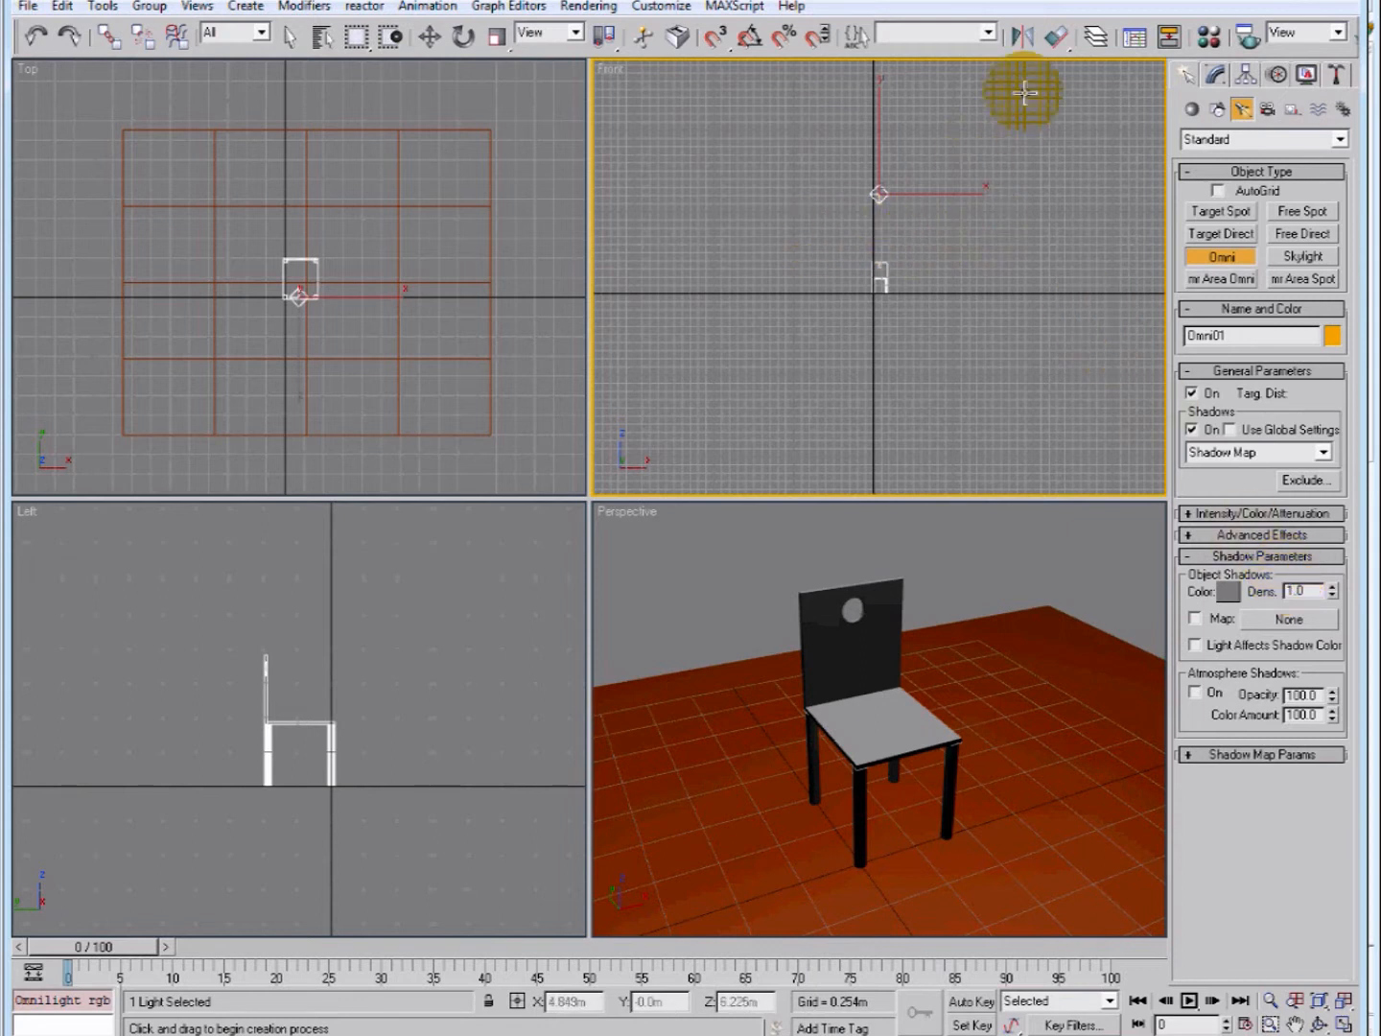
- Load Metals.Ornamental Metals.Chrome.Satin from the architectural.materials.metals.mat library into the first sample slot of the second row
left_click(1212, 40)
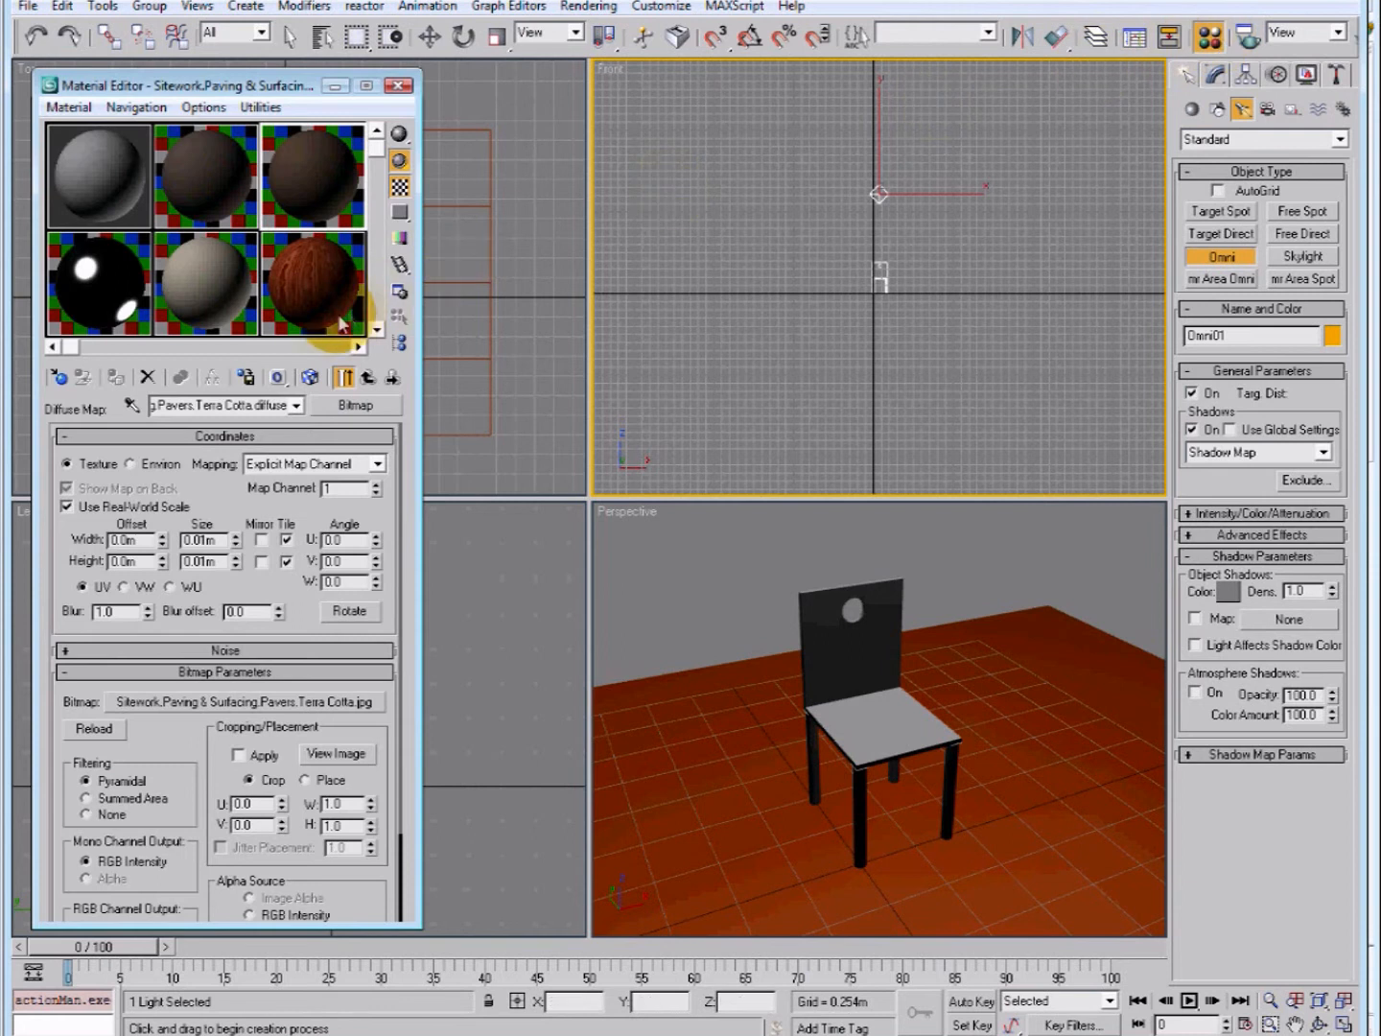
left_click(118, 171)
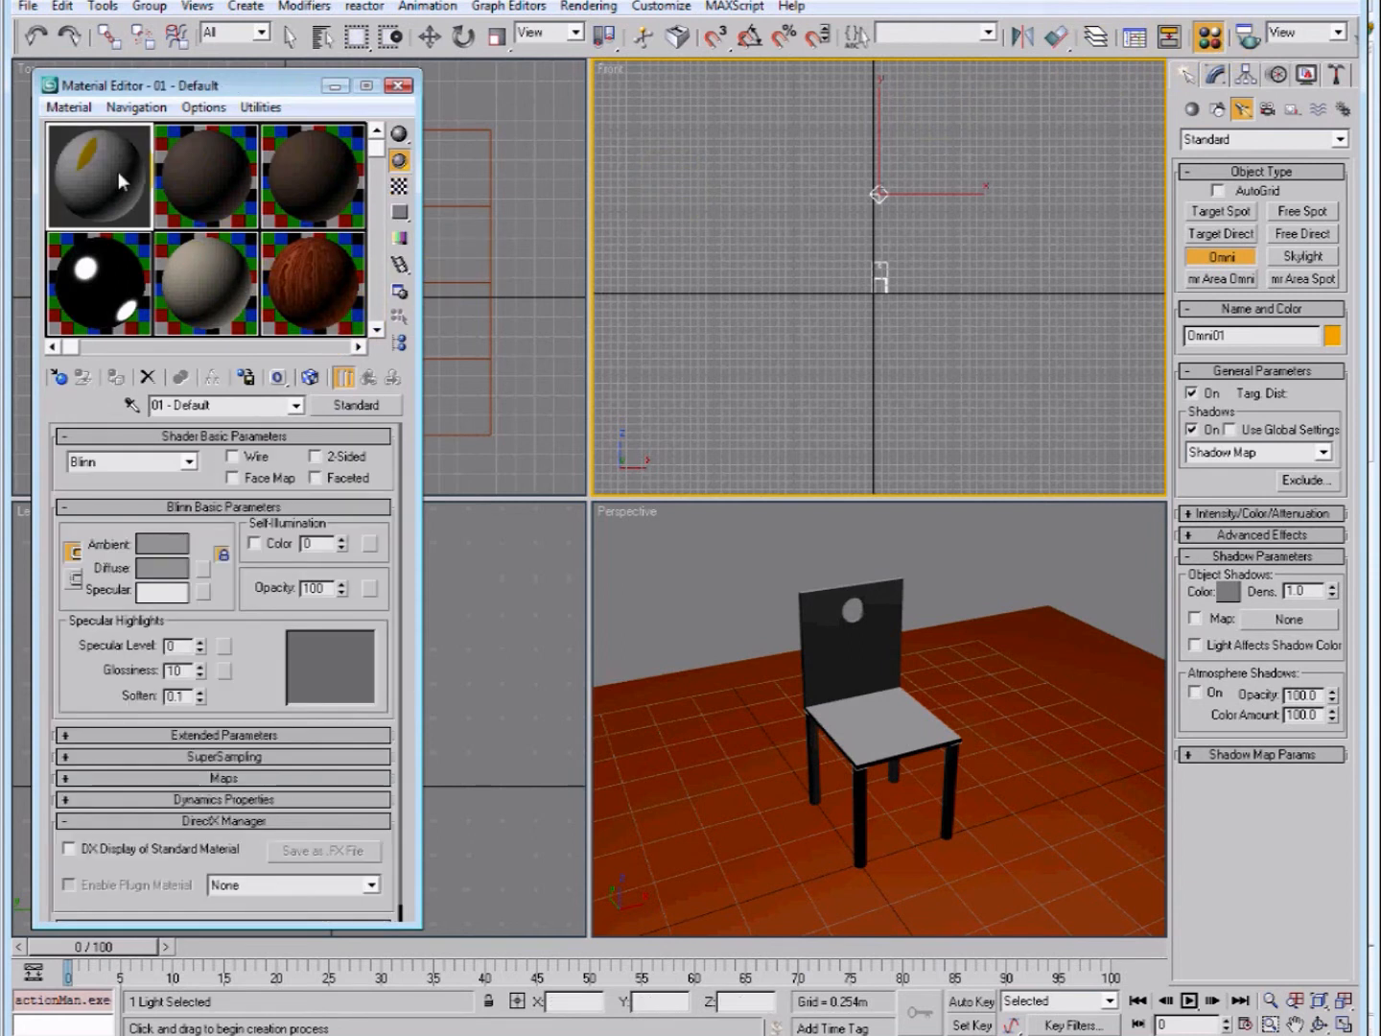
left_click(58, 378)
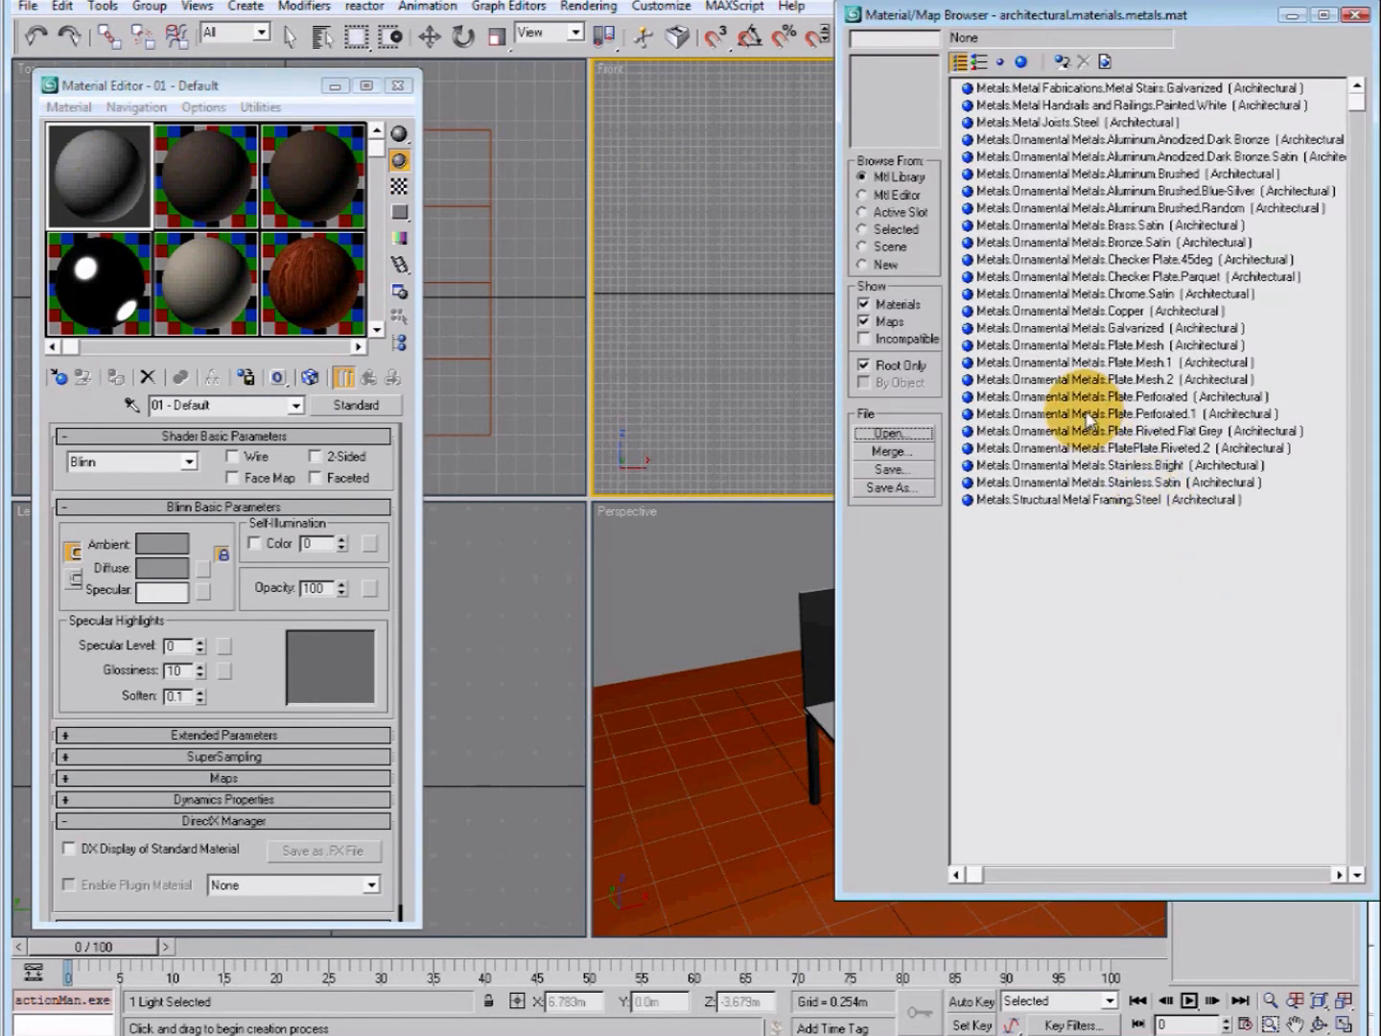
left_click(1091, 296)
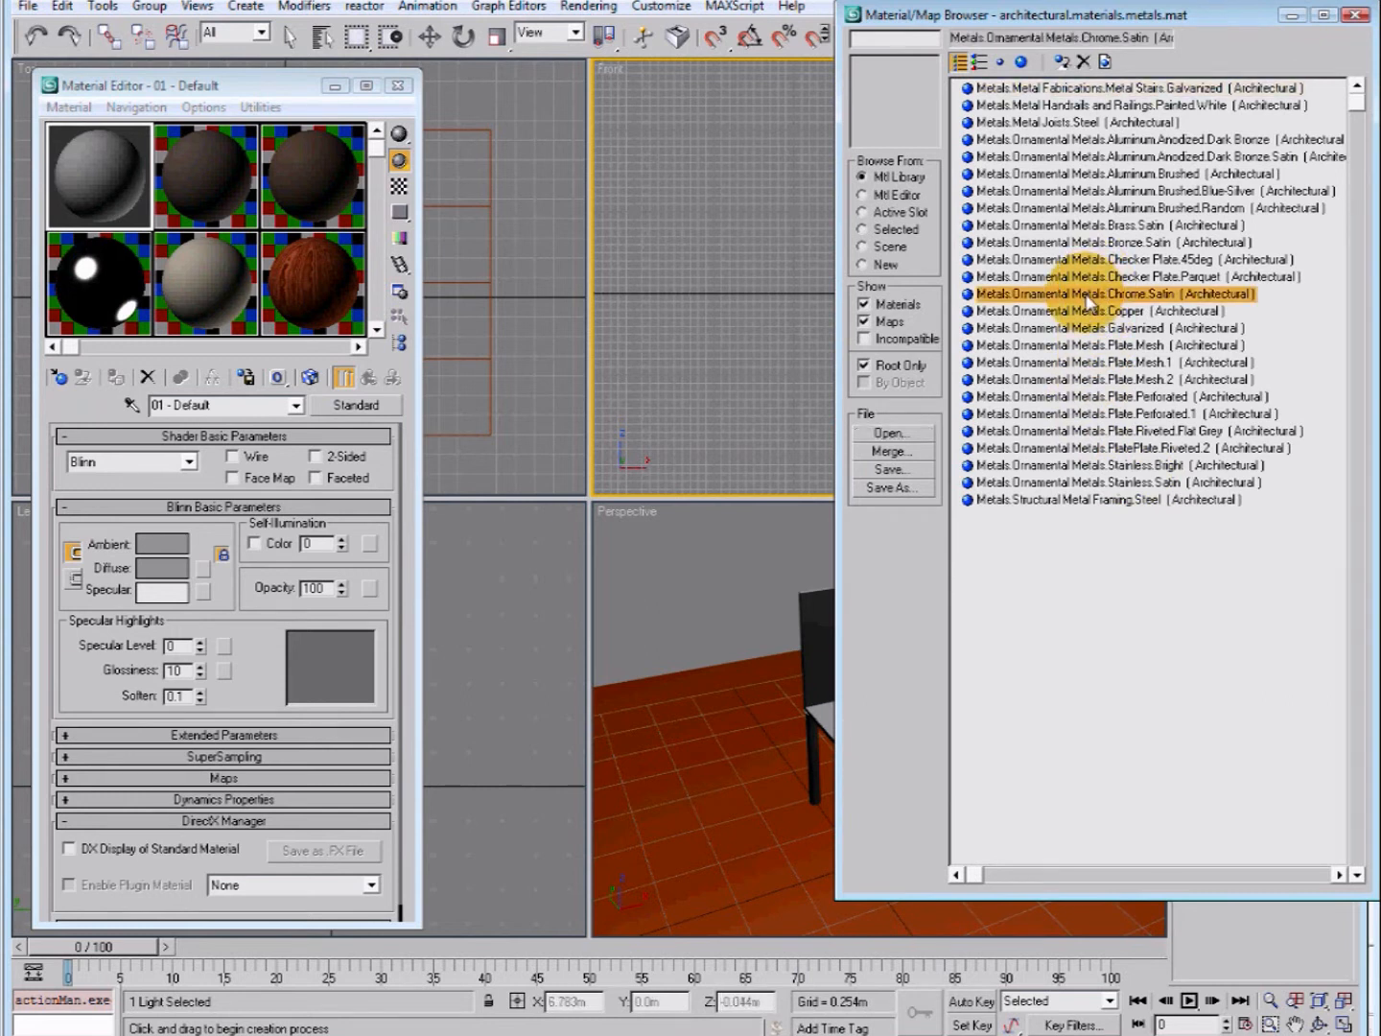
left_click_drag(887, 71, 110, 275)
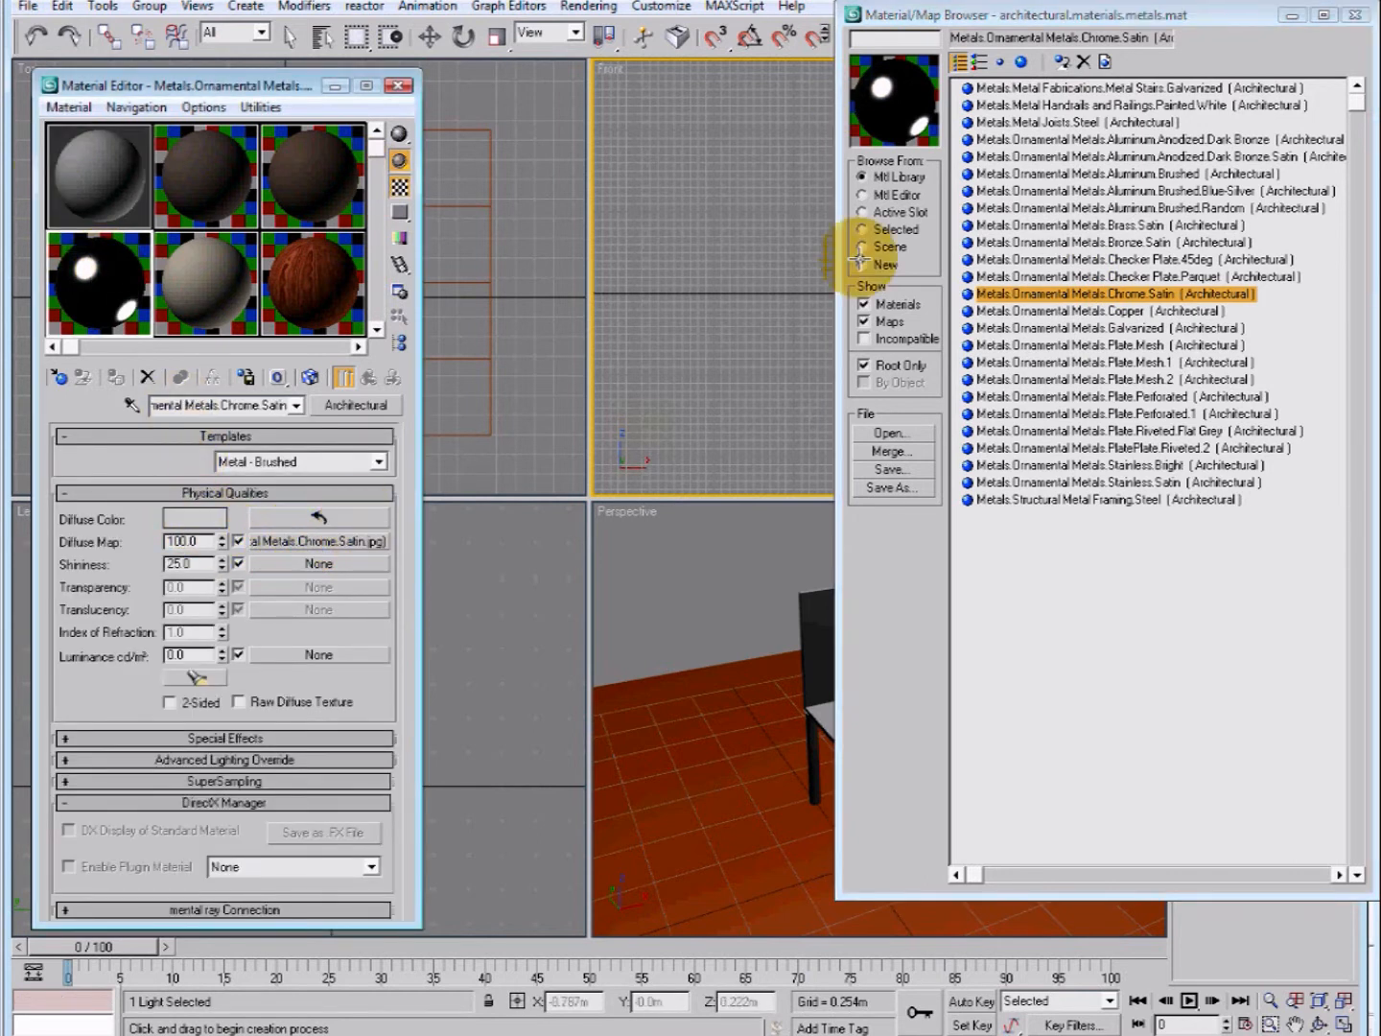
- Apply the Chrome.Satin material to the chair's legs in the Perspective view
left_click_drag(945, 16, 1109, 19)
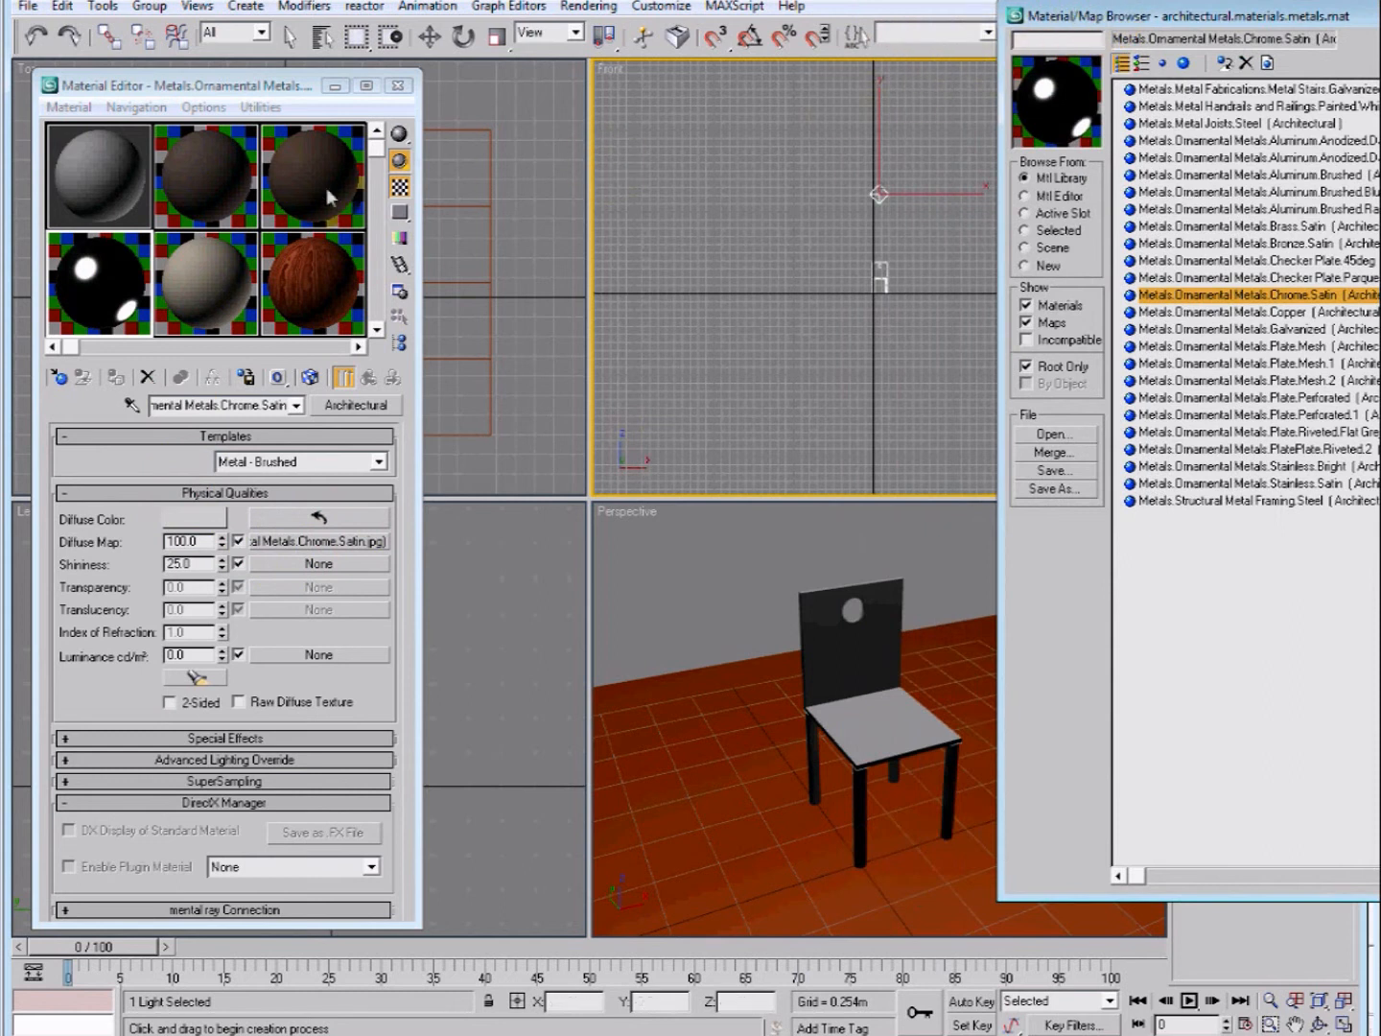
left_click(91, 271)
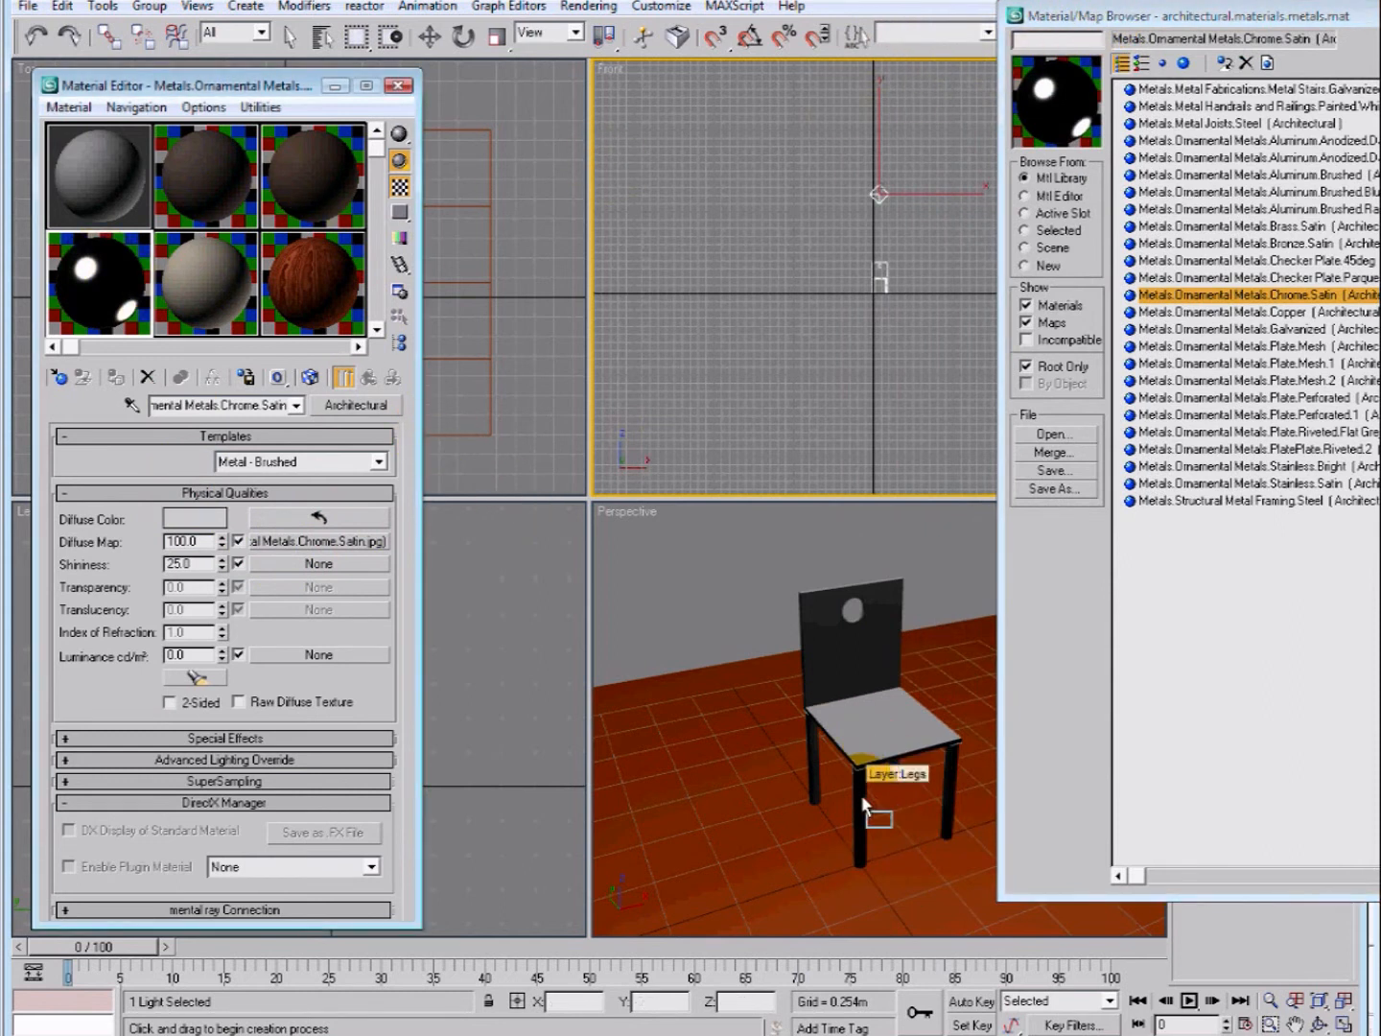
left_click_drag(863, 797, 860, 795)
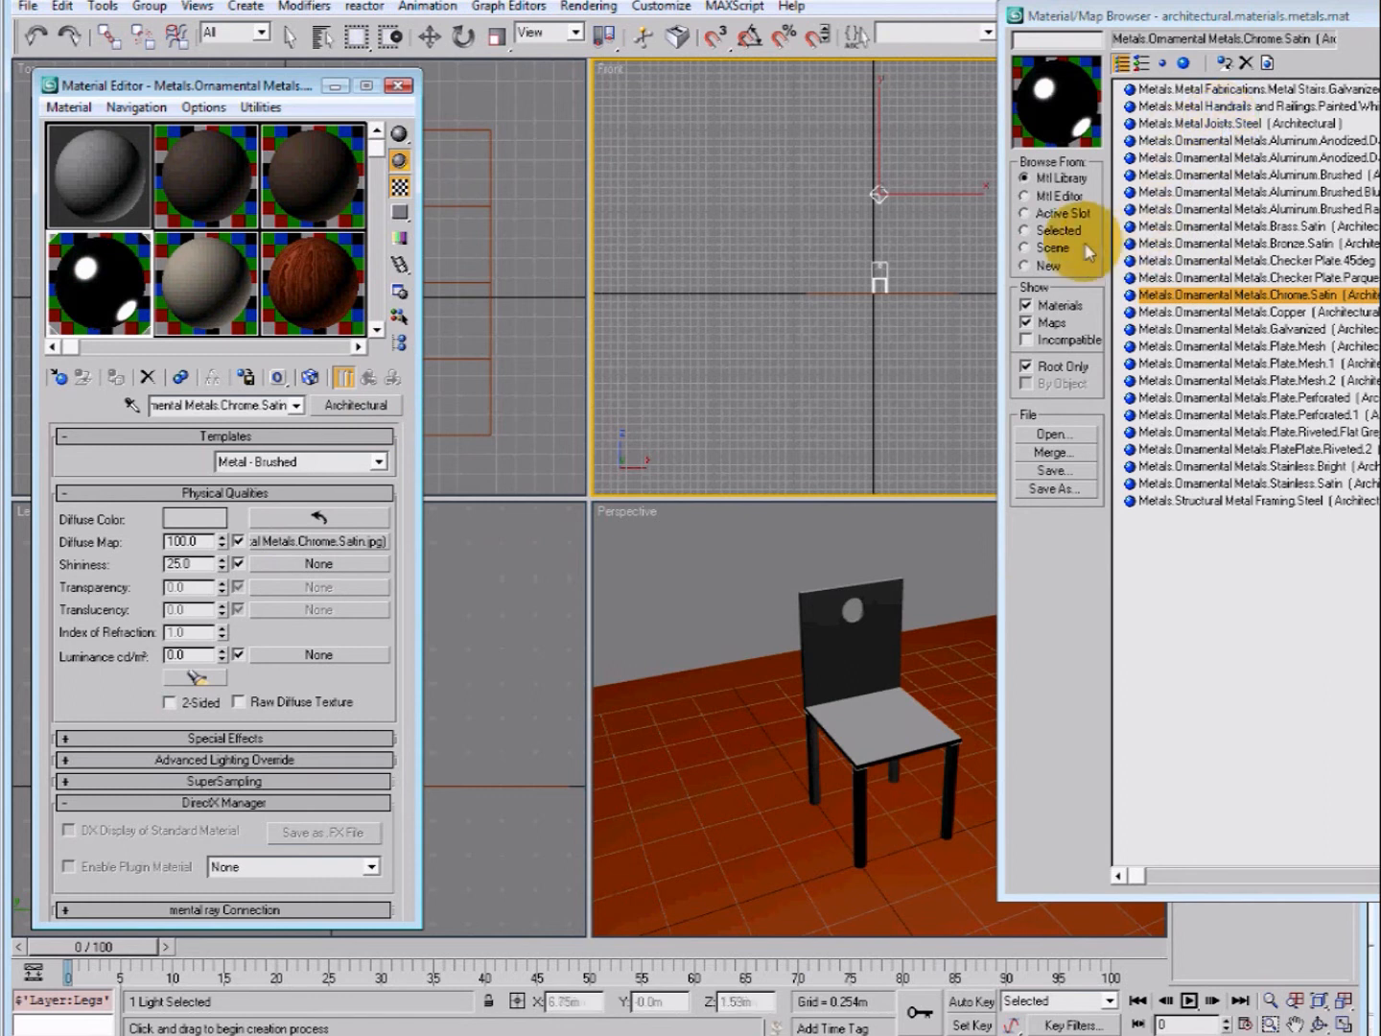
- Load Furnishings.Fabrics.Stripes.1 from the architectural.materials.furnishings.mat library into the first sample slot of the first row
left_click_drag(1065, 18, 550, 35)
left_click(540, 452)
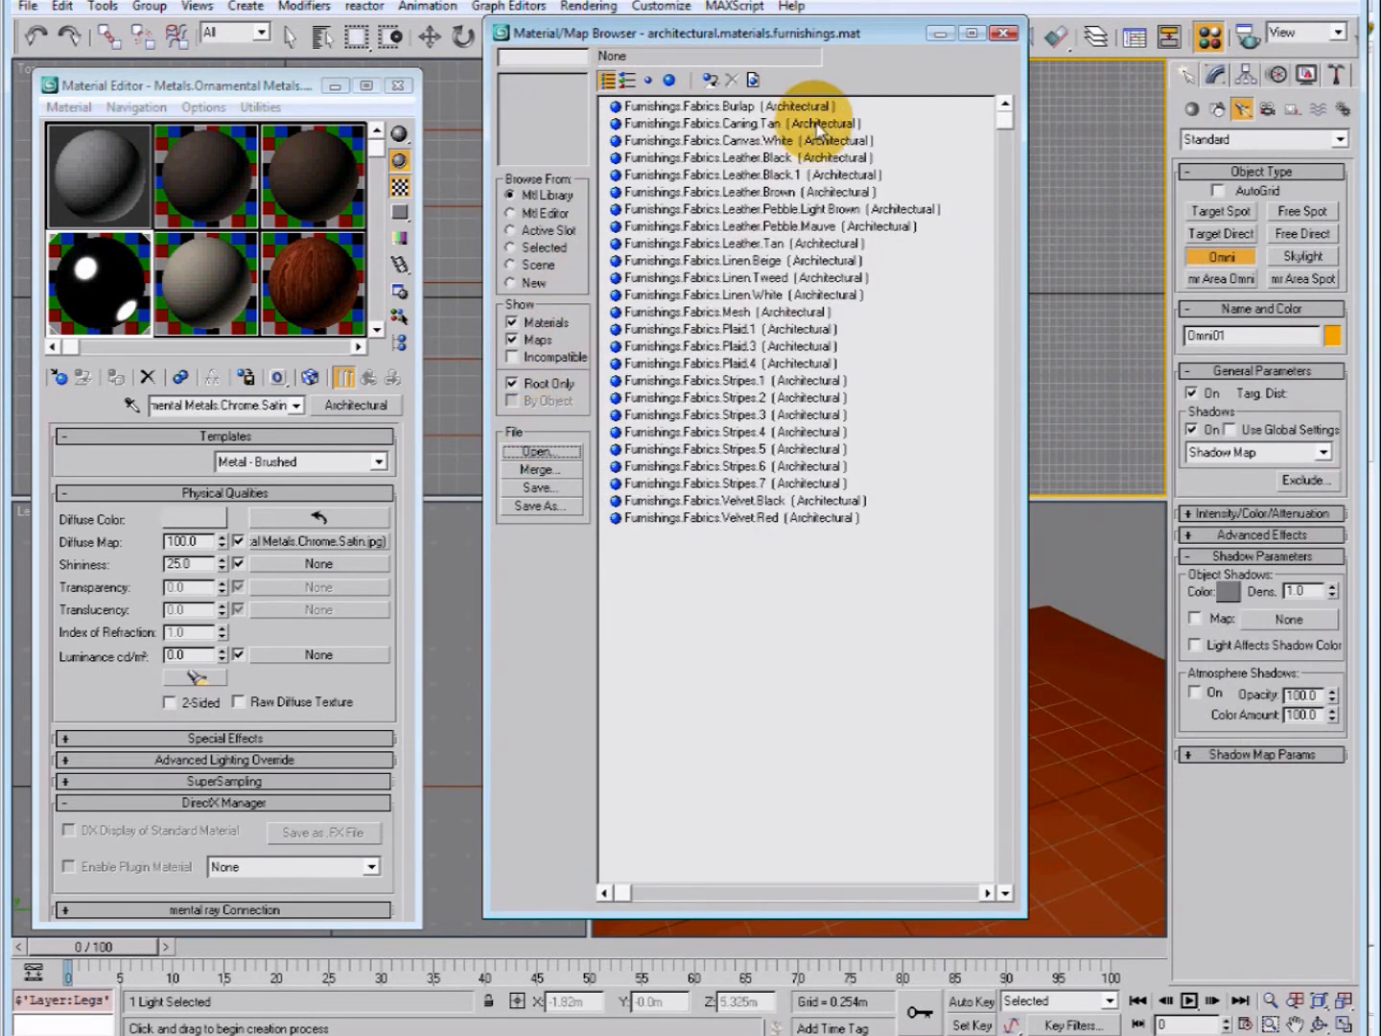
left_click(734, 193)
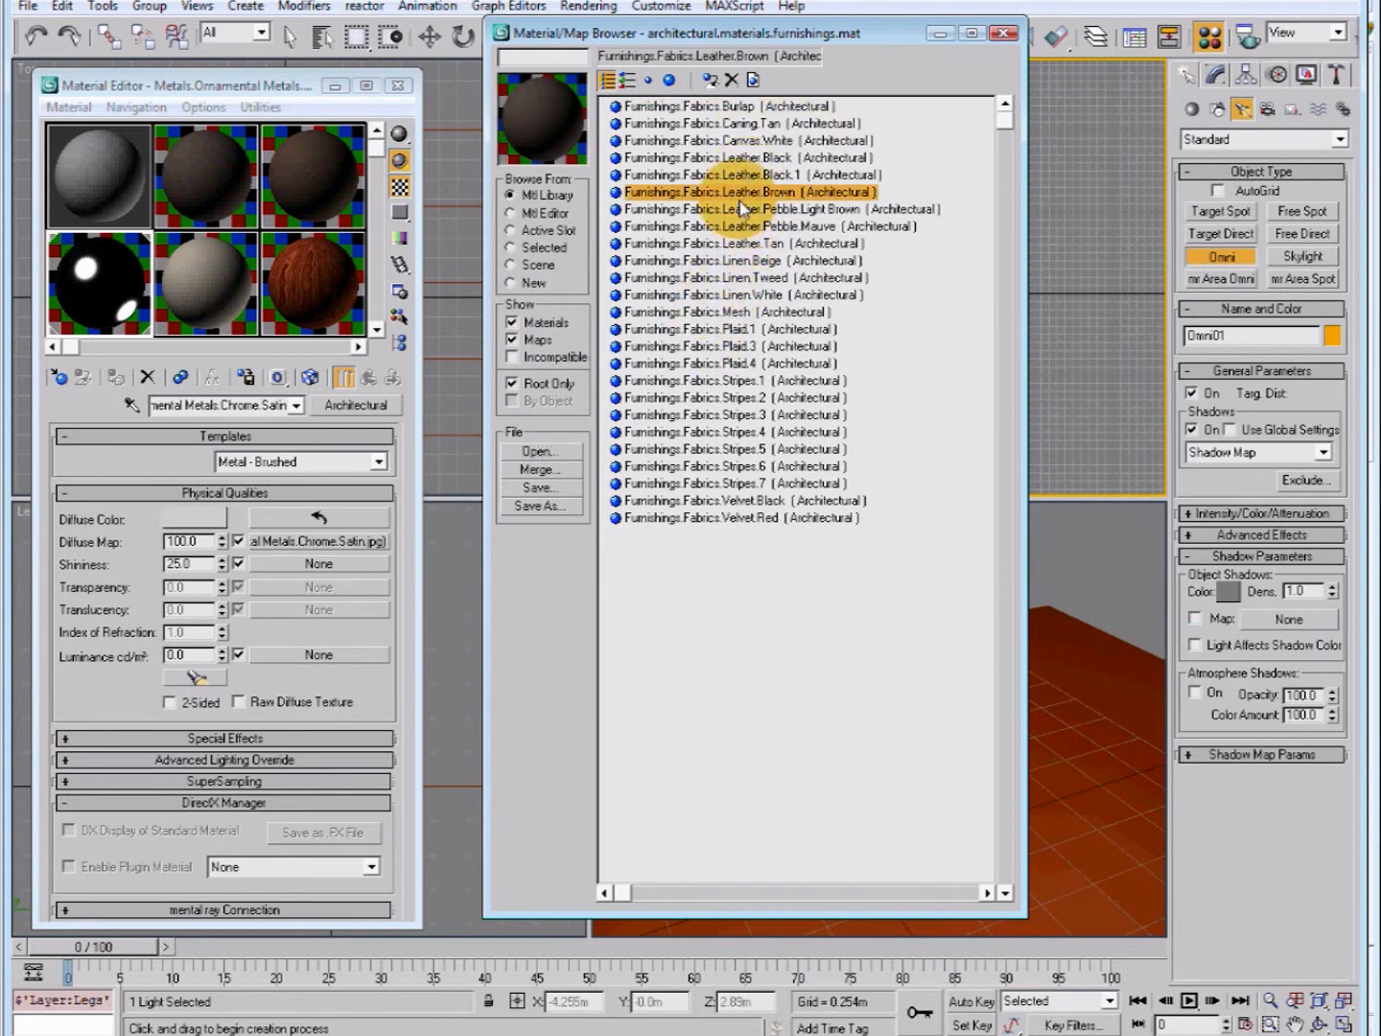
left_click(733, 363)
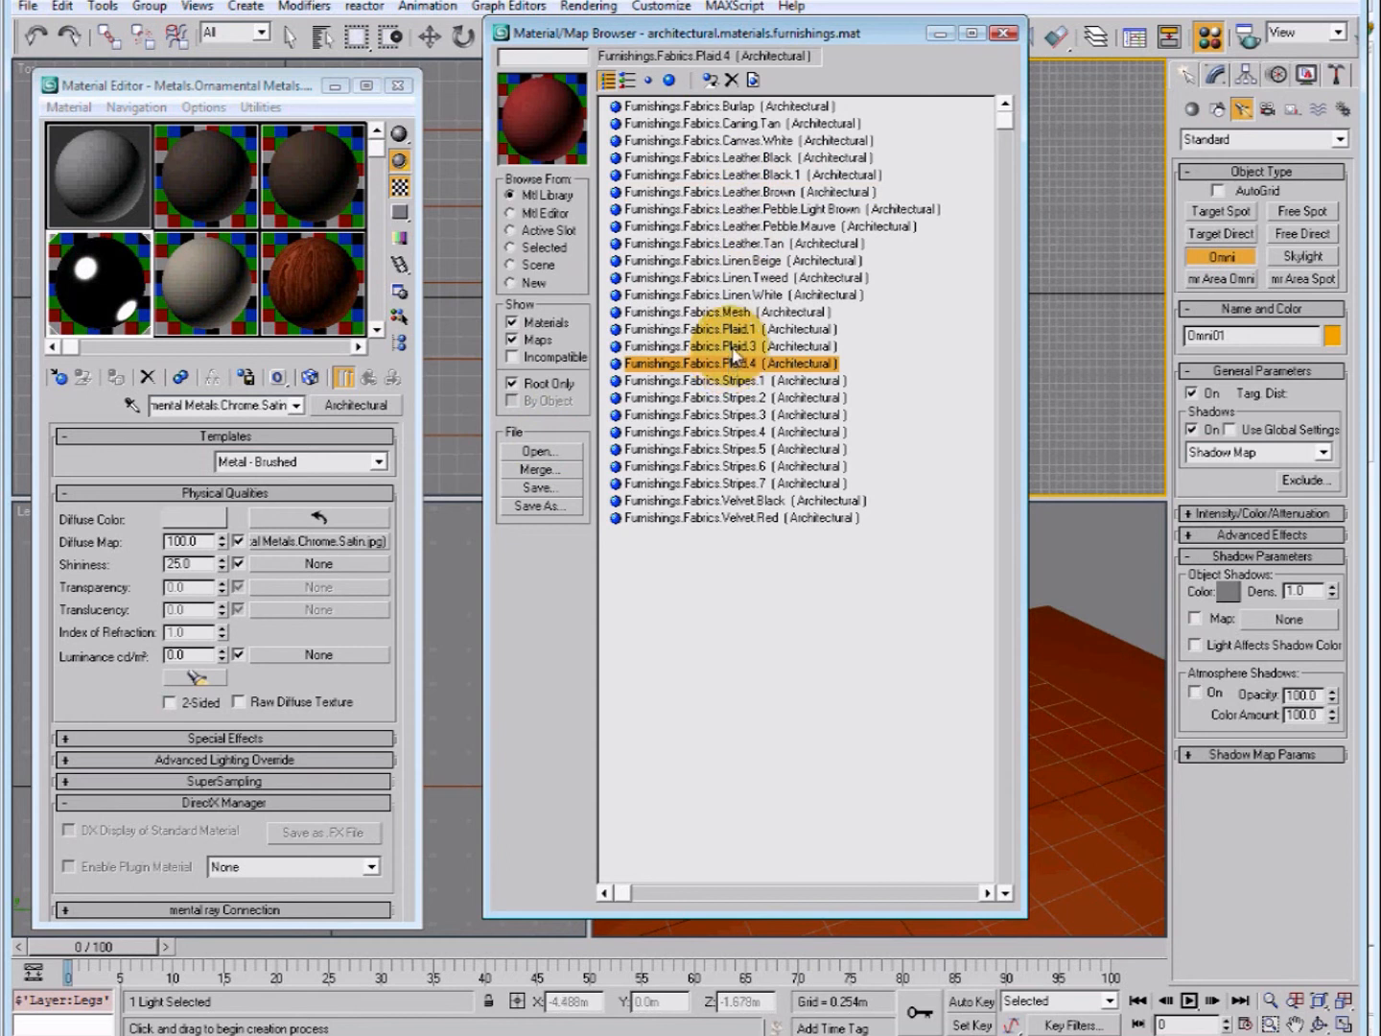
left_click(734, 345)
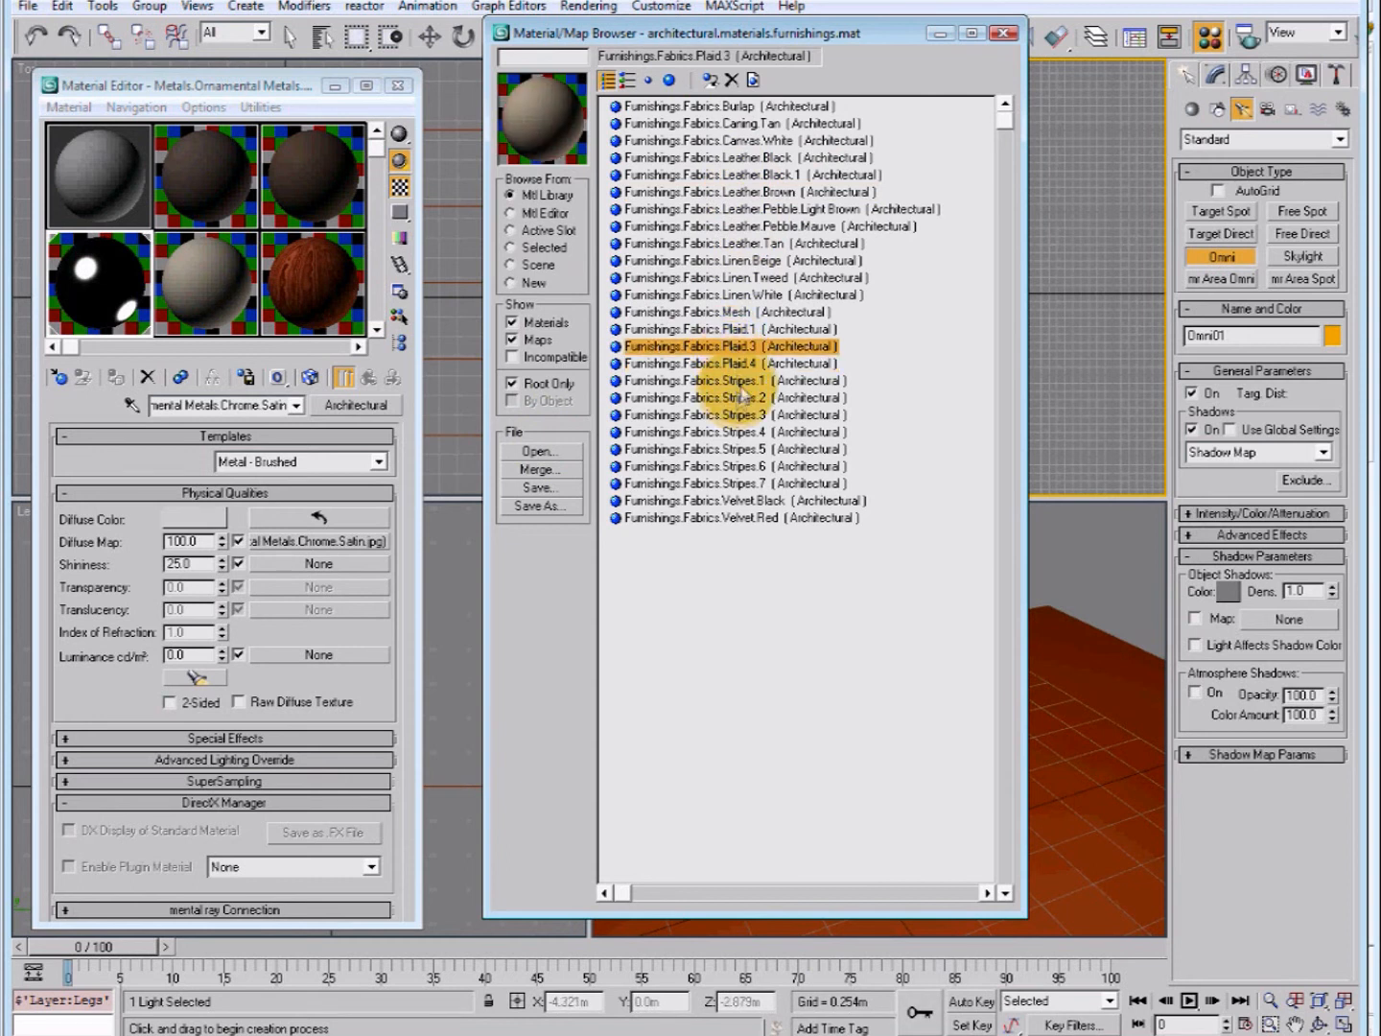
left_click(739, 380)
left_click_drag(566, 128, 116, 178)
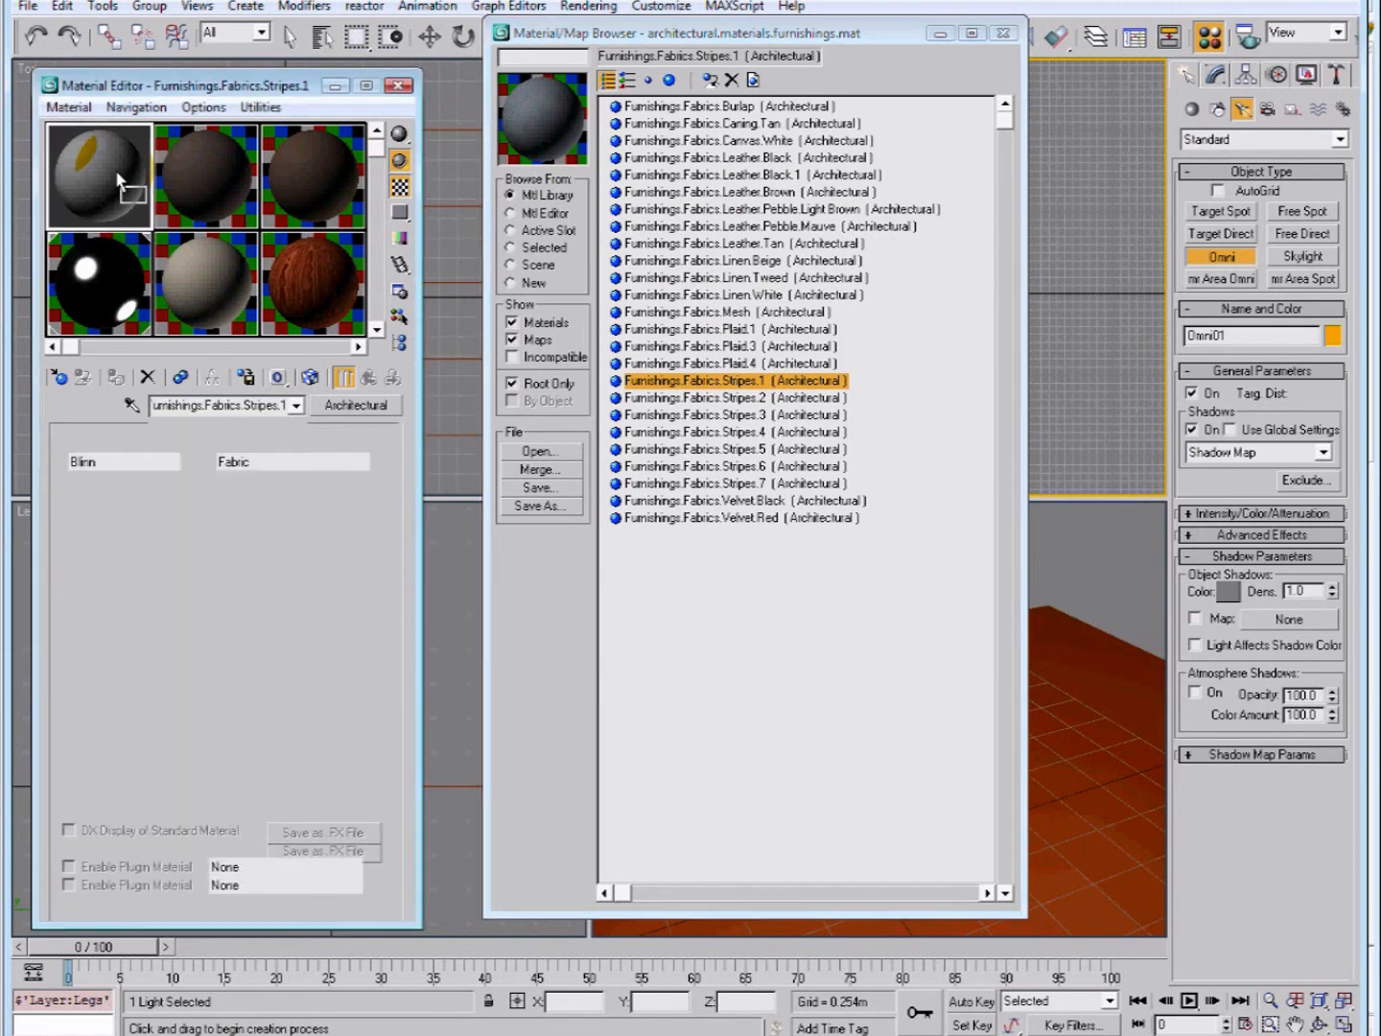
- Open the Stripes.1 diffuse map settings and apply the material to the chair's seat and backrest in the Perspective view
left_click(296, 542)
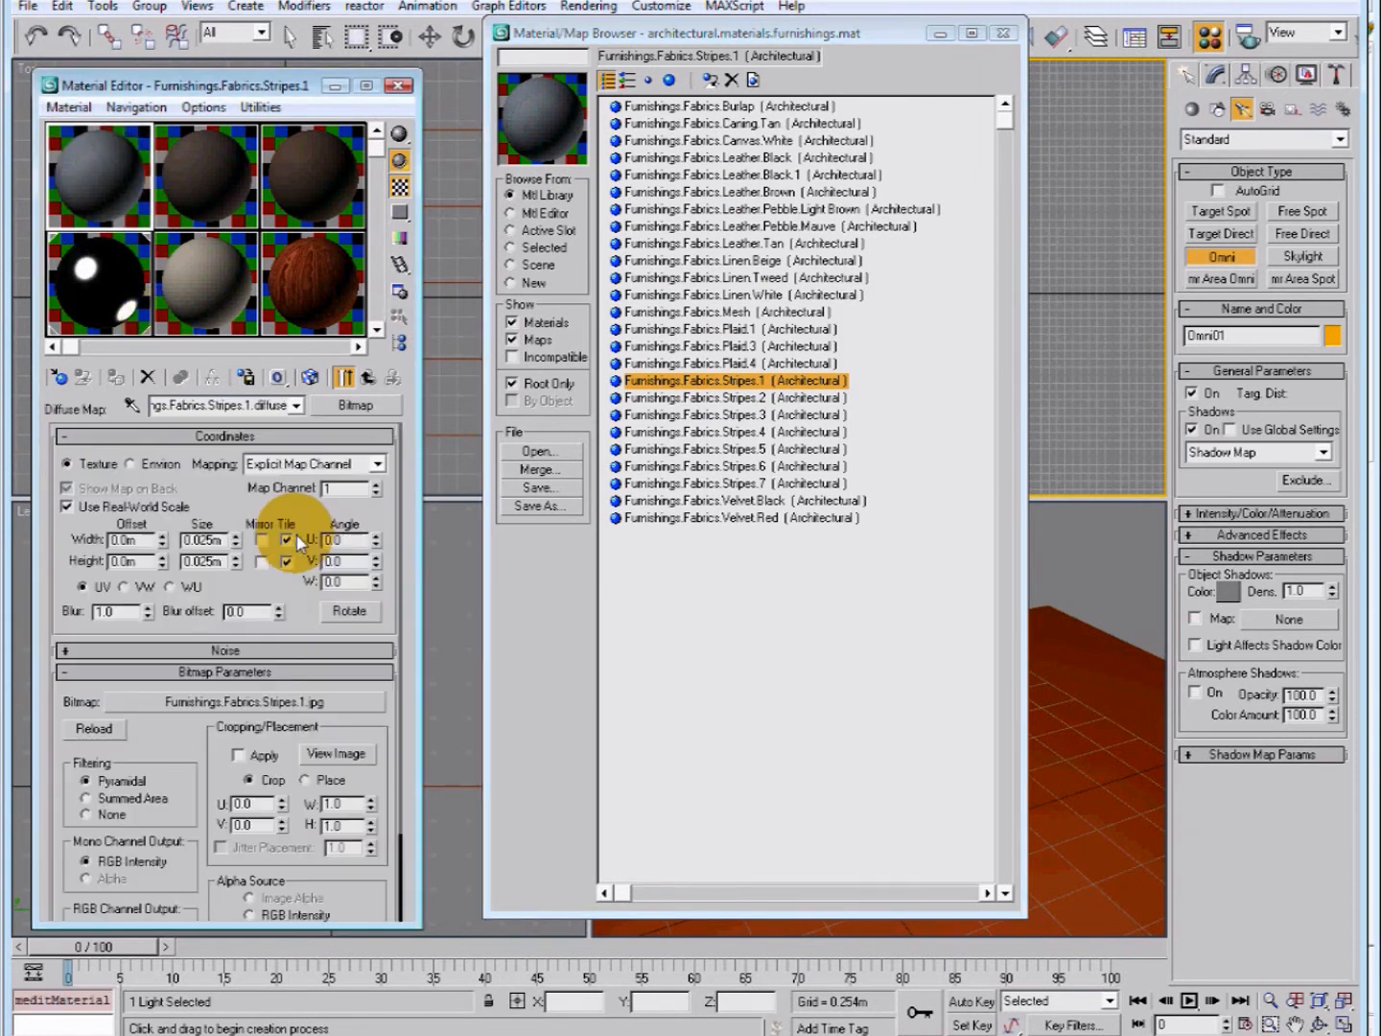
left_click(950, 34)
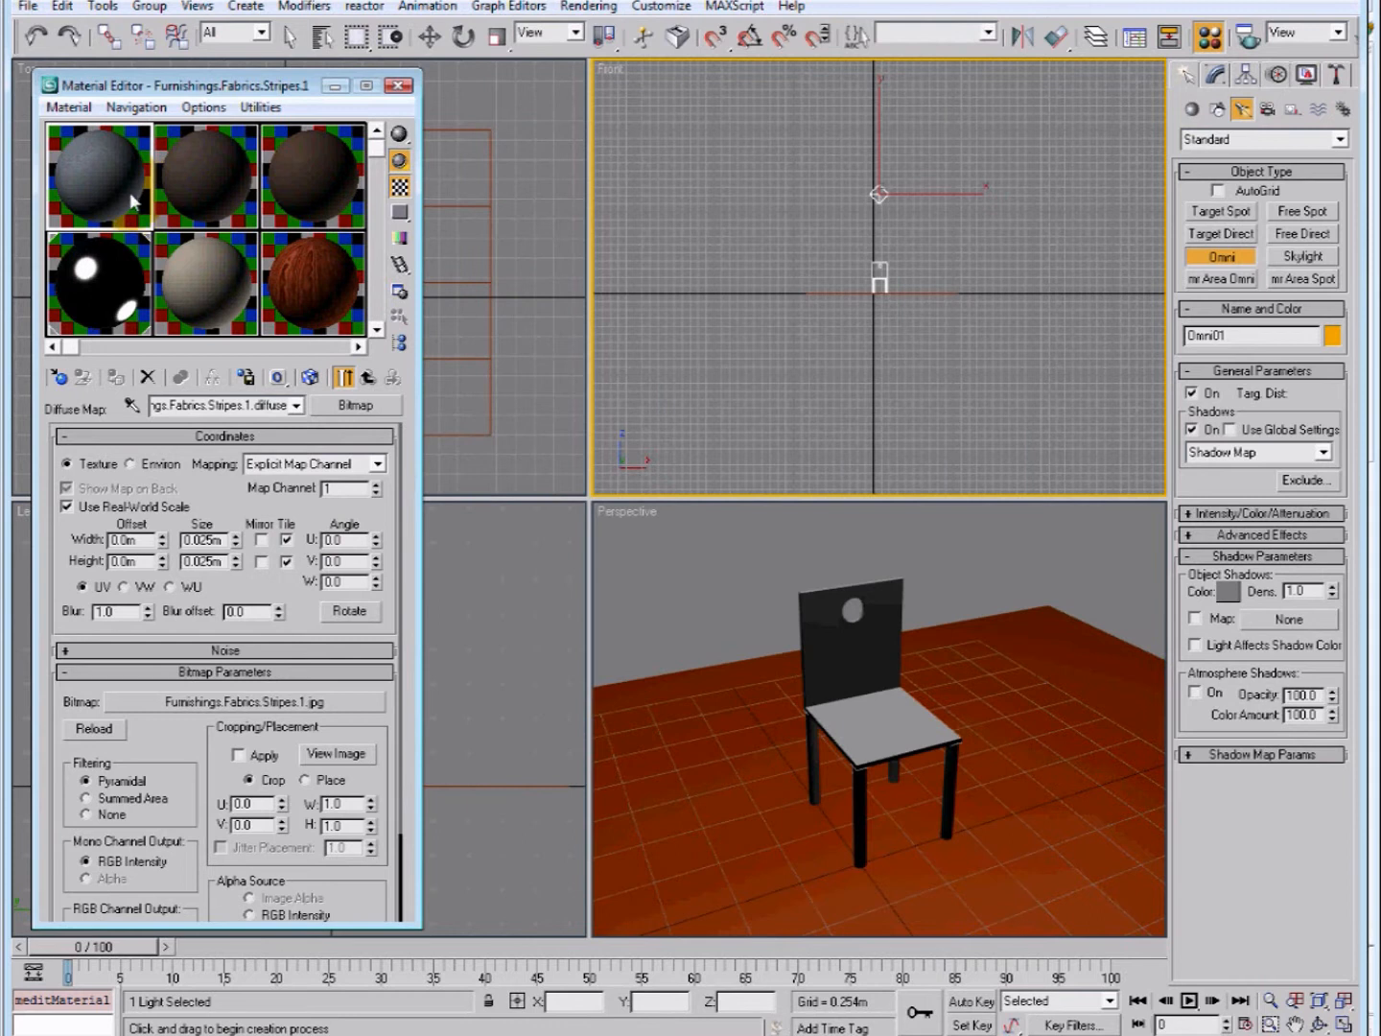
mouse_move(129, 193)
left_mouse_down()
mouse_move(652, 456)
mouse_move(876, 642)
left_mouse_up()
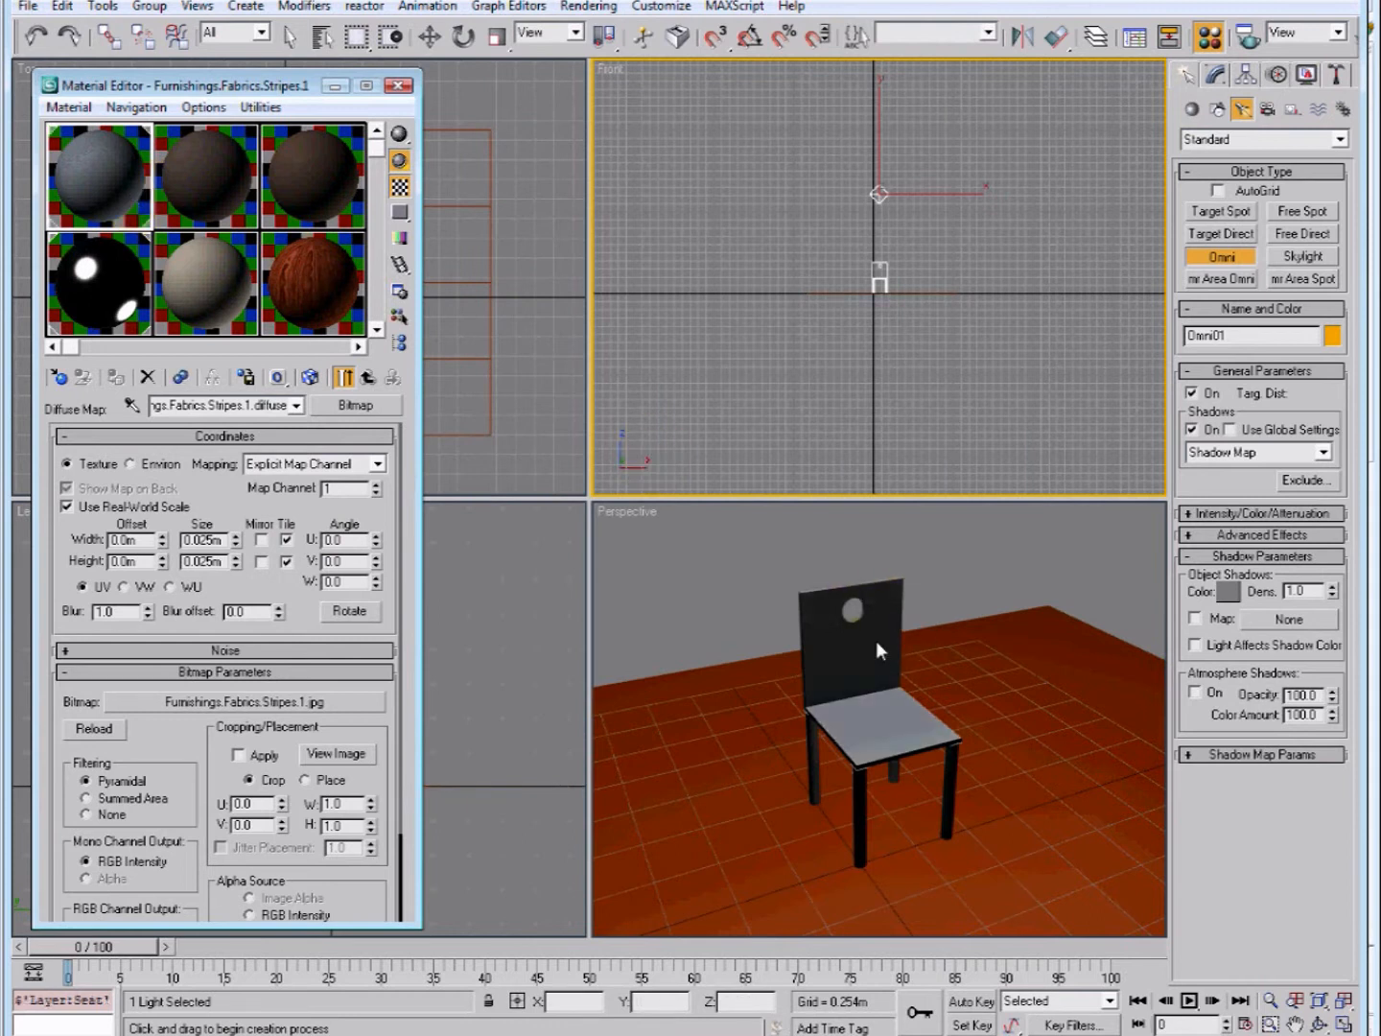
- Show the Stripes.1 map in the viewport and set its real-world width and height to 0.3 m
left_click(311, 378)
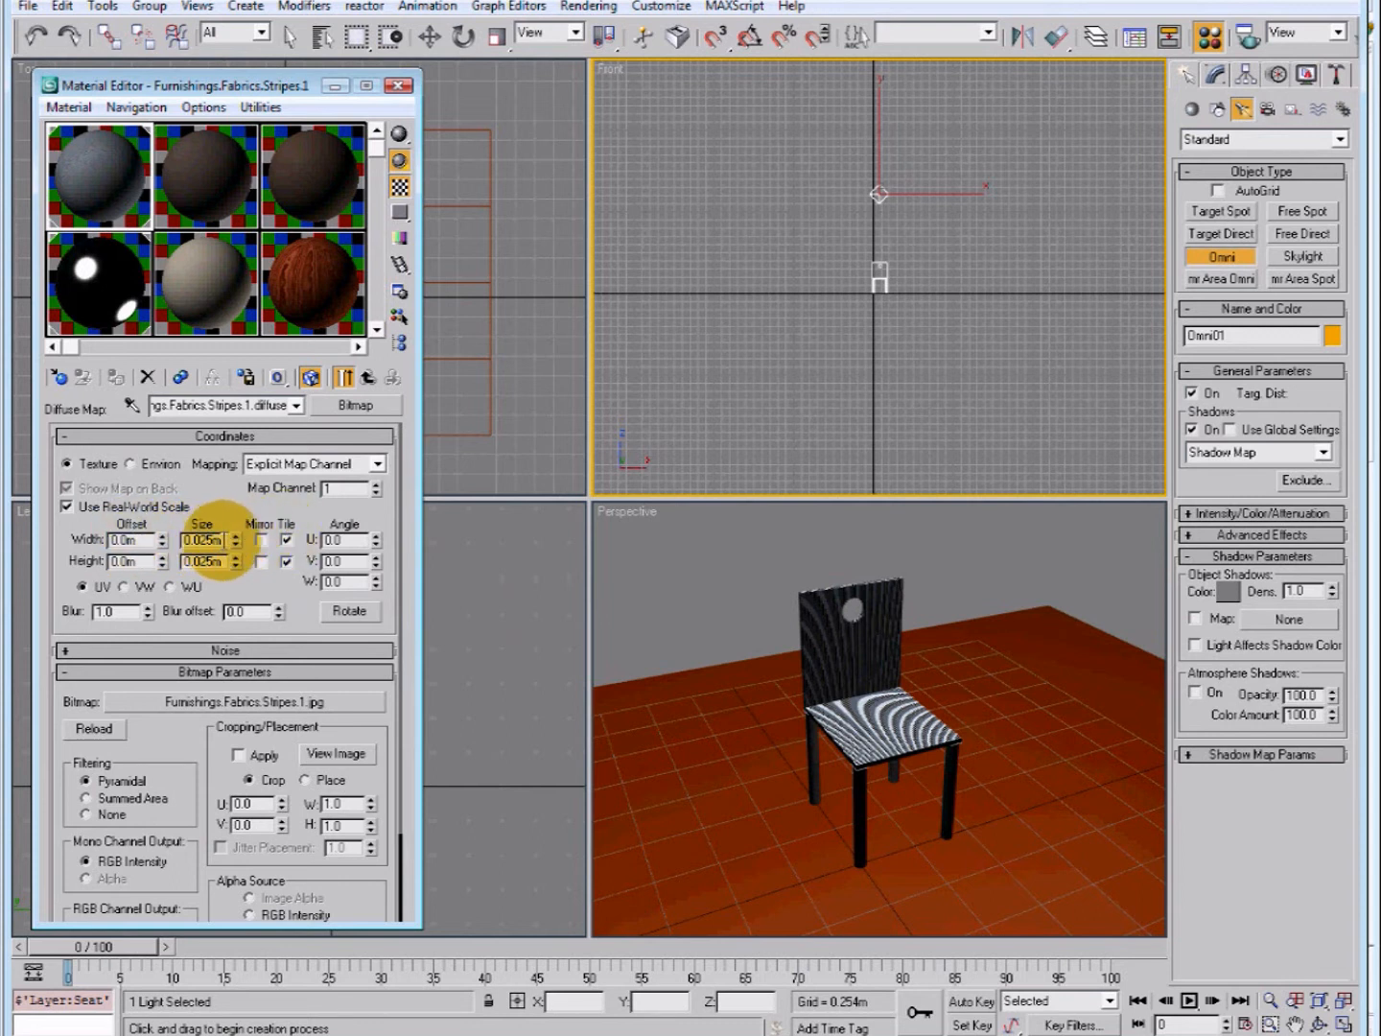
left_click_drag(219, 540, 159, 537)
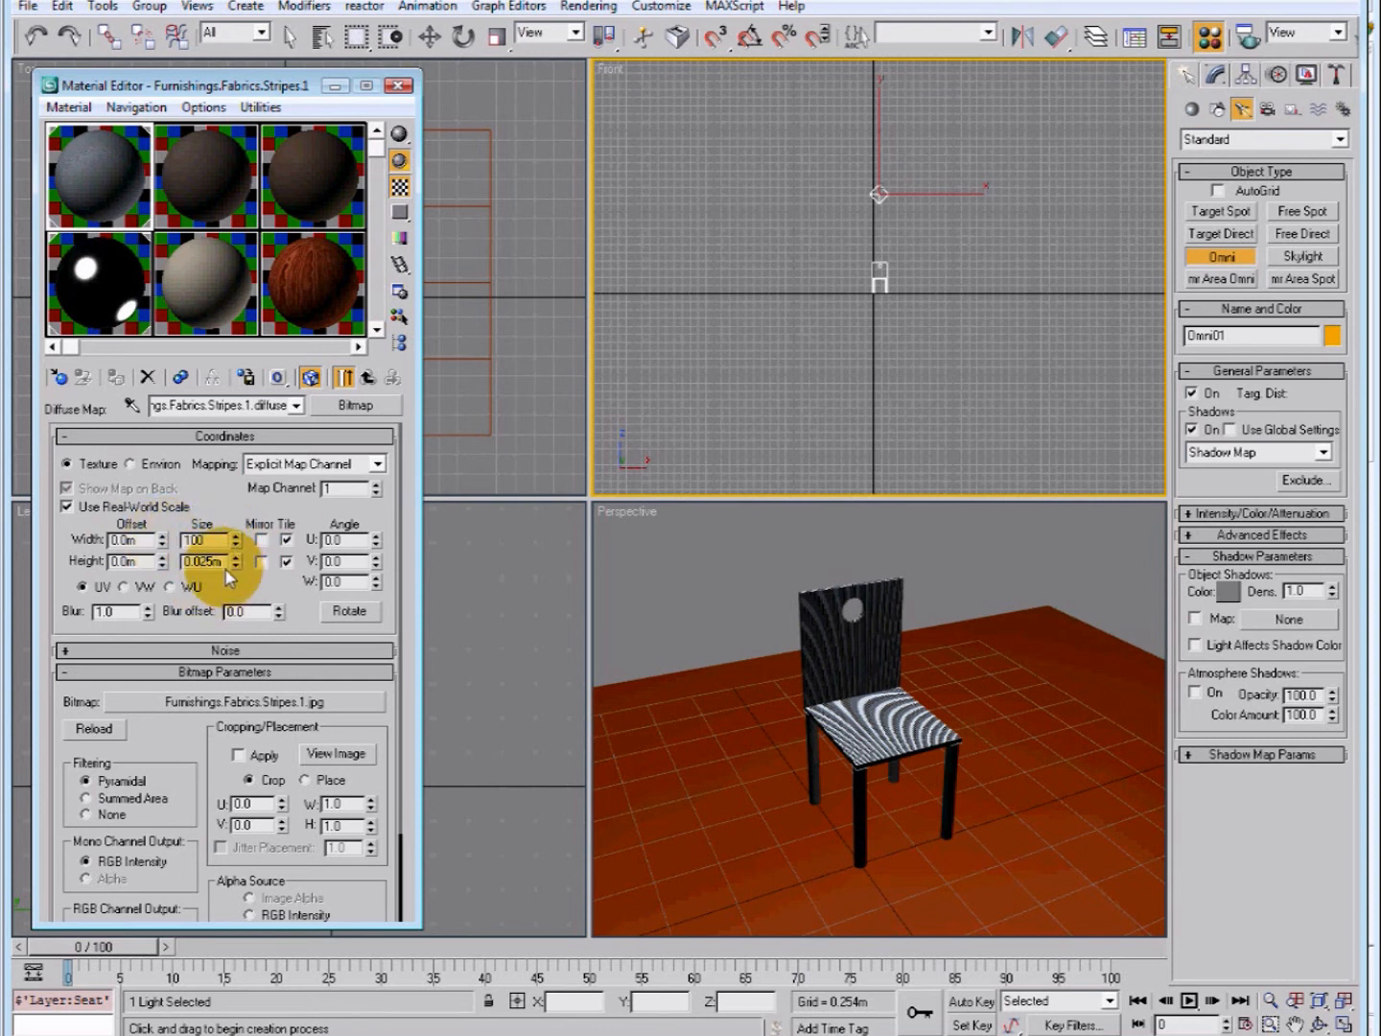
key("Tab")
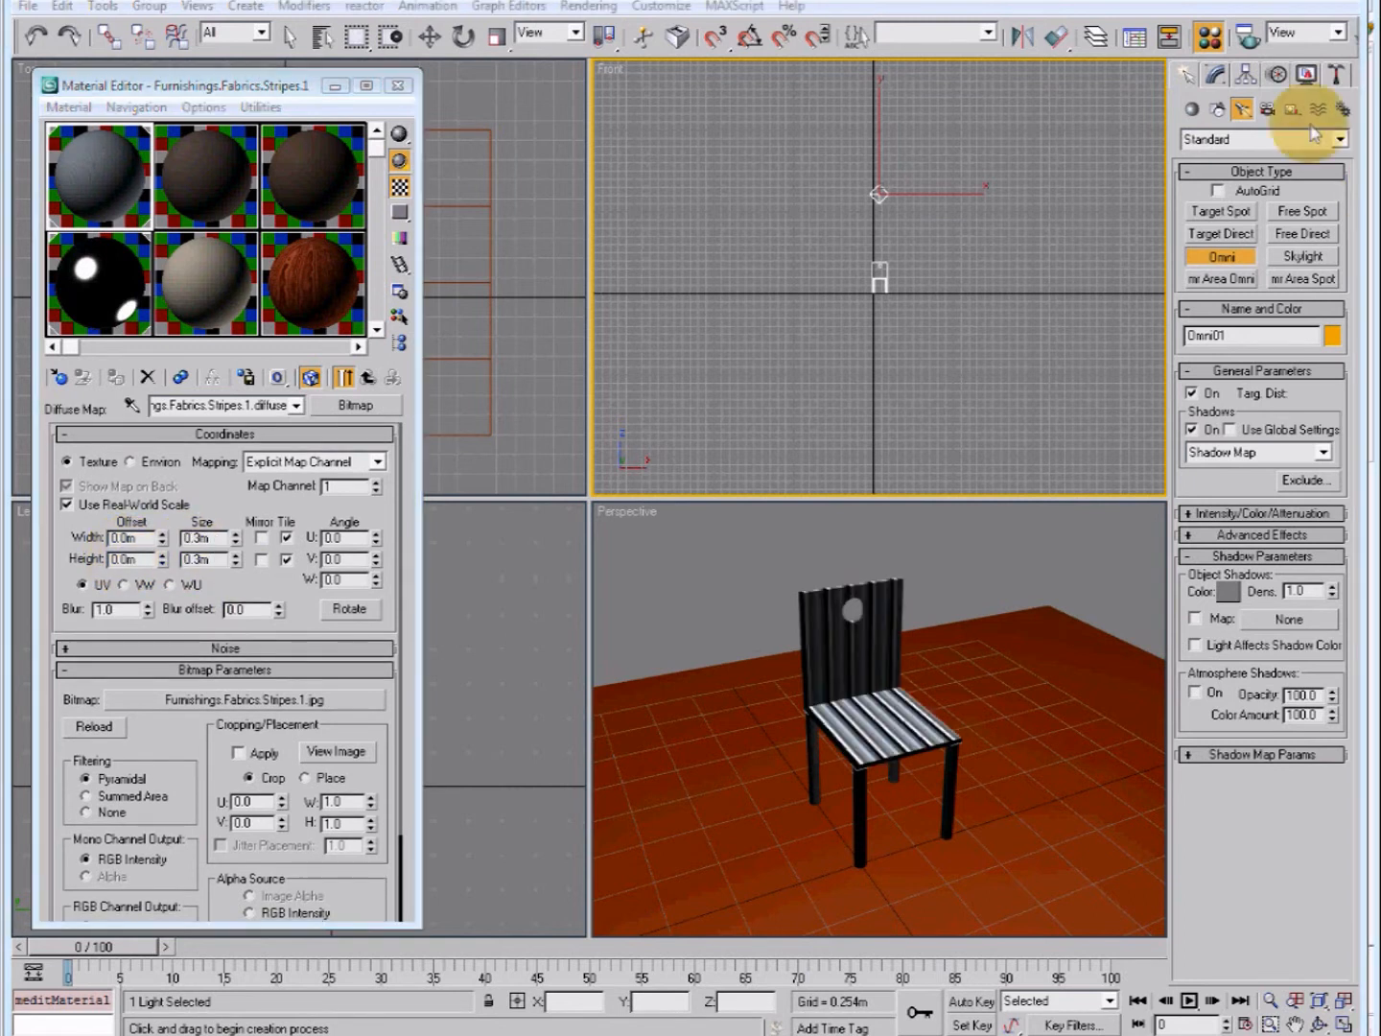
left_click(1249, 39)
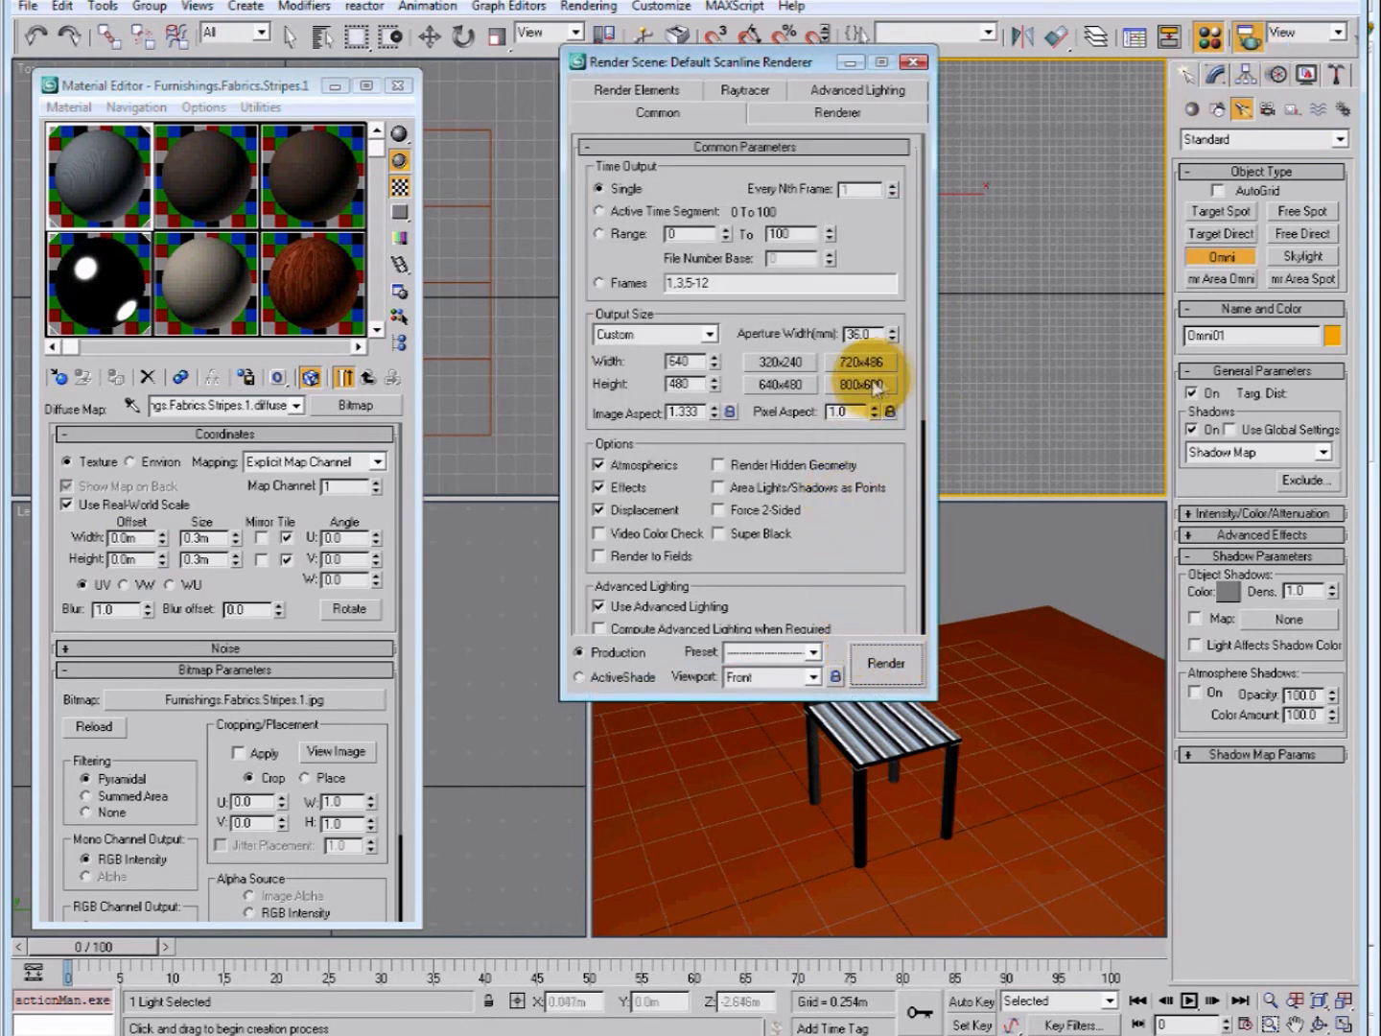
left_click(912, 62)
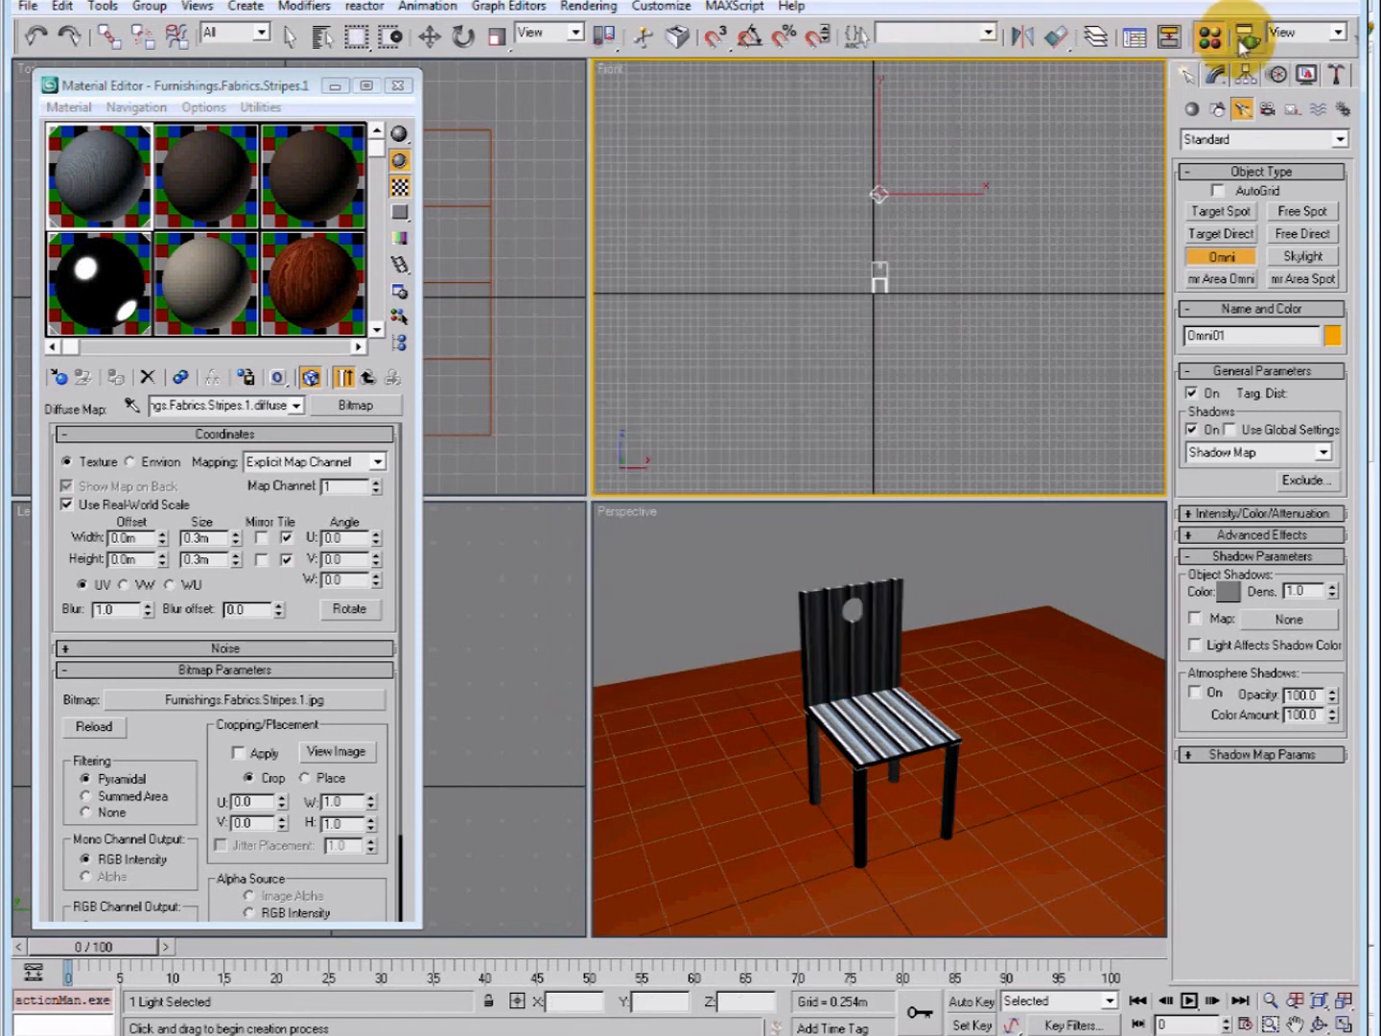
left_click(1209, 36)
left_click(1209, 36)
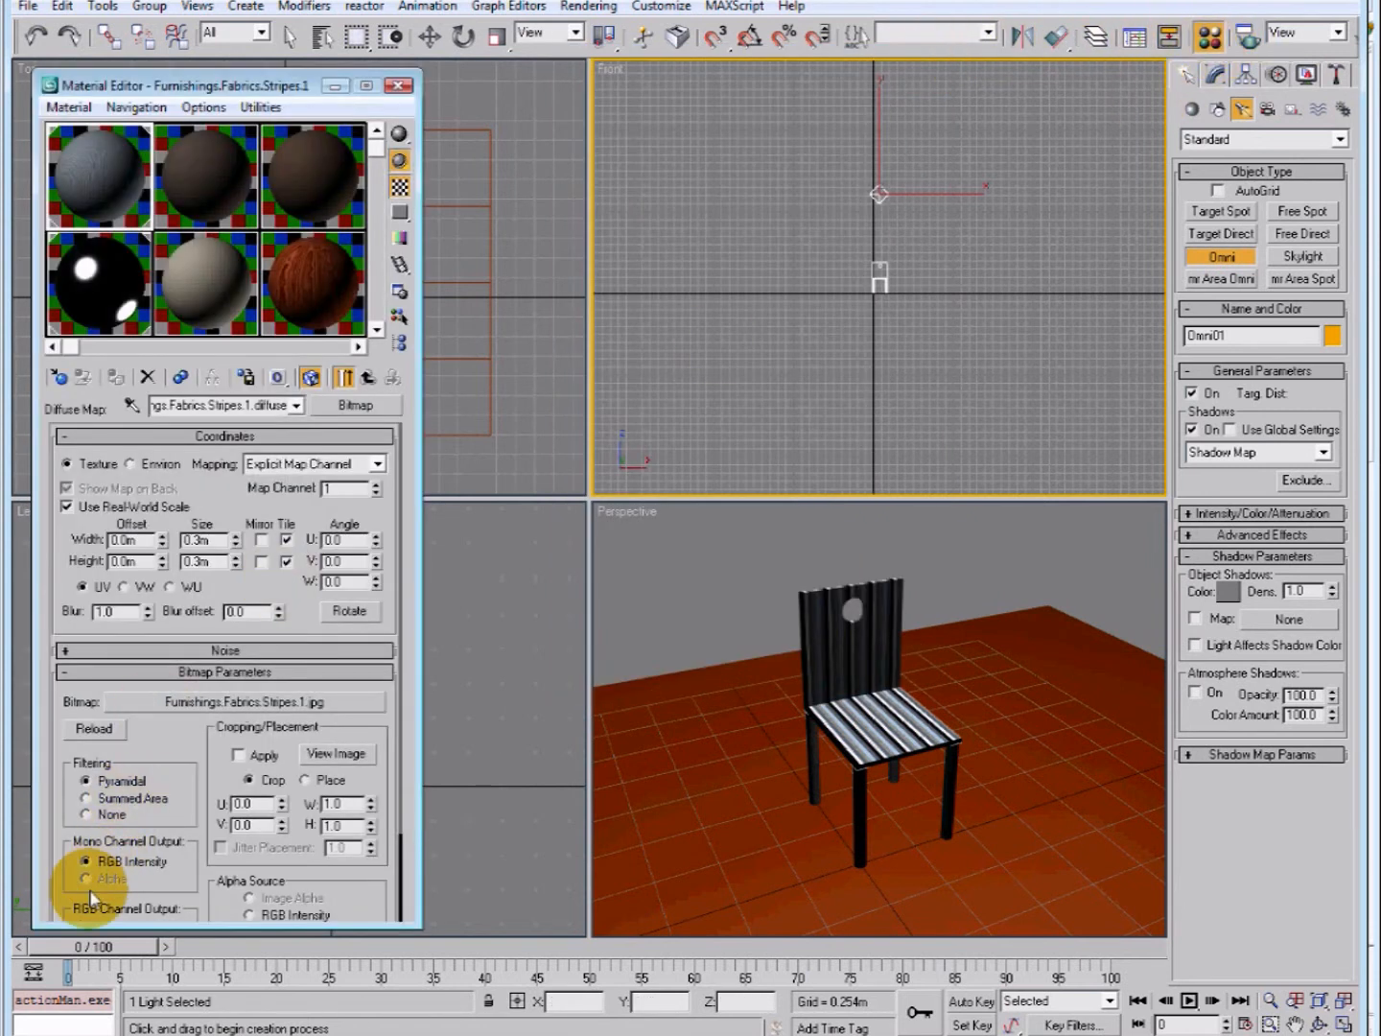
- Load Masonry.Stone.Granite.Square.Stacked.Polished.Pink-Black-Grey from the architectural.materials.masonry.mat library into the second sample slot of the first row
left_click(59, 379)
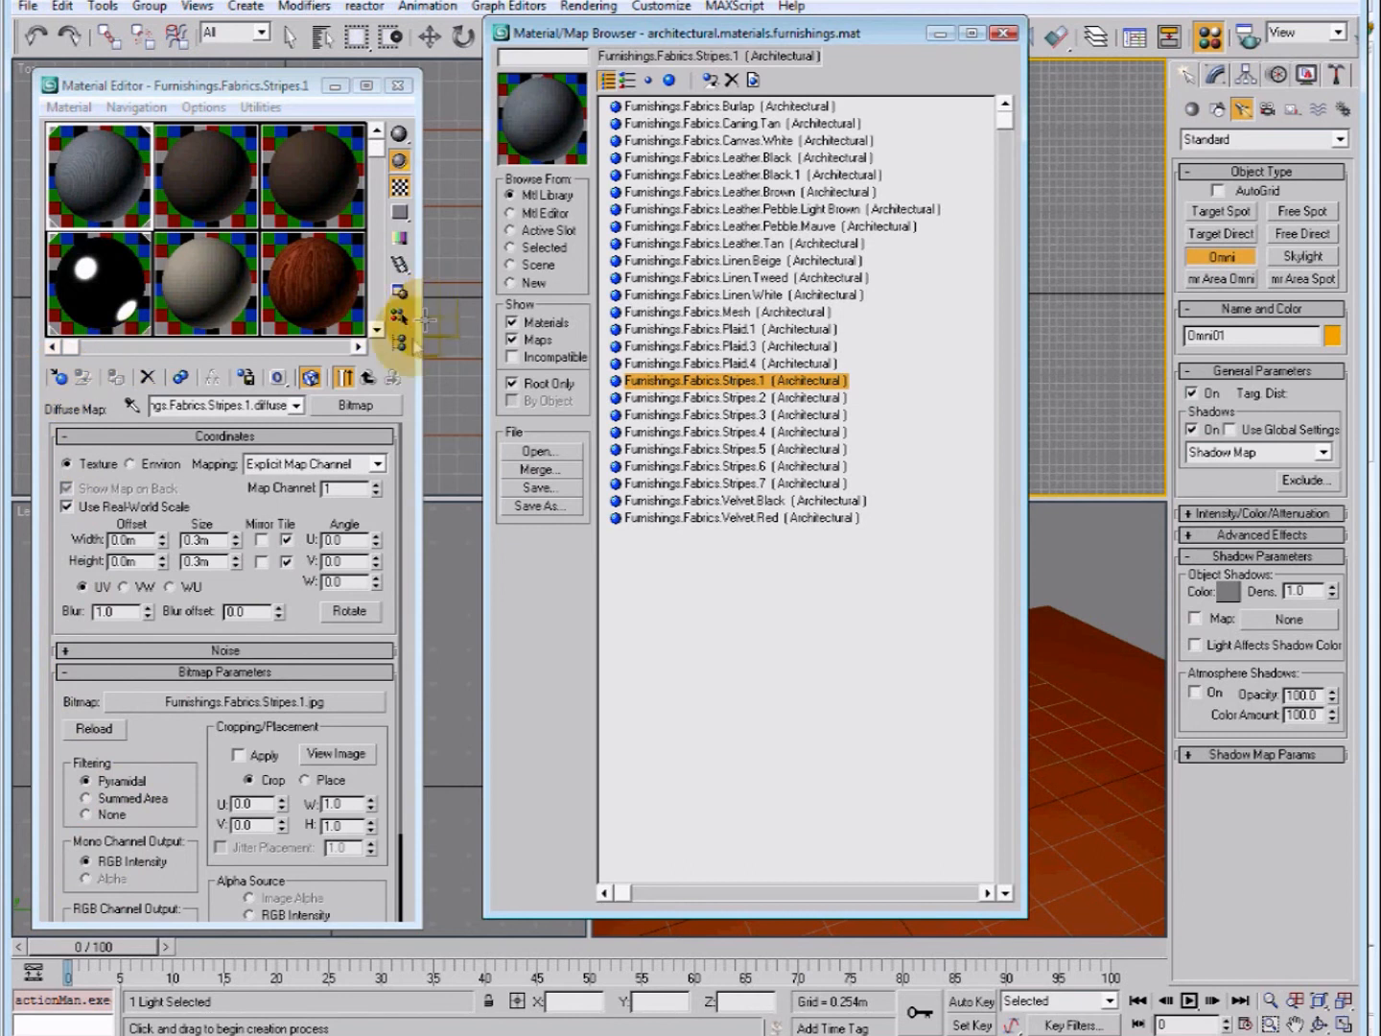
left_click(540, 452)
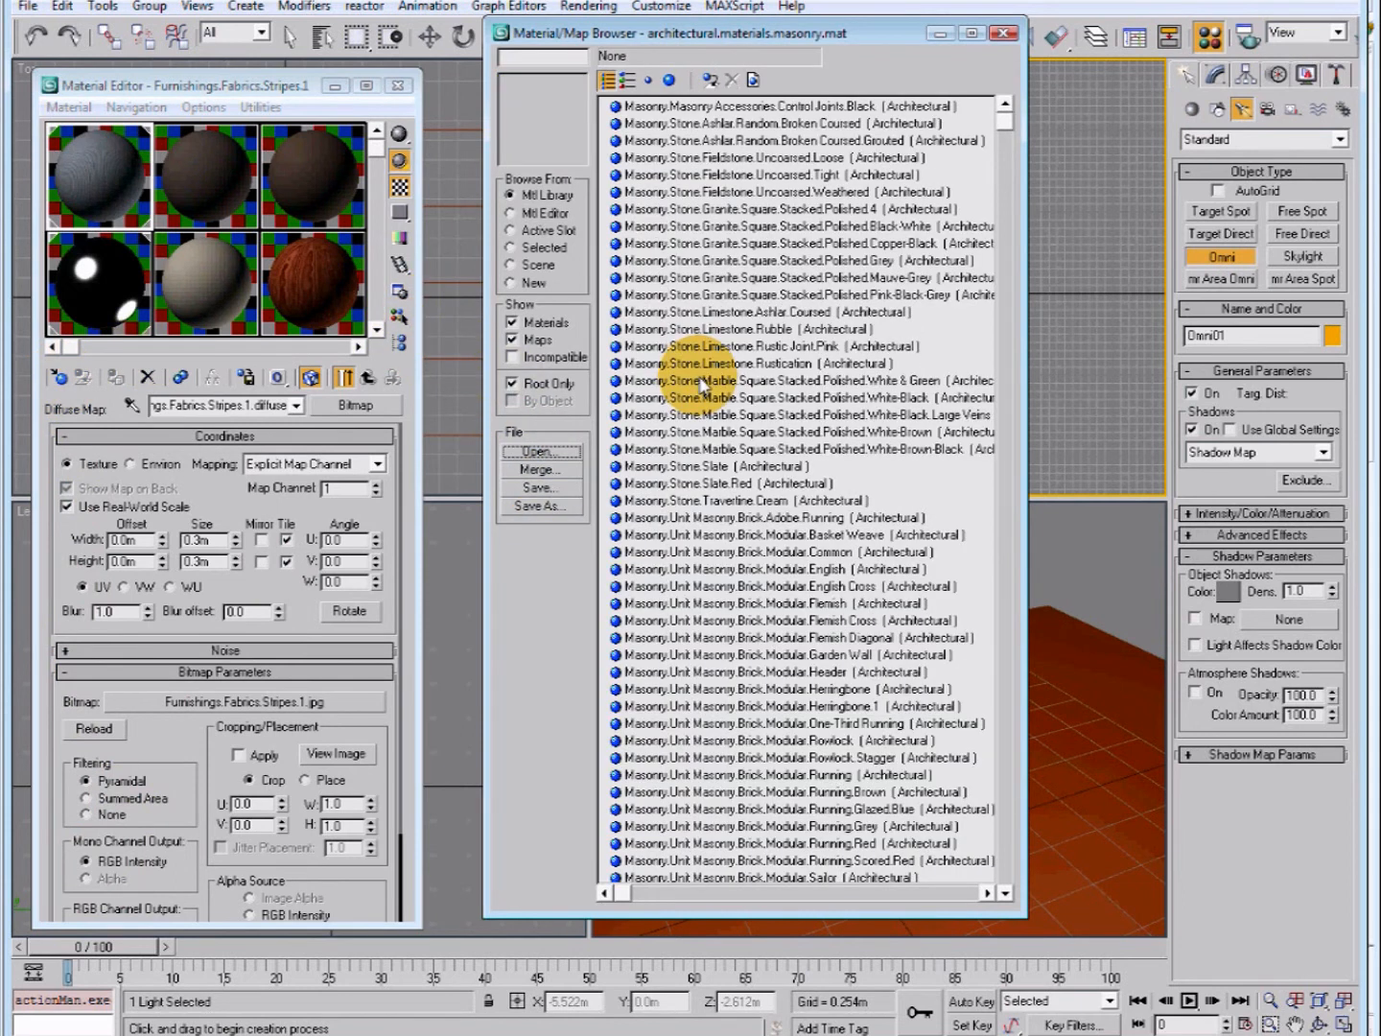
left_click(807, 265)
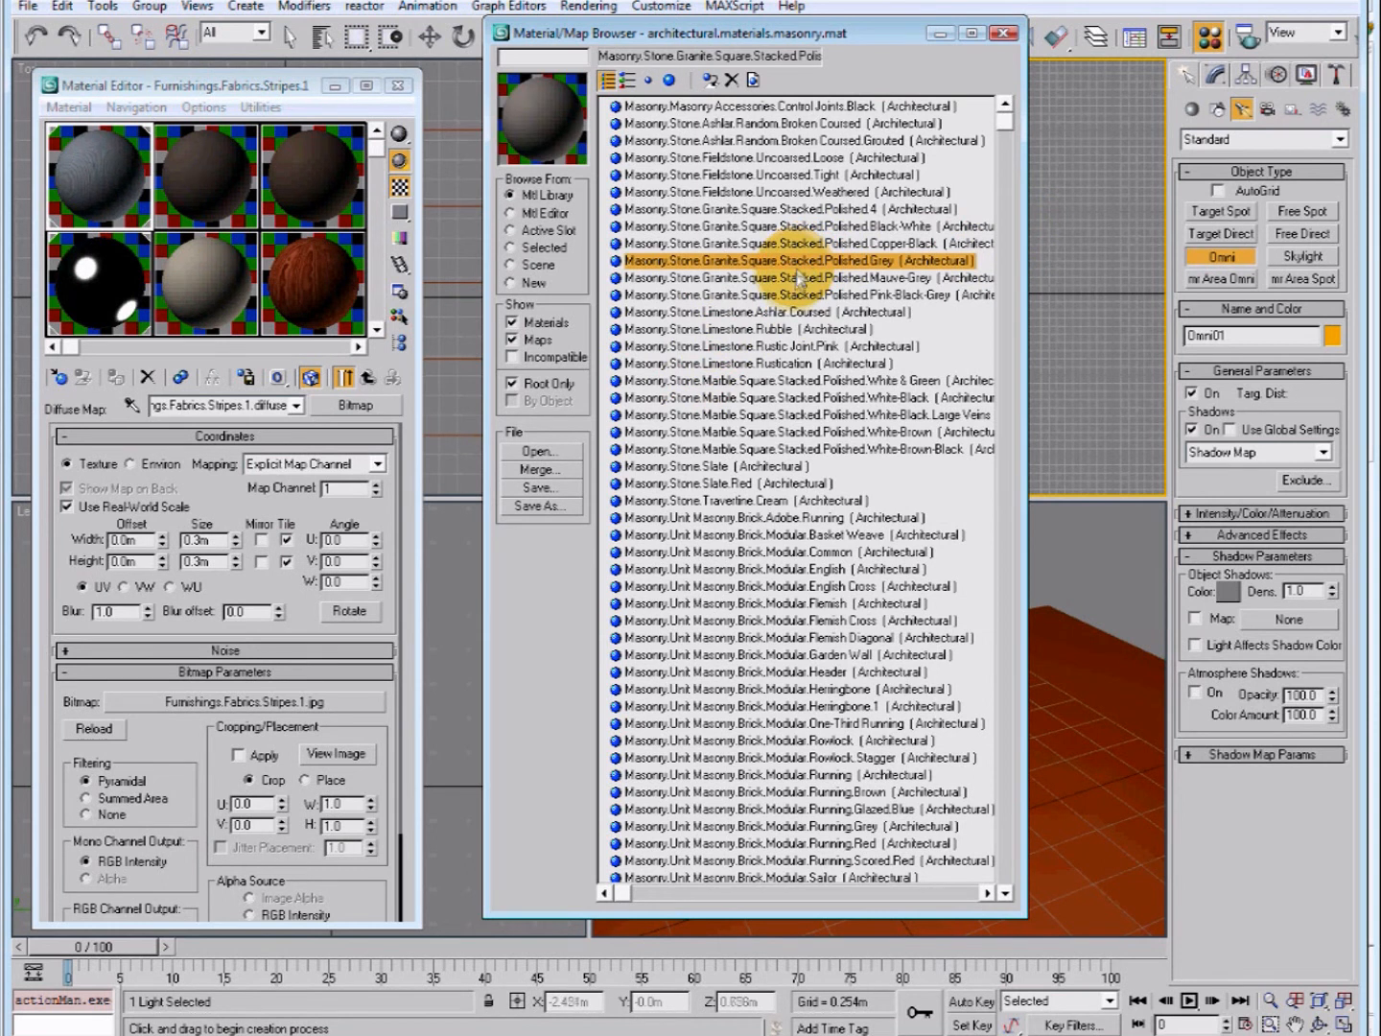
left_click(796, 279)
left_click_drag(801, 298, 208, 167)
left_click_drag(573, 30, 634, 45)
left_click(999, 52)
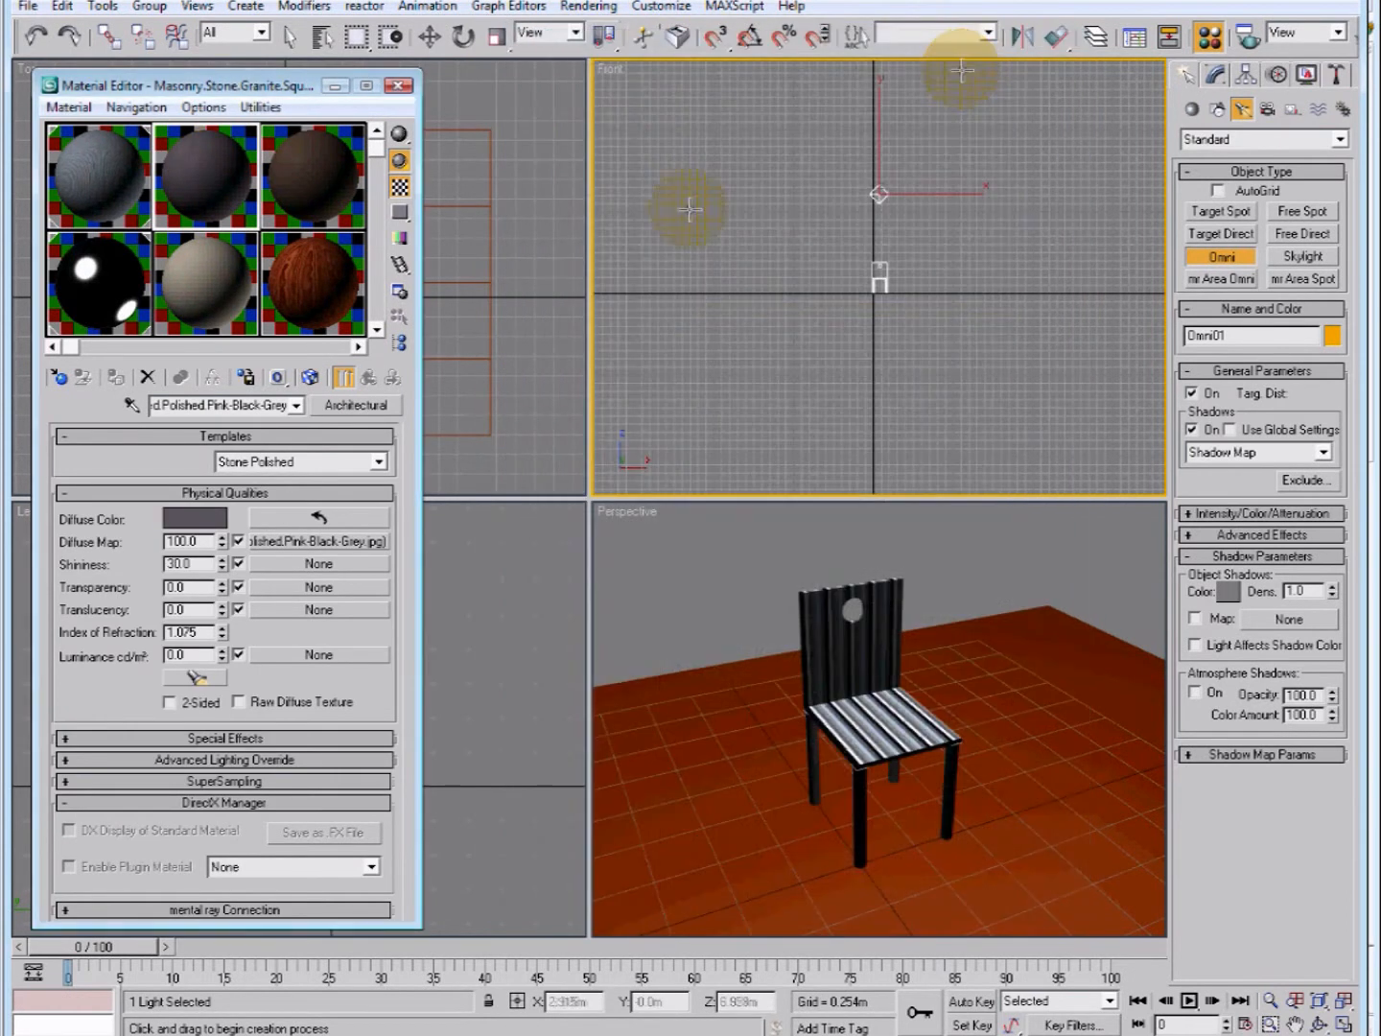
- Apply the Pink-Black-Grey granite to the floor plane with its texture shown in the viewport, and put the Material Editor away
left_click(311, 379)
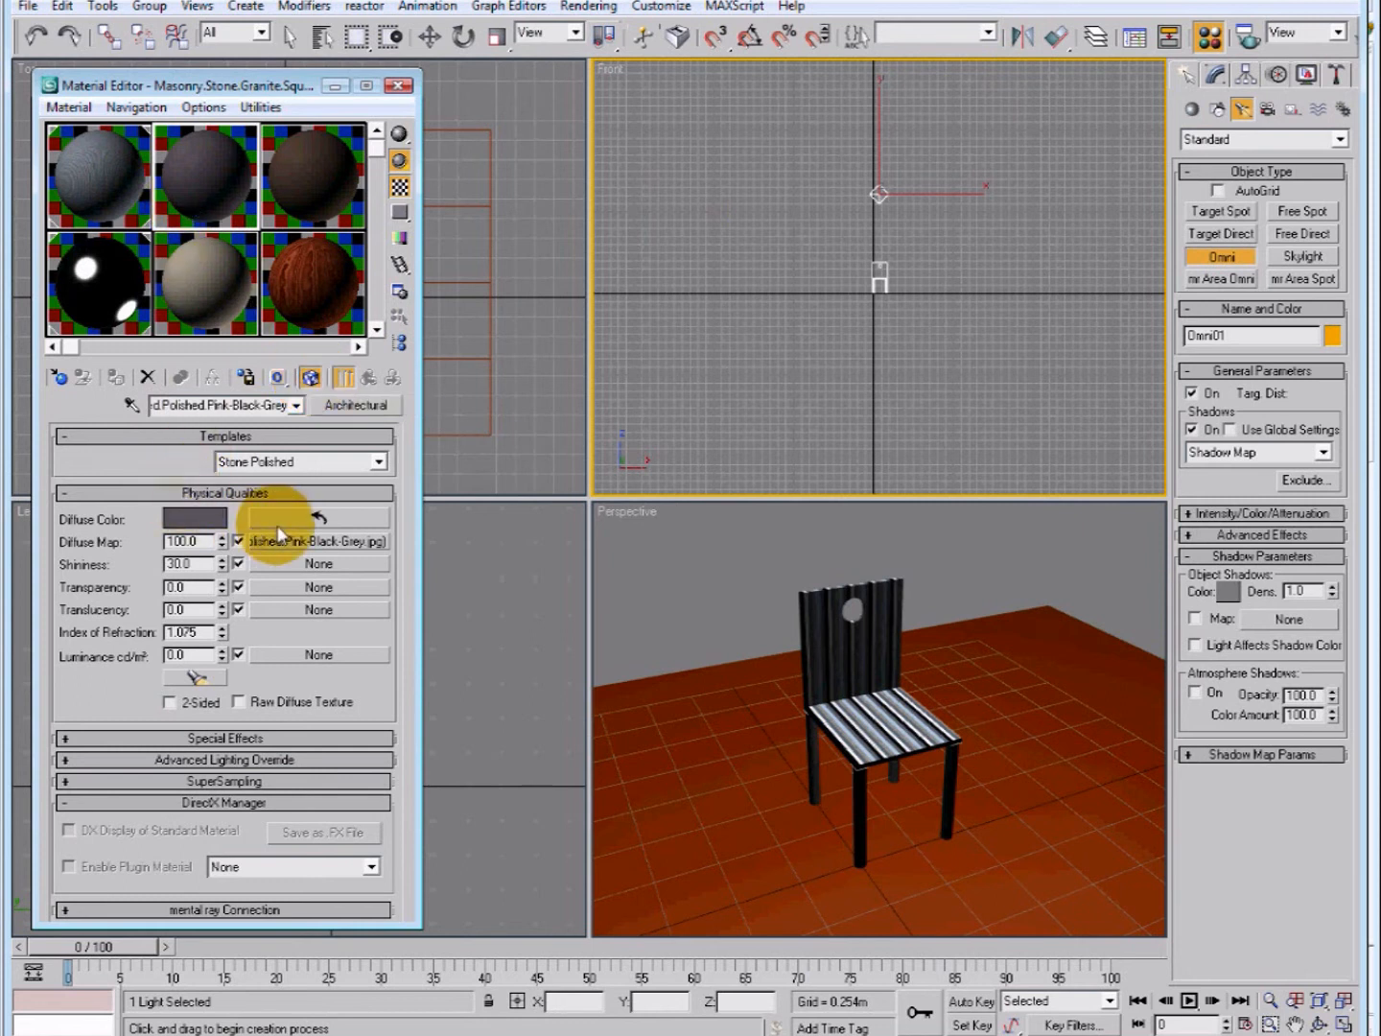
left_click_drag(870, 532, 1058, 717)
left_click(365, 535)
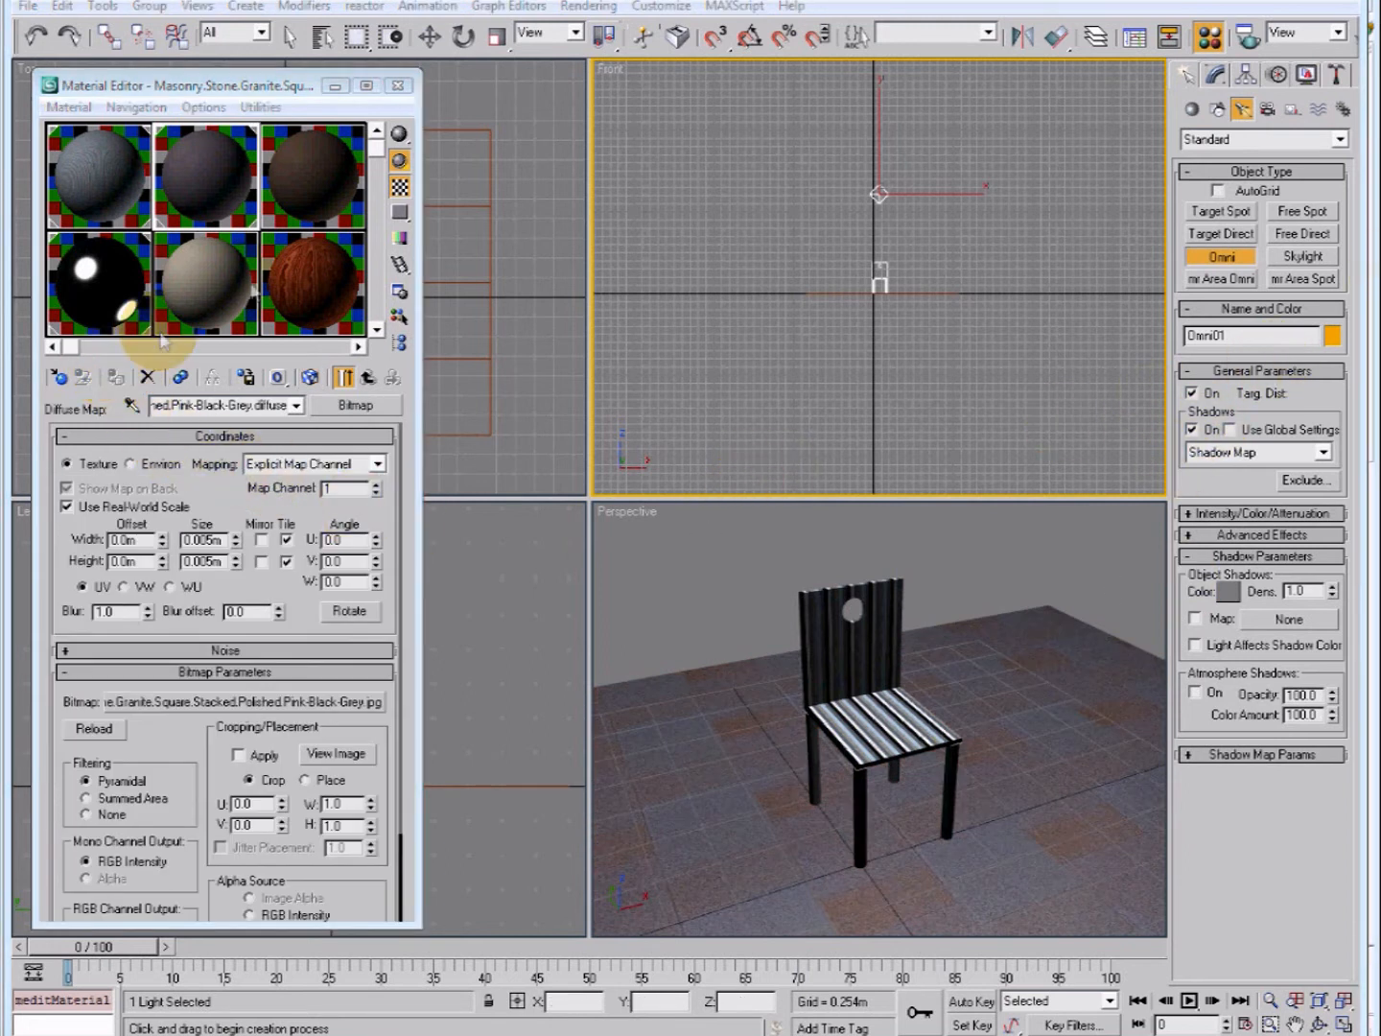
left_click(336, 87)
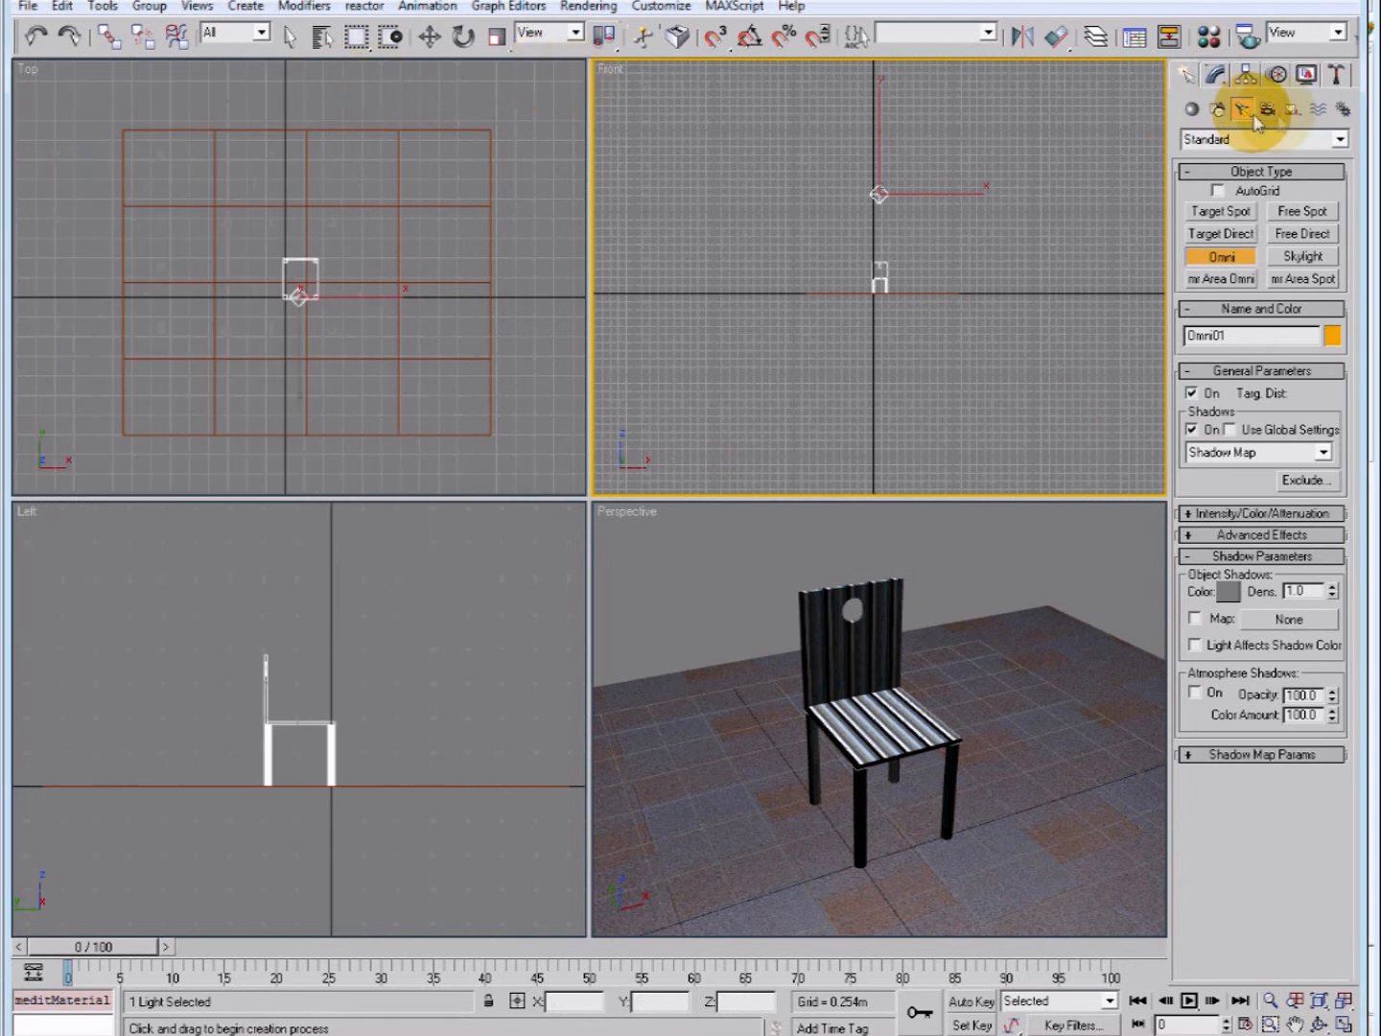
- Set the render output size to 800x600 for a single frame
left_click(1249, 39)
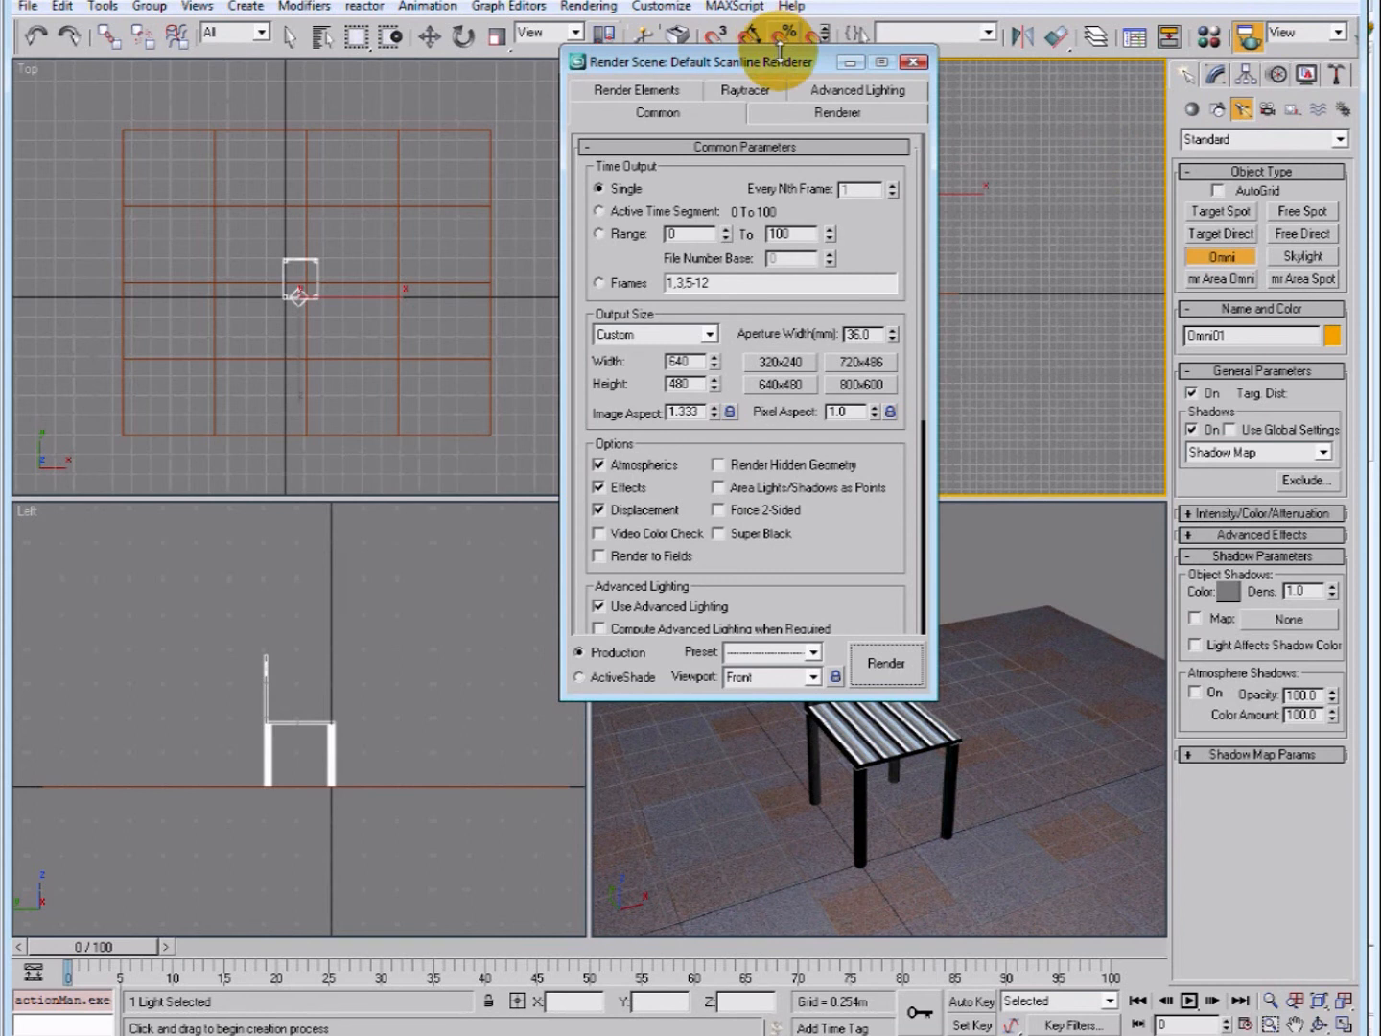
left_click_drag(779, 65, 327, 73)
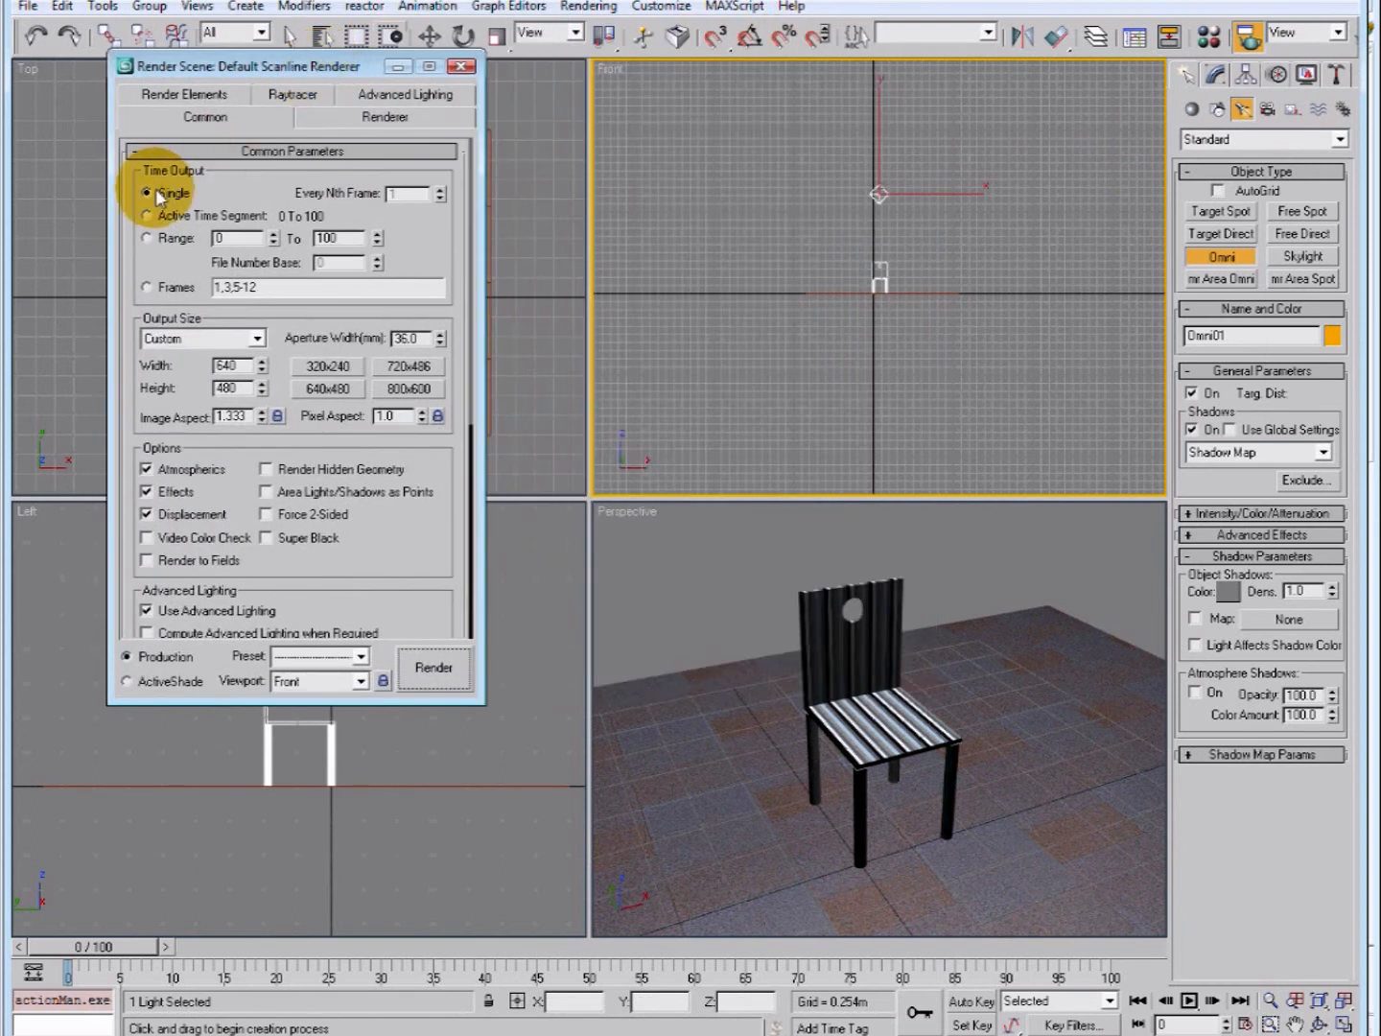
left_click(428, 394)
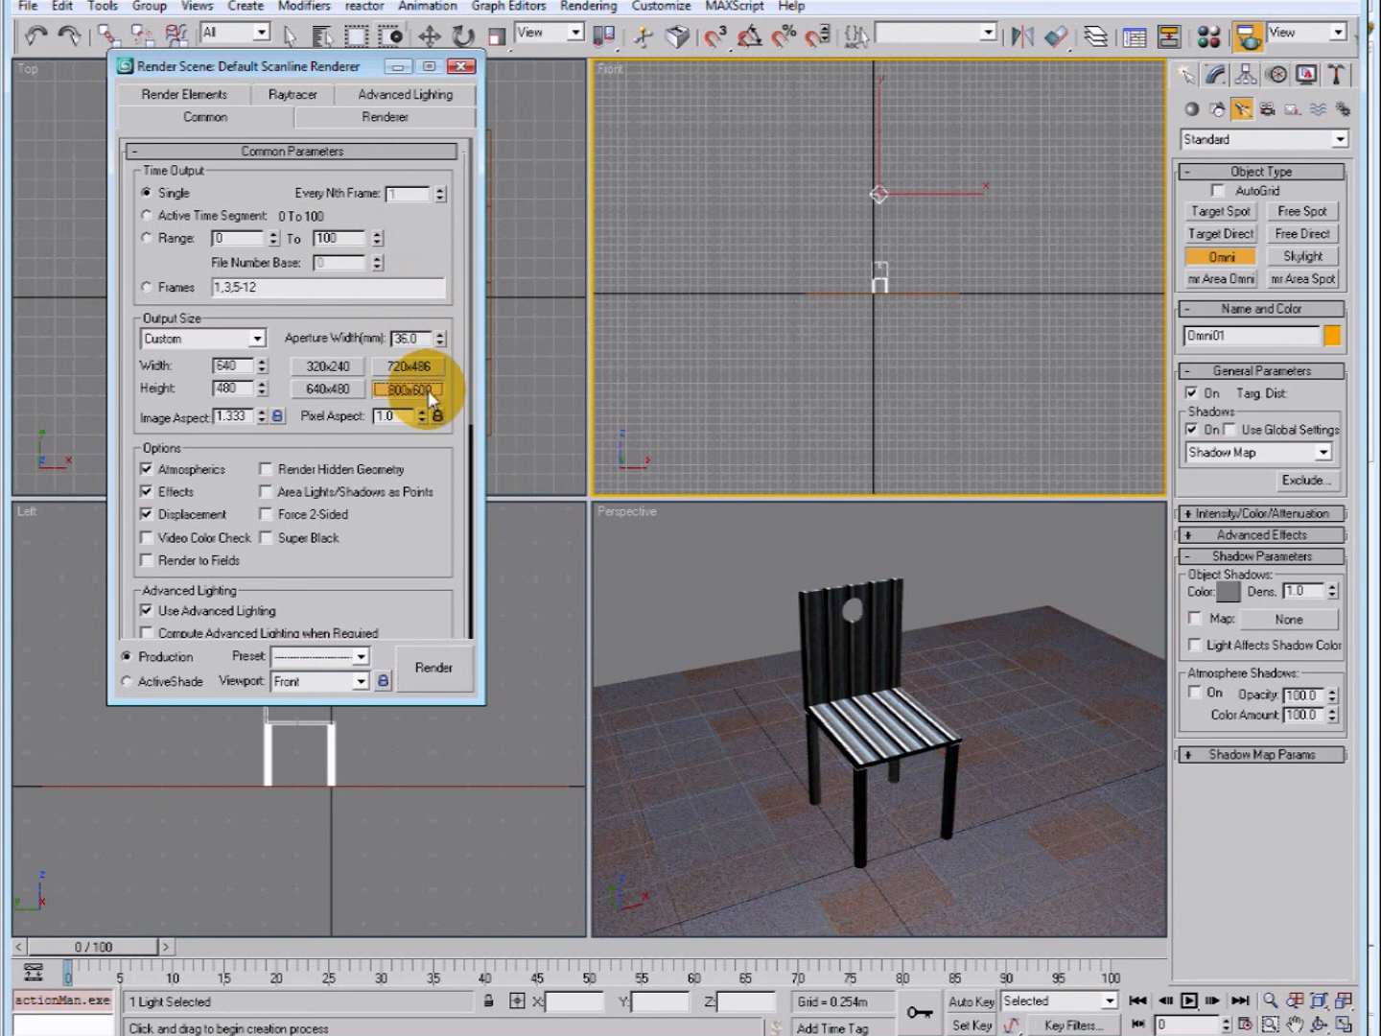
- Set the render output file to Chair.jpg in the Chair Renderings folder with a JPEG quality of 100
scroll(441, 461, "down", 5)
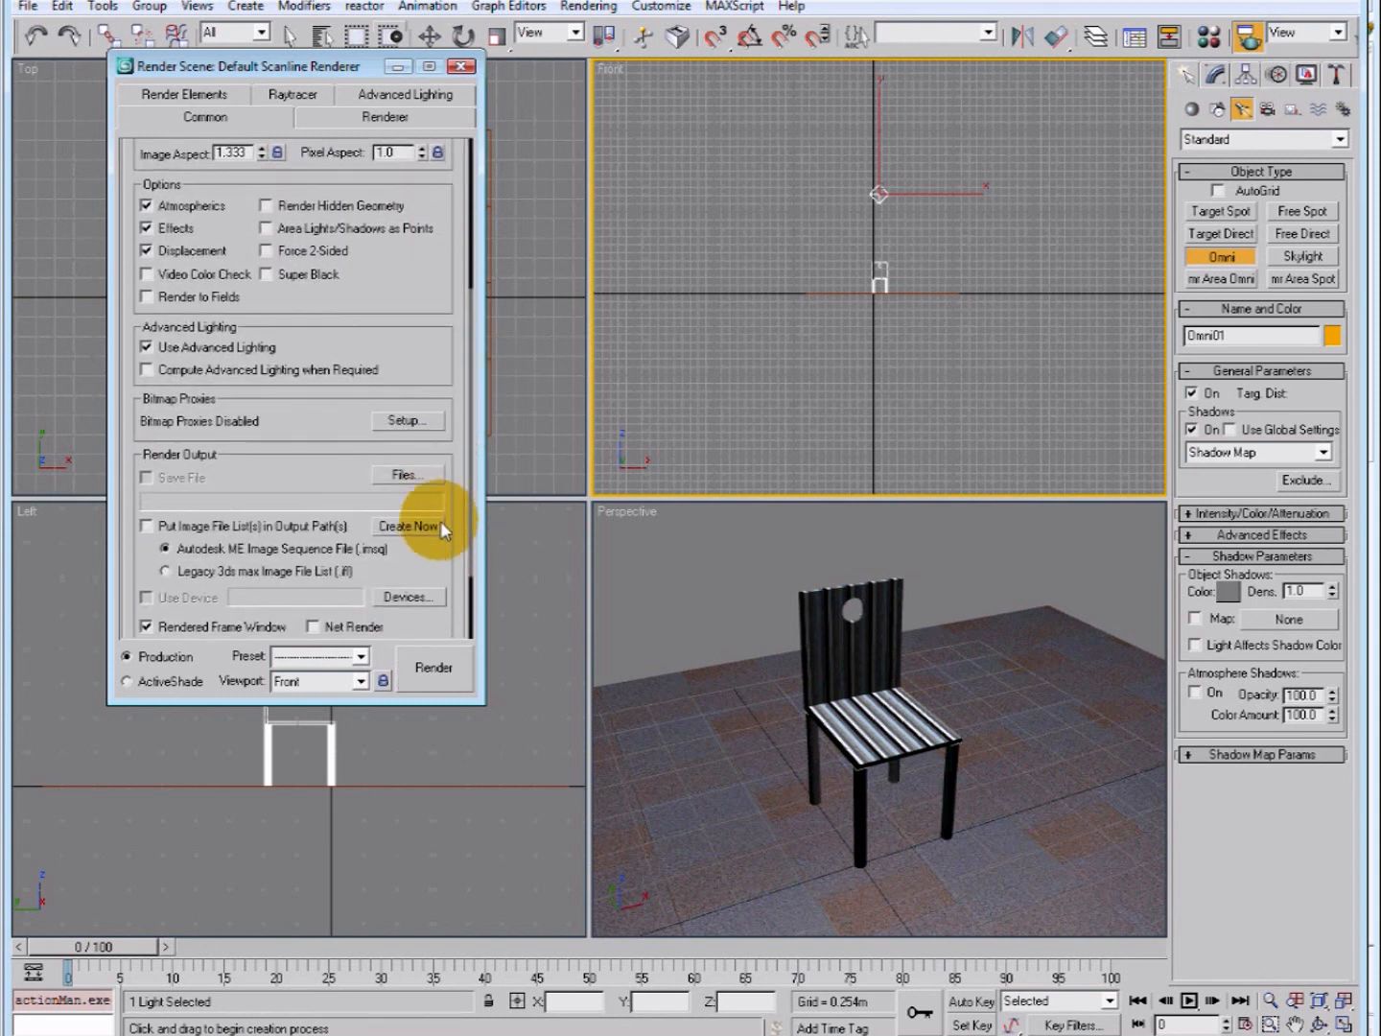
left_click(406, 476)
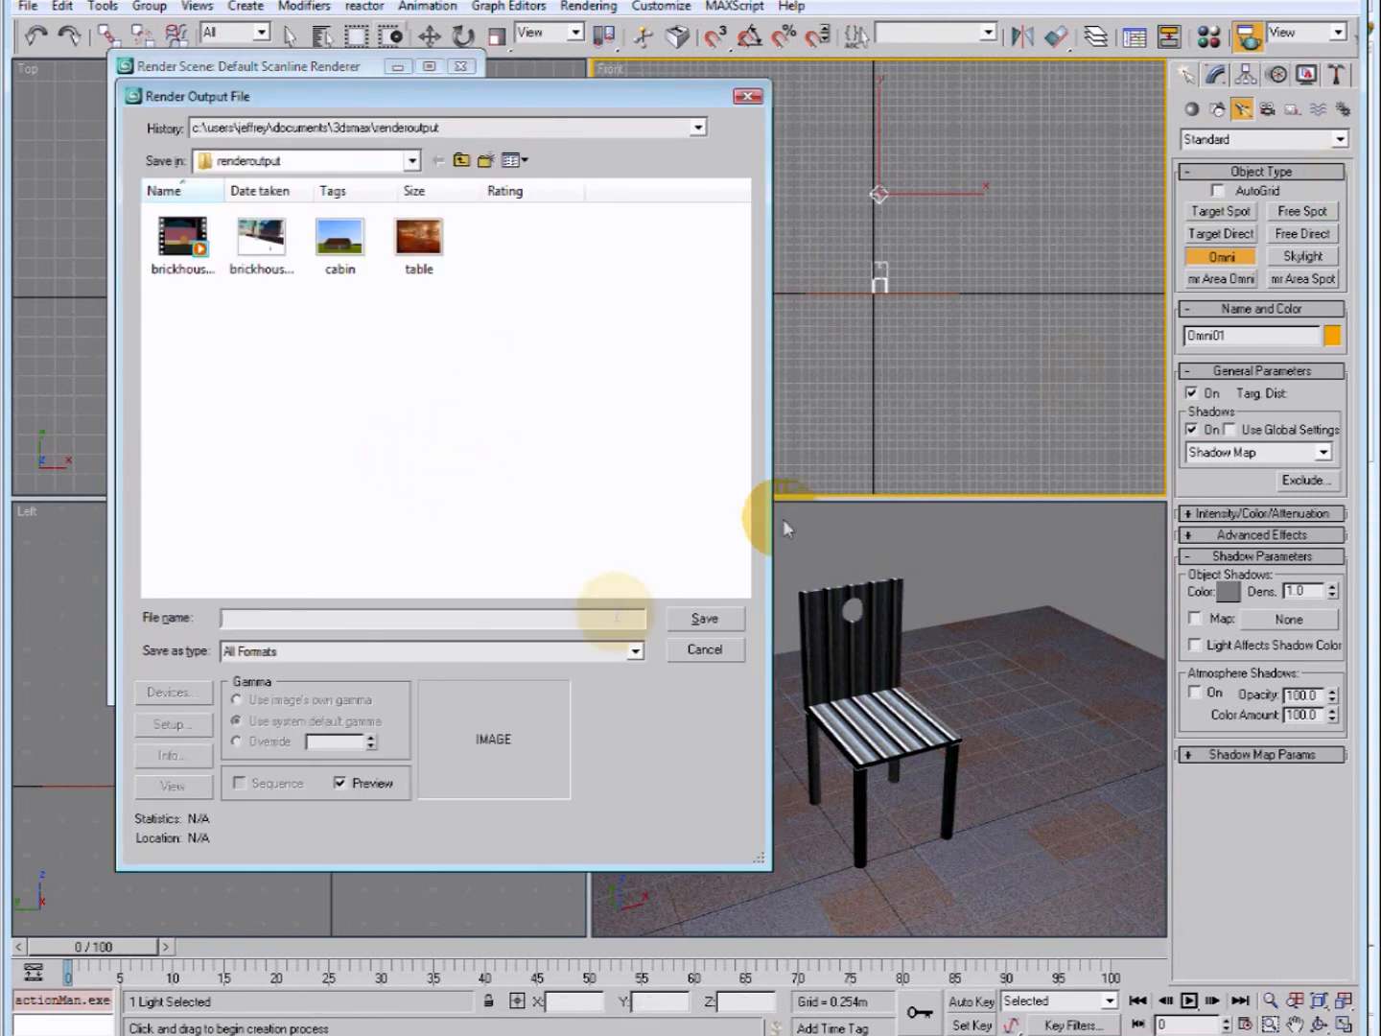
left_click(542, 614)
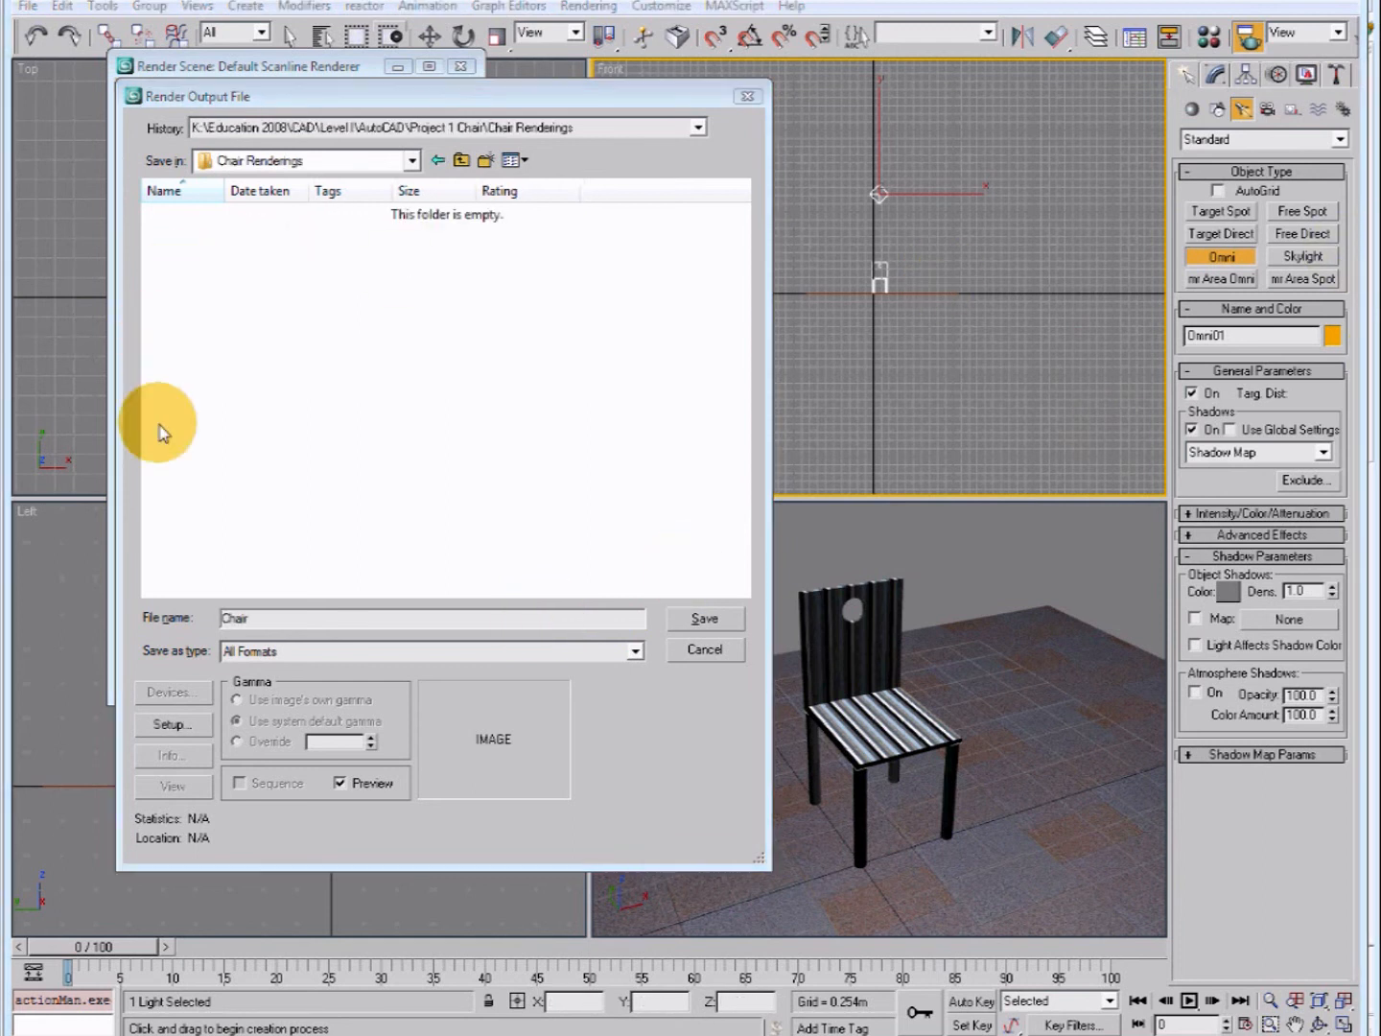
left_click(712, 617)
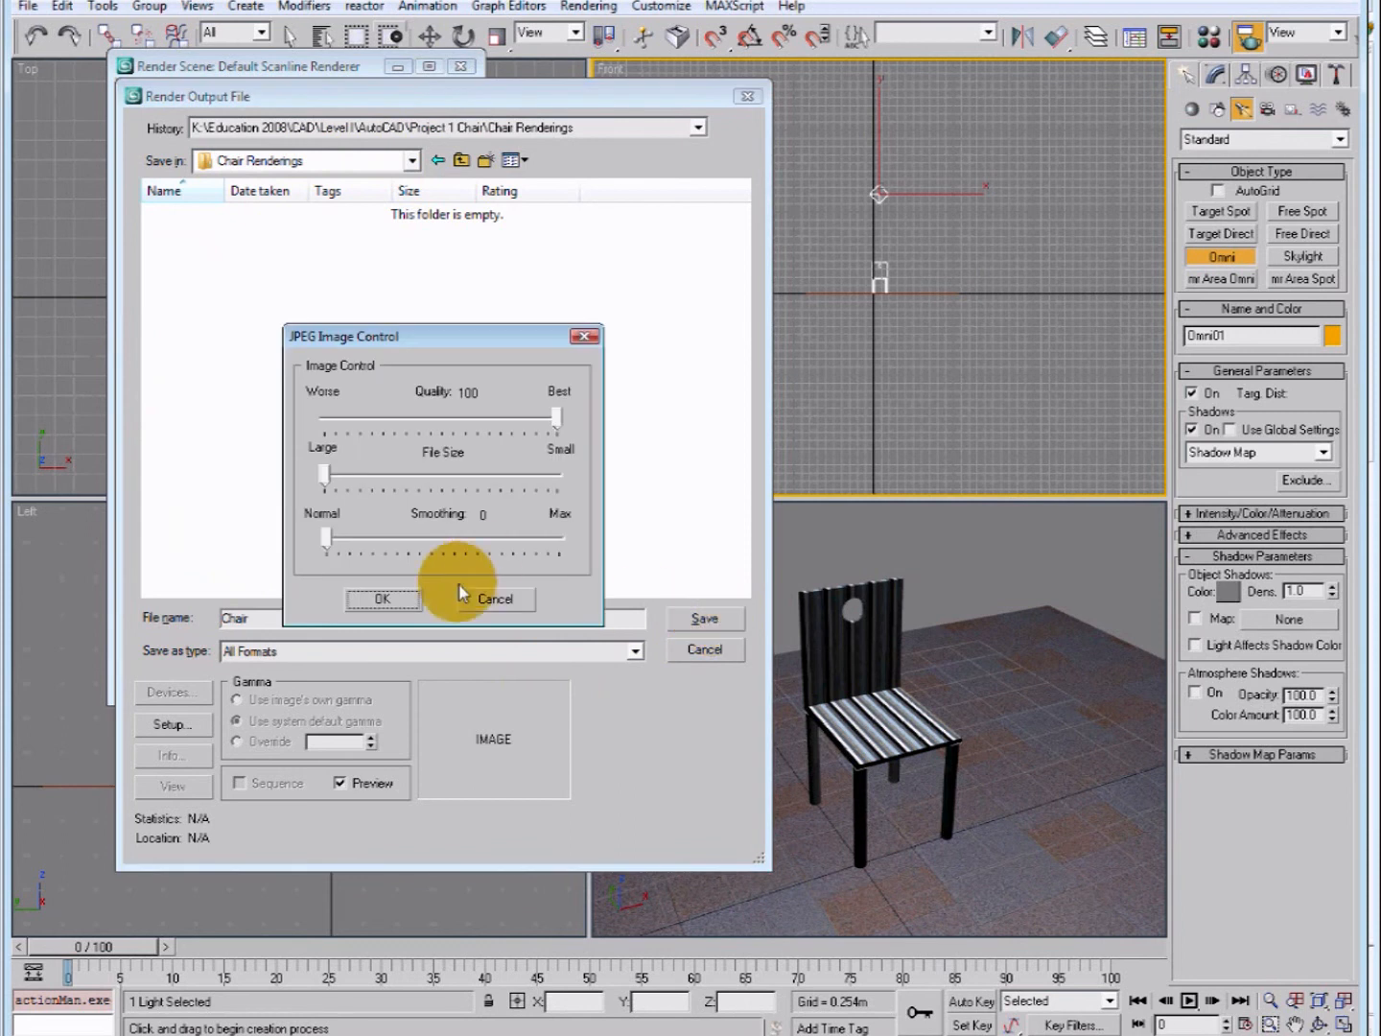
left_click(401, 587)
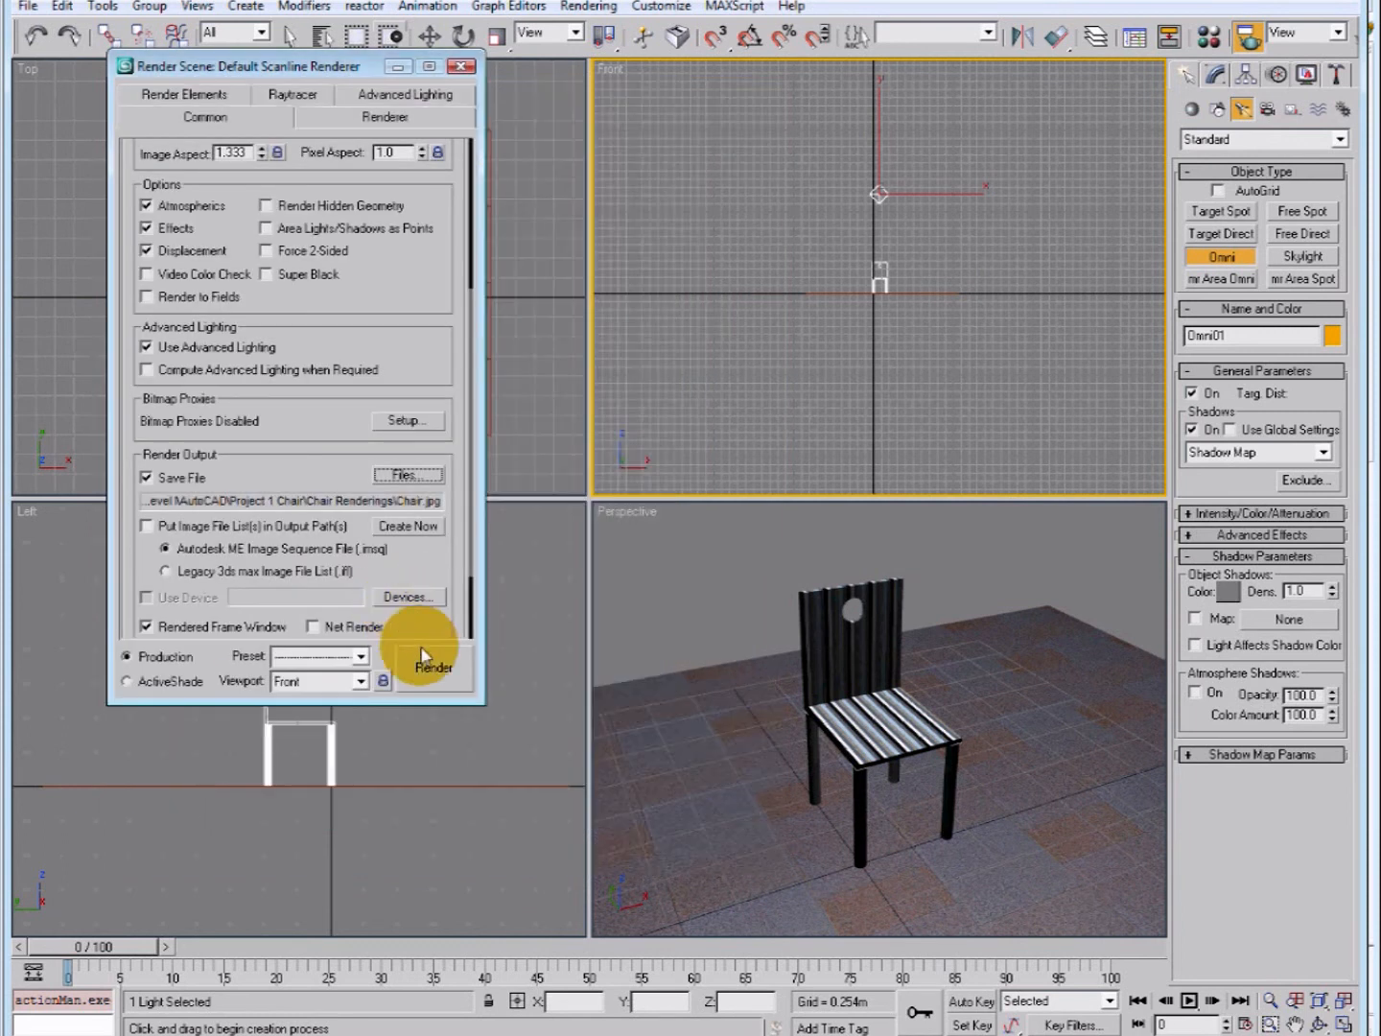
- Render the Front view and close the rendered image
left_click(437, 667)
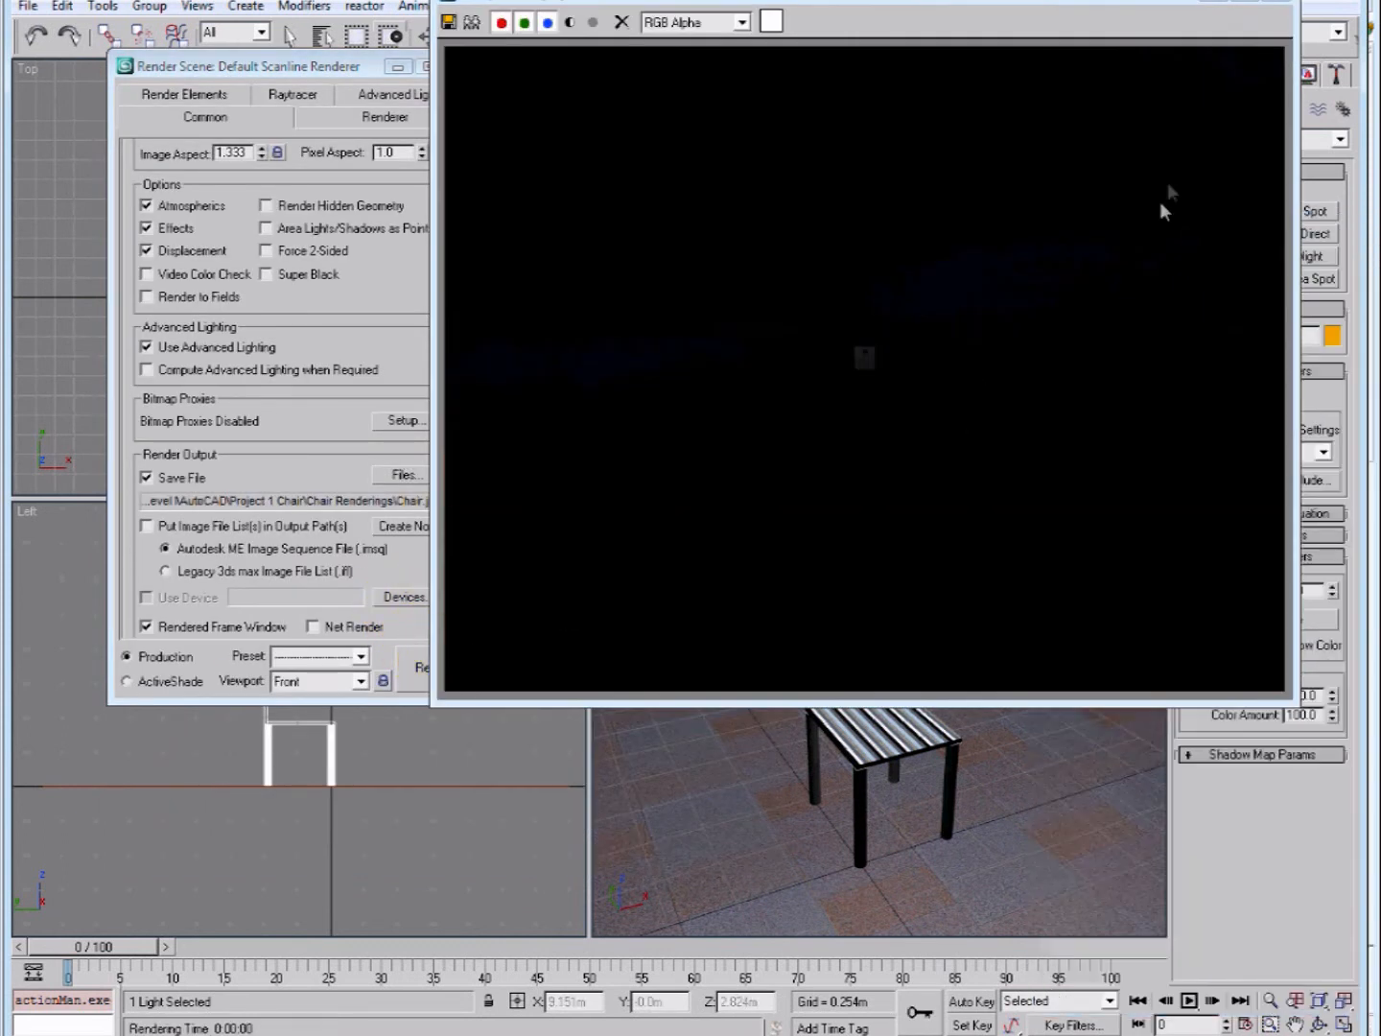
left_click(1286, 3)
- Make Perspective the view for rendering and undo the stray Omni light placed in it
left_click(689, 607)
left_click(690, 608)
left_click(430, 675)
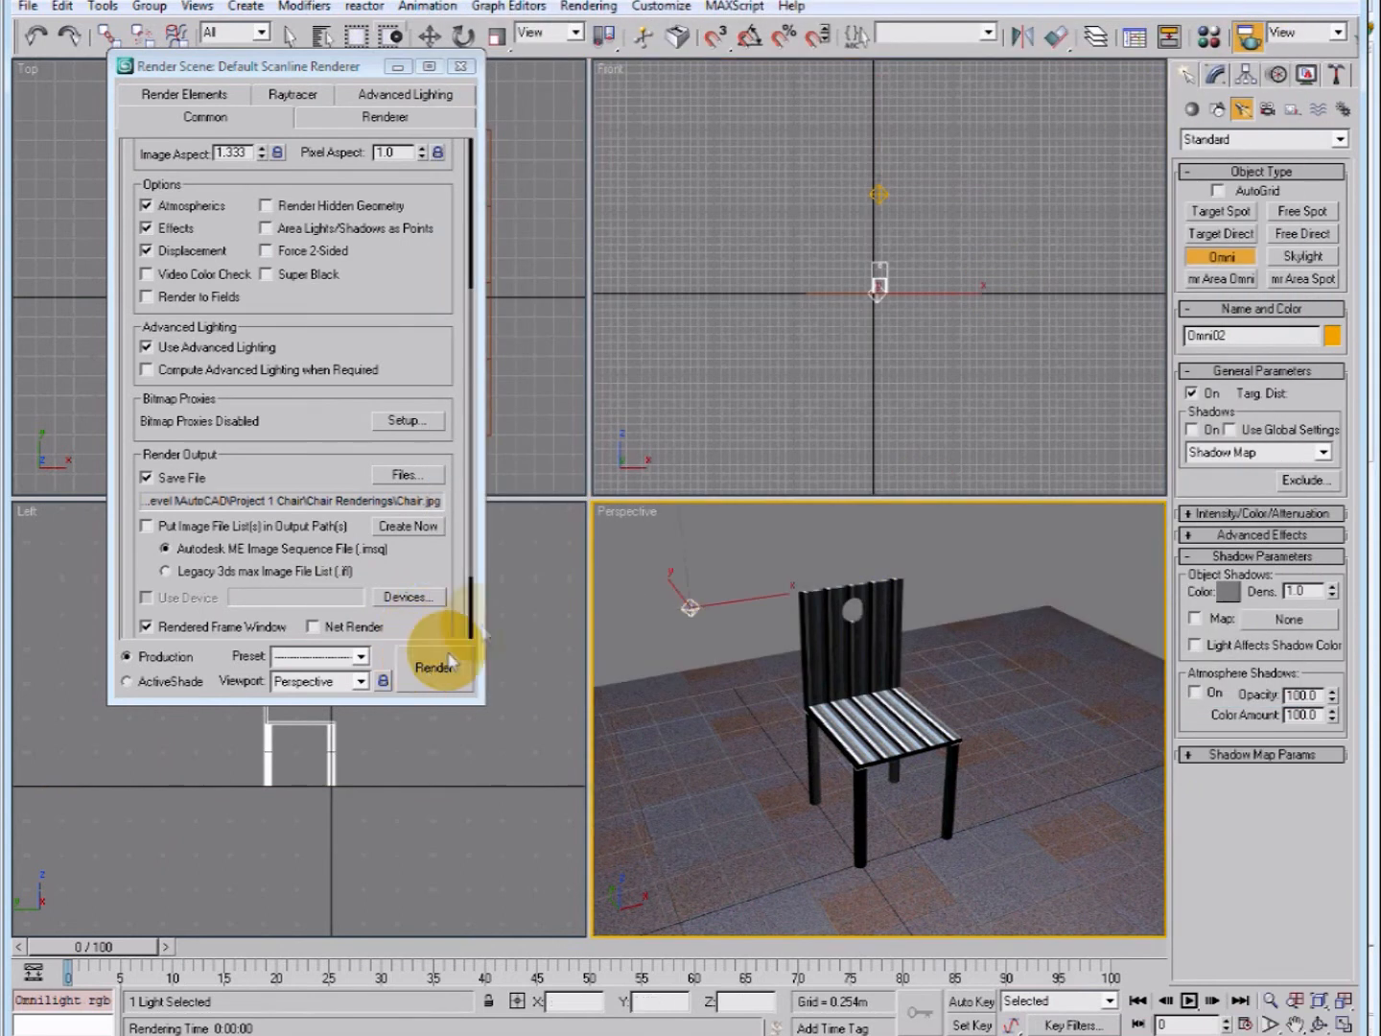
key("ctrl+z")
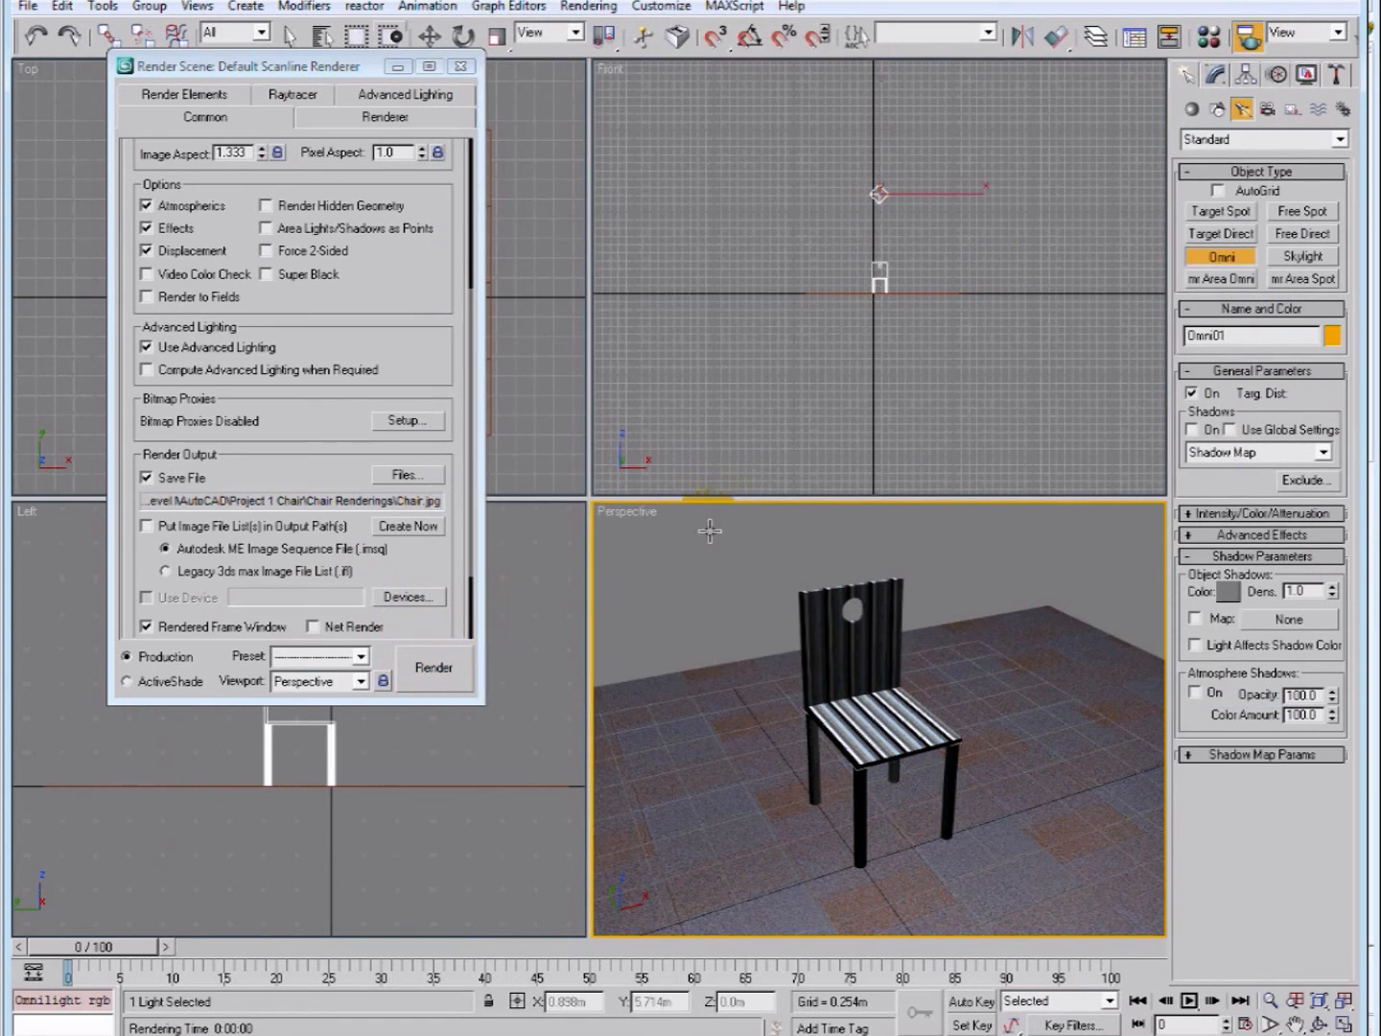
- Leave light creation and render the Perspective view, overwriting the existing Chair.jpg
left_click(287, 40)
left_click(434, 668)
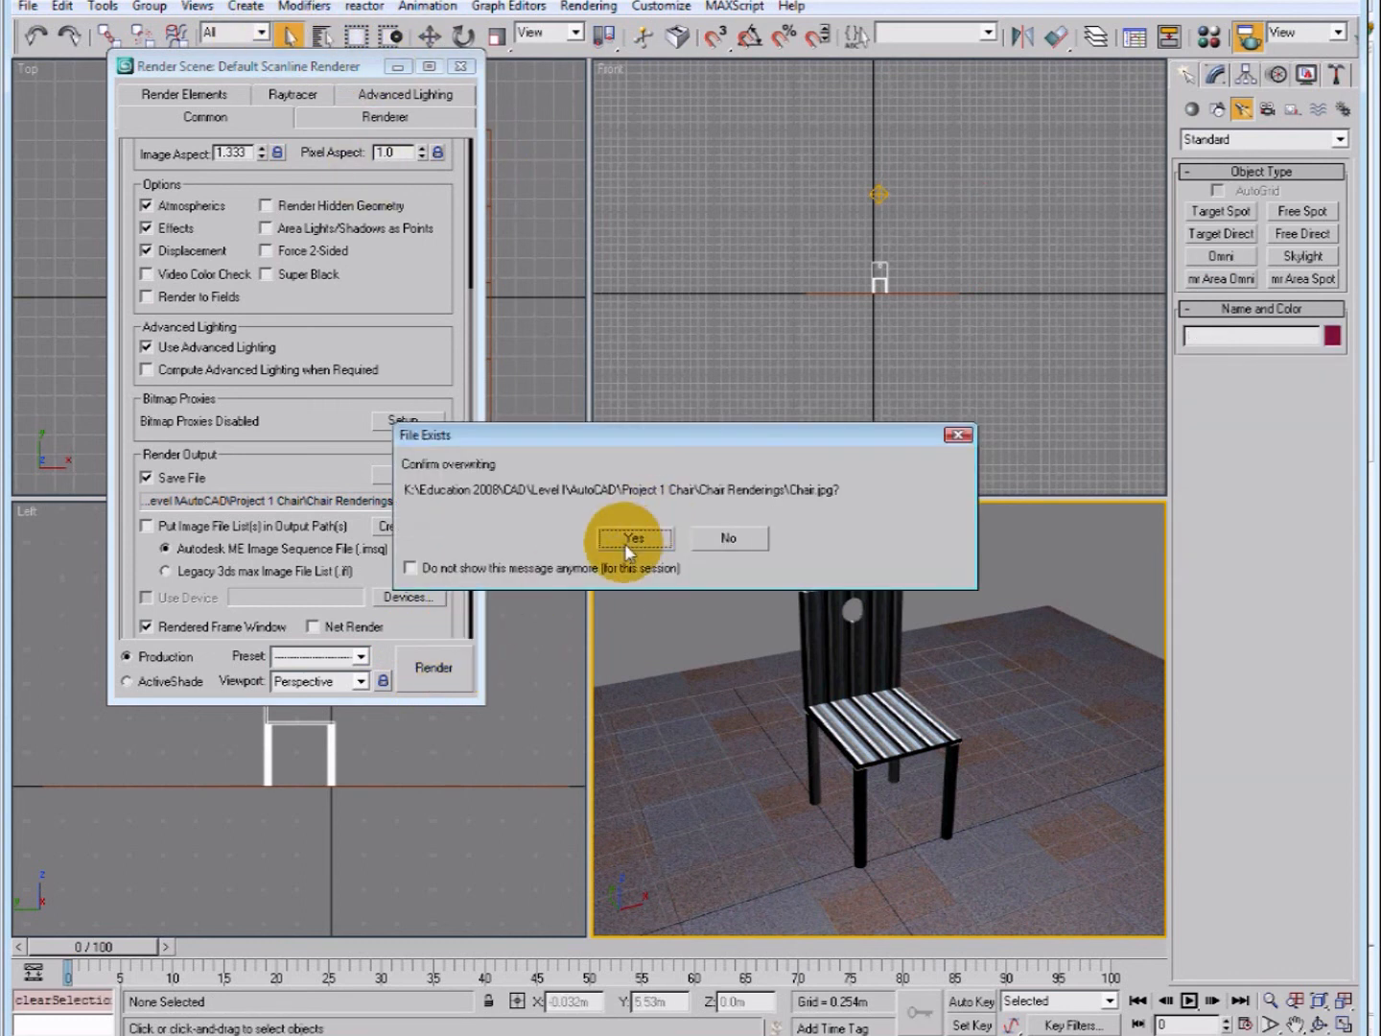
left_click(627, 543)
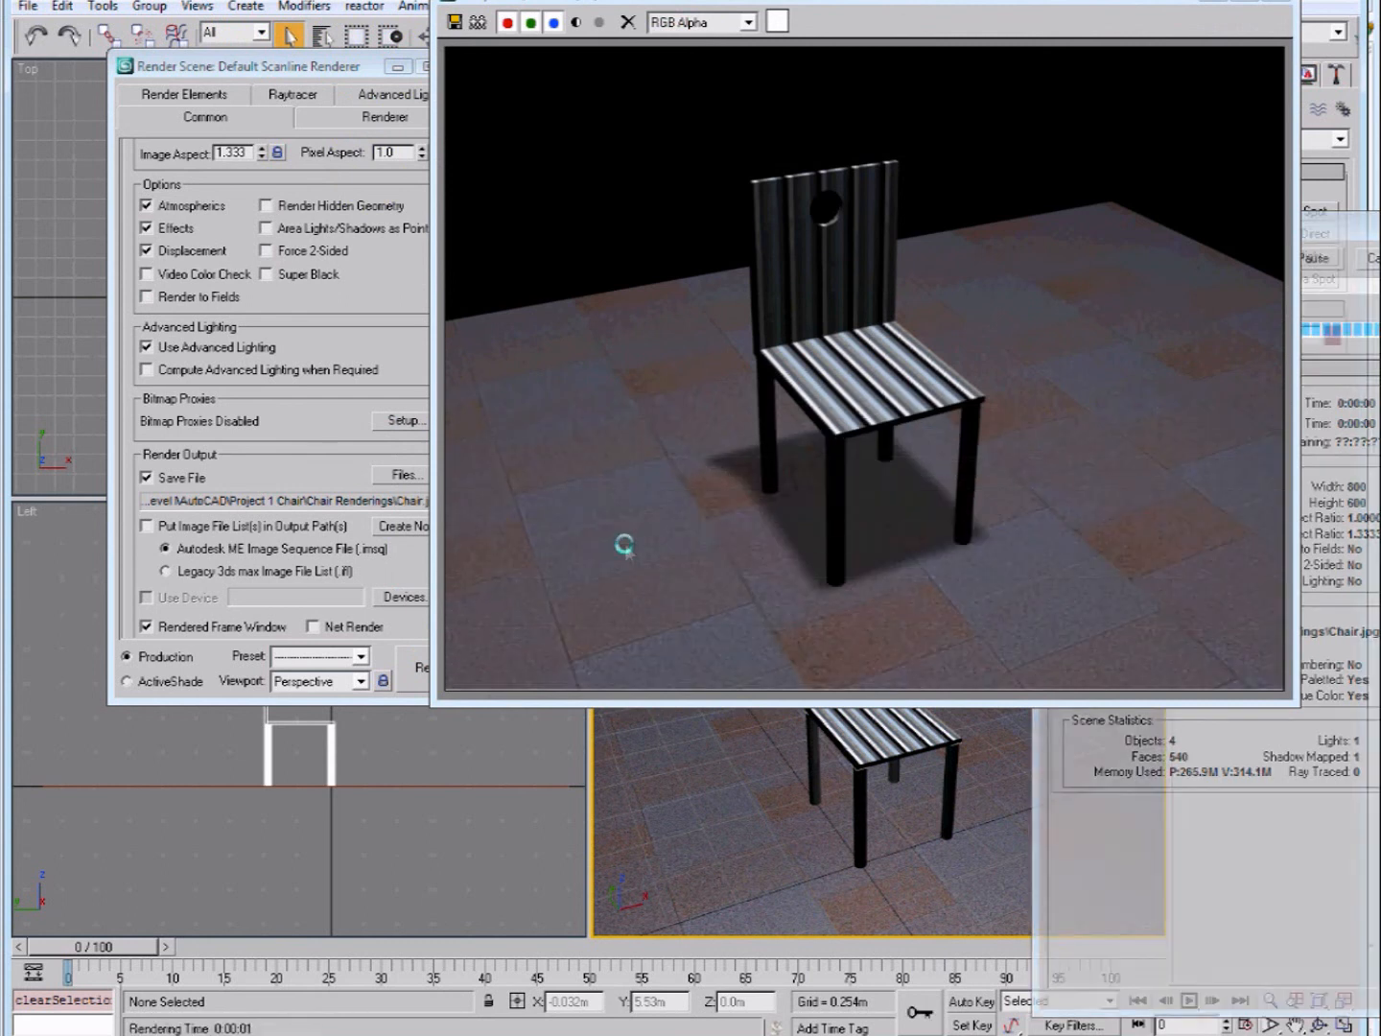